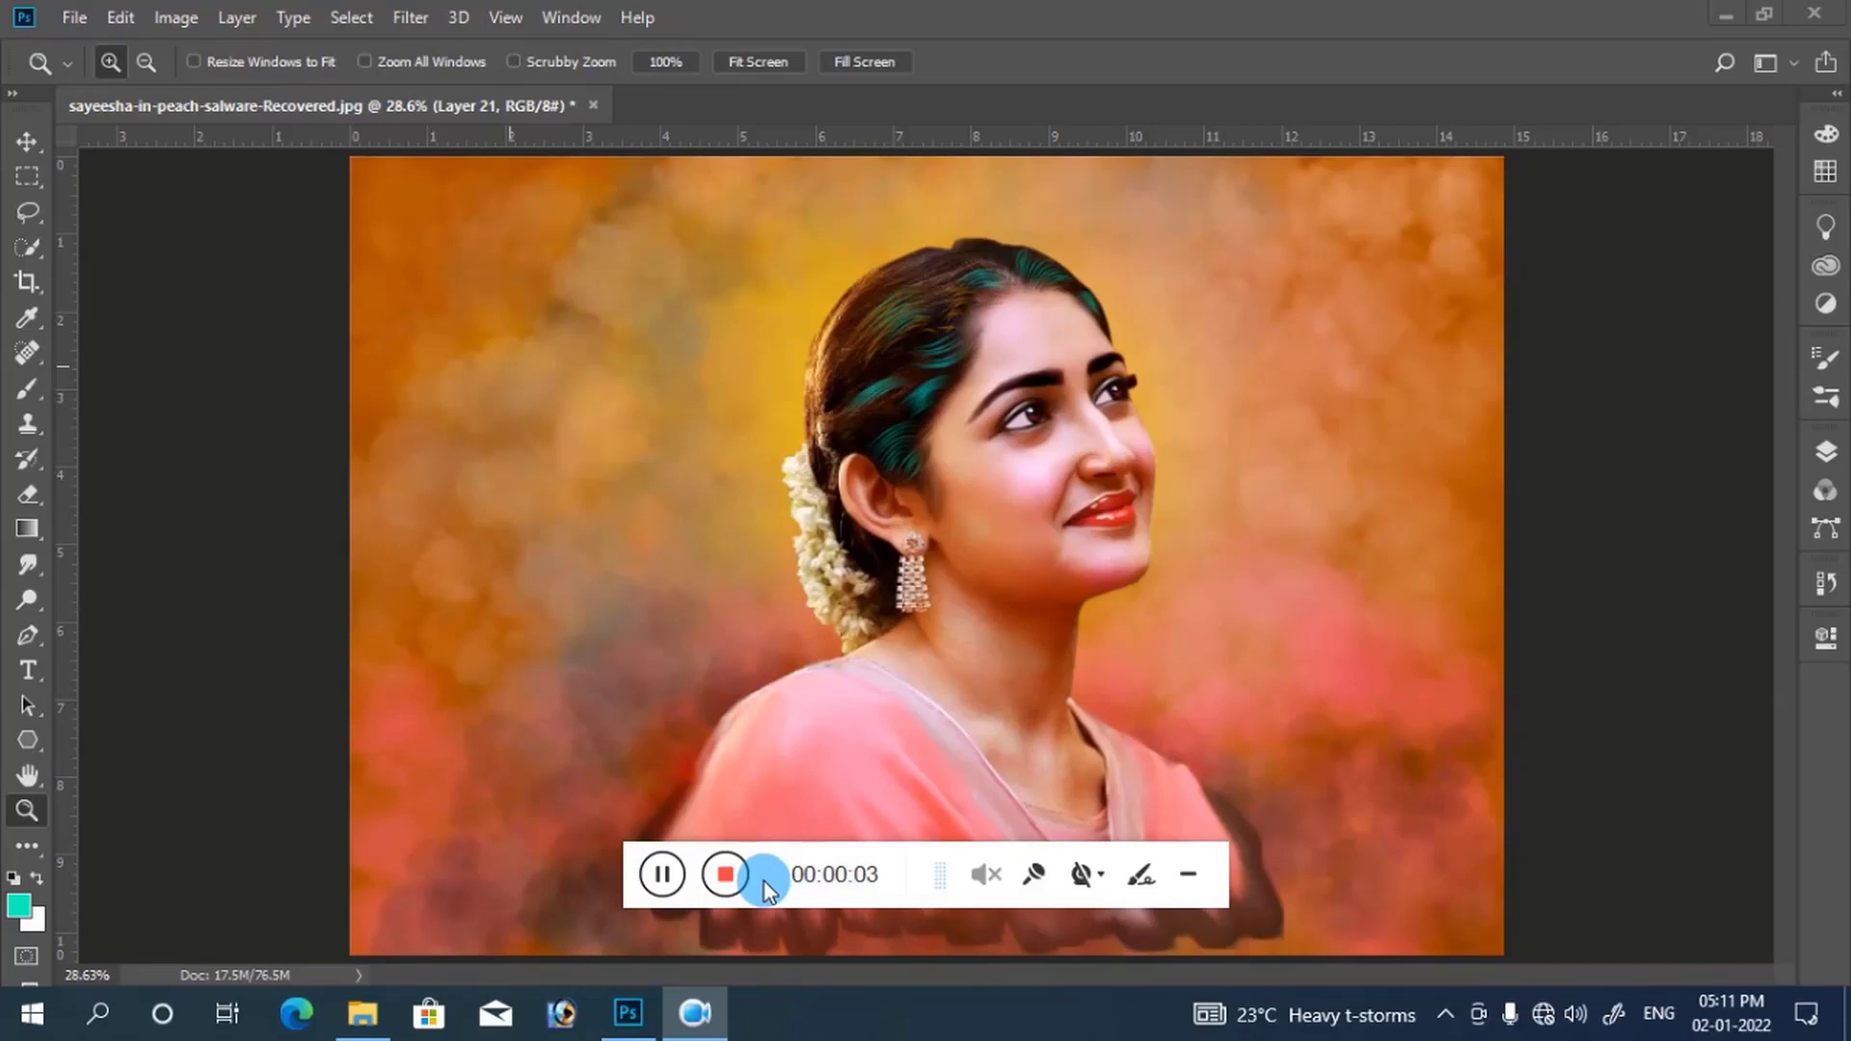
{"action": "left_click_drag", "start_coordinate": [766, 882], "coordinate": [871, 1019]}
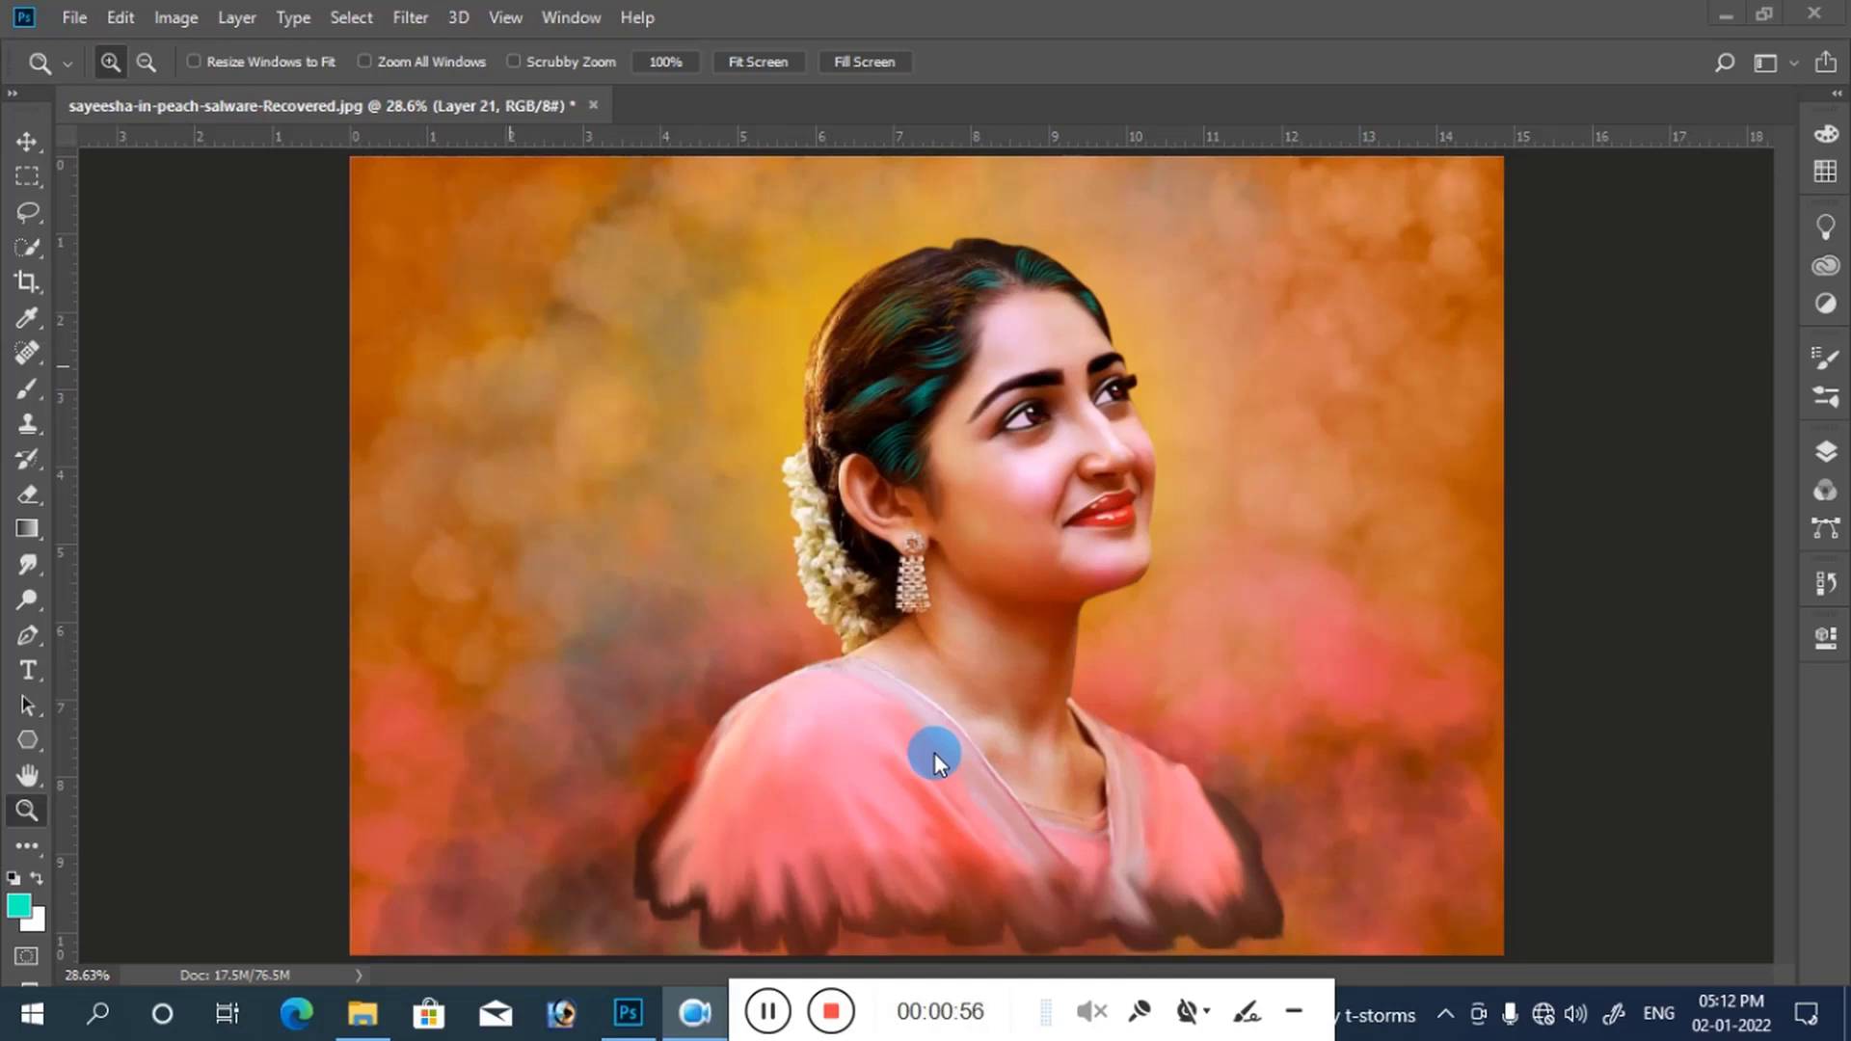
Step: Show Layer 19 to preview the dark vignette around the portrait, and hide it again
{"action": "left_click", "coordinate": [1825, 453]}
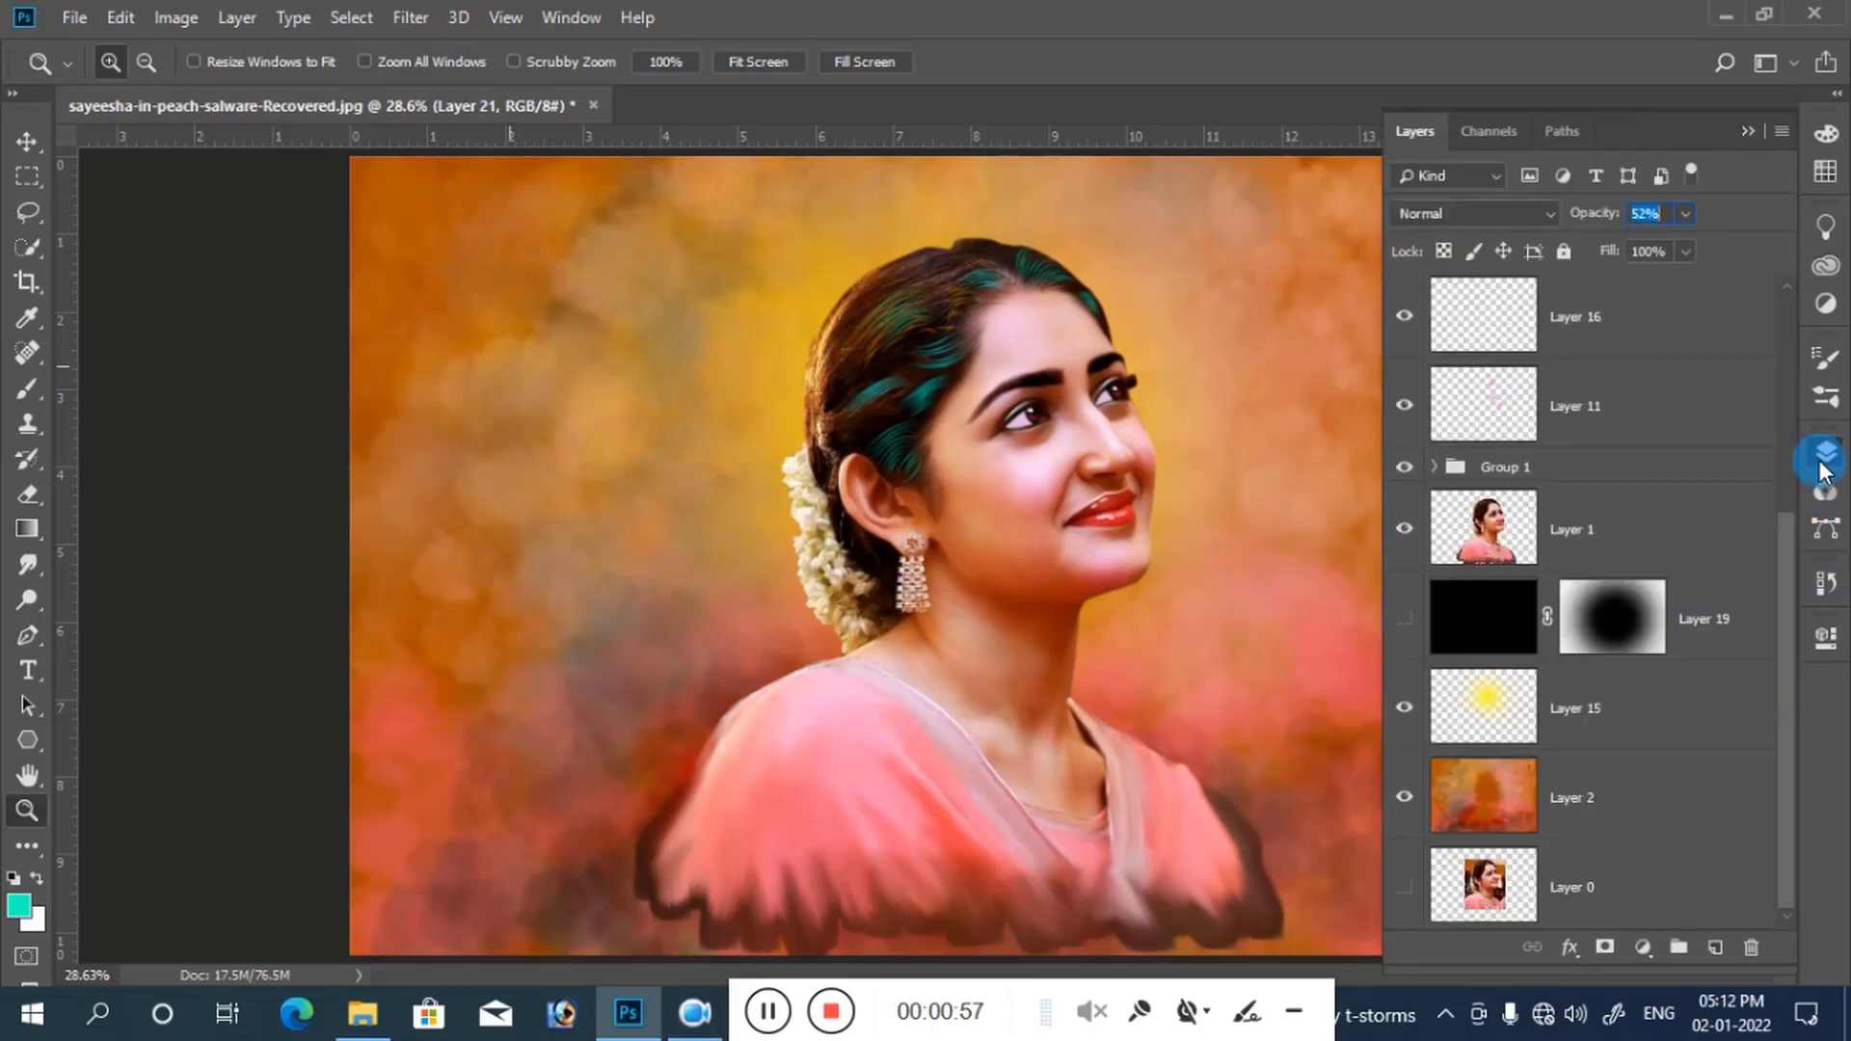
{"action": "left_click", "coordinate": [1402, 618]}
{"action": "left_click", "coordinate": [1748, 131]}
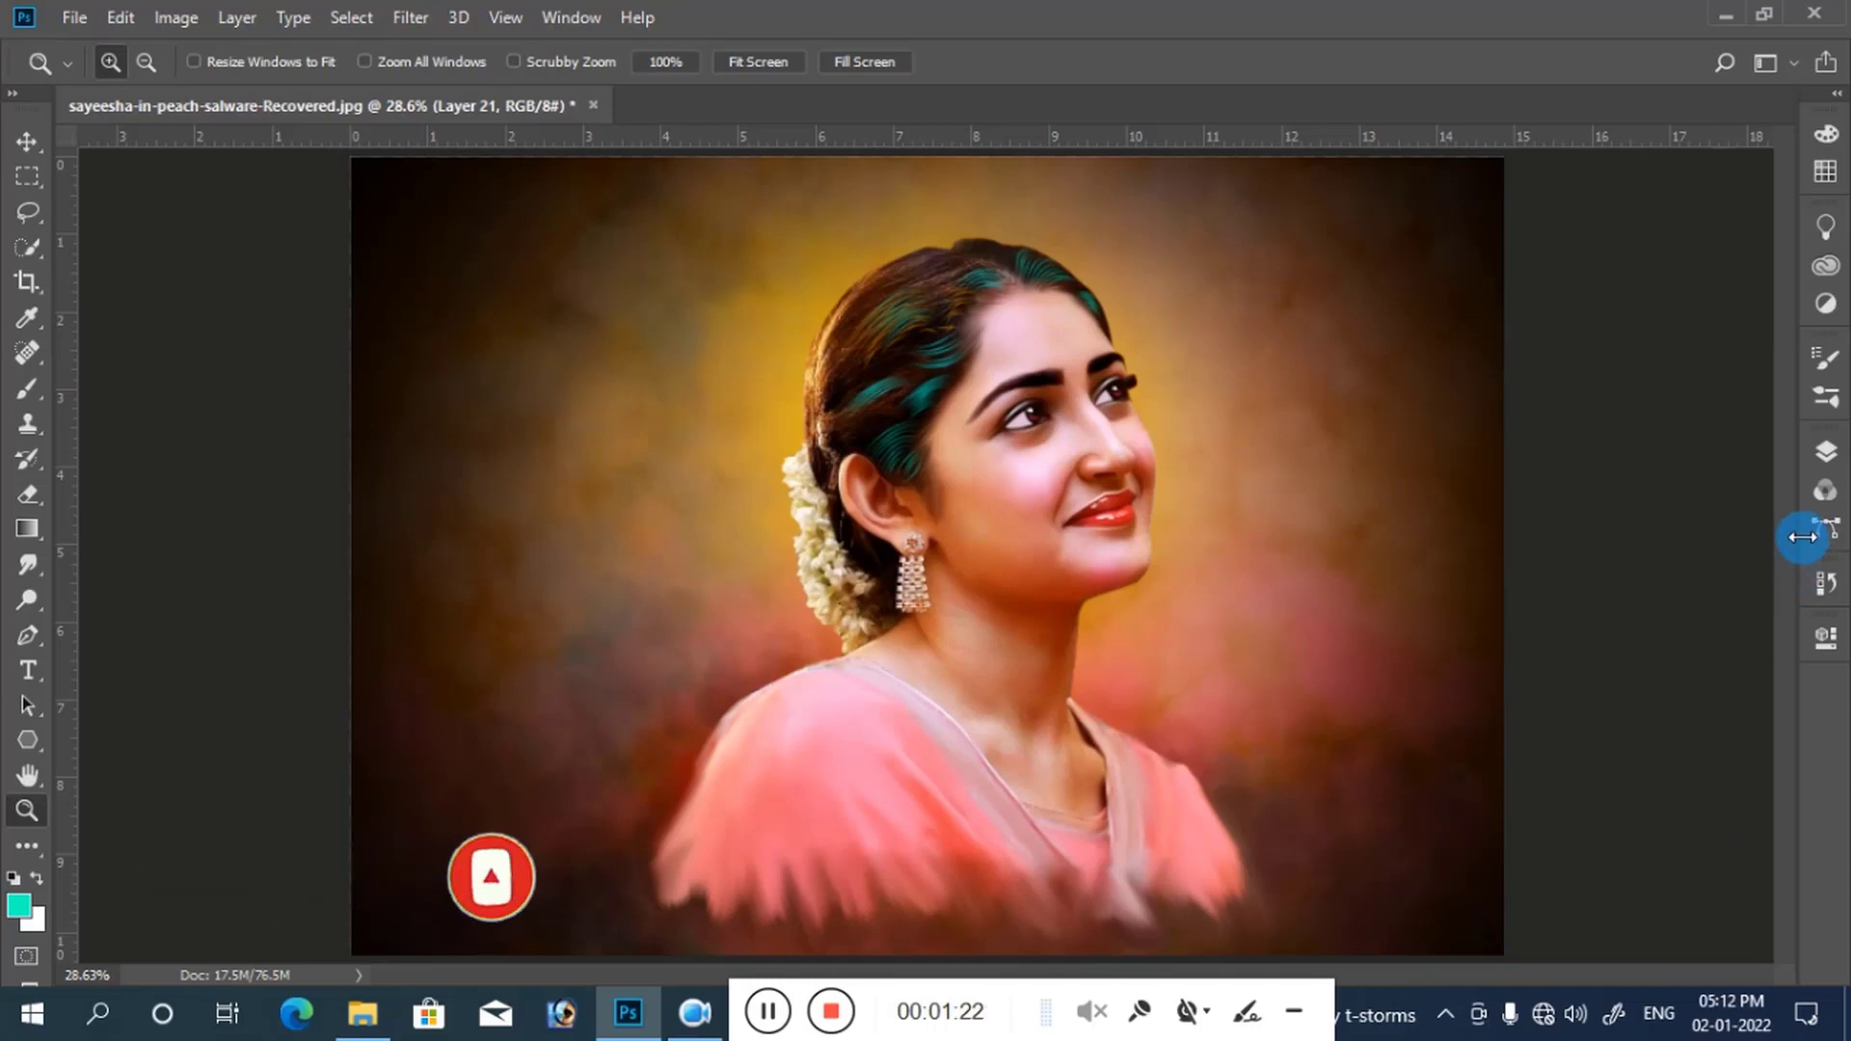
{"action": "left_click", "coordinate": [1826, 461]}
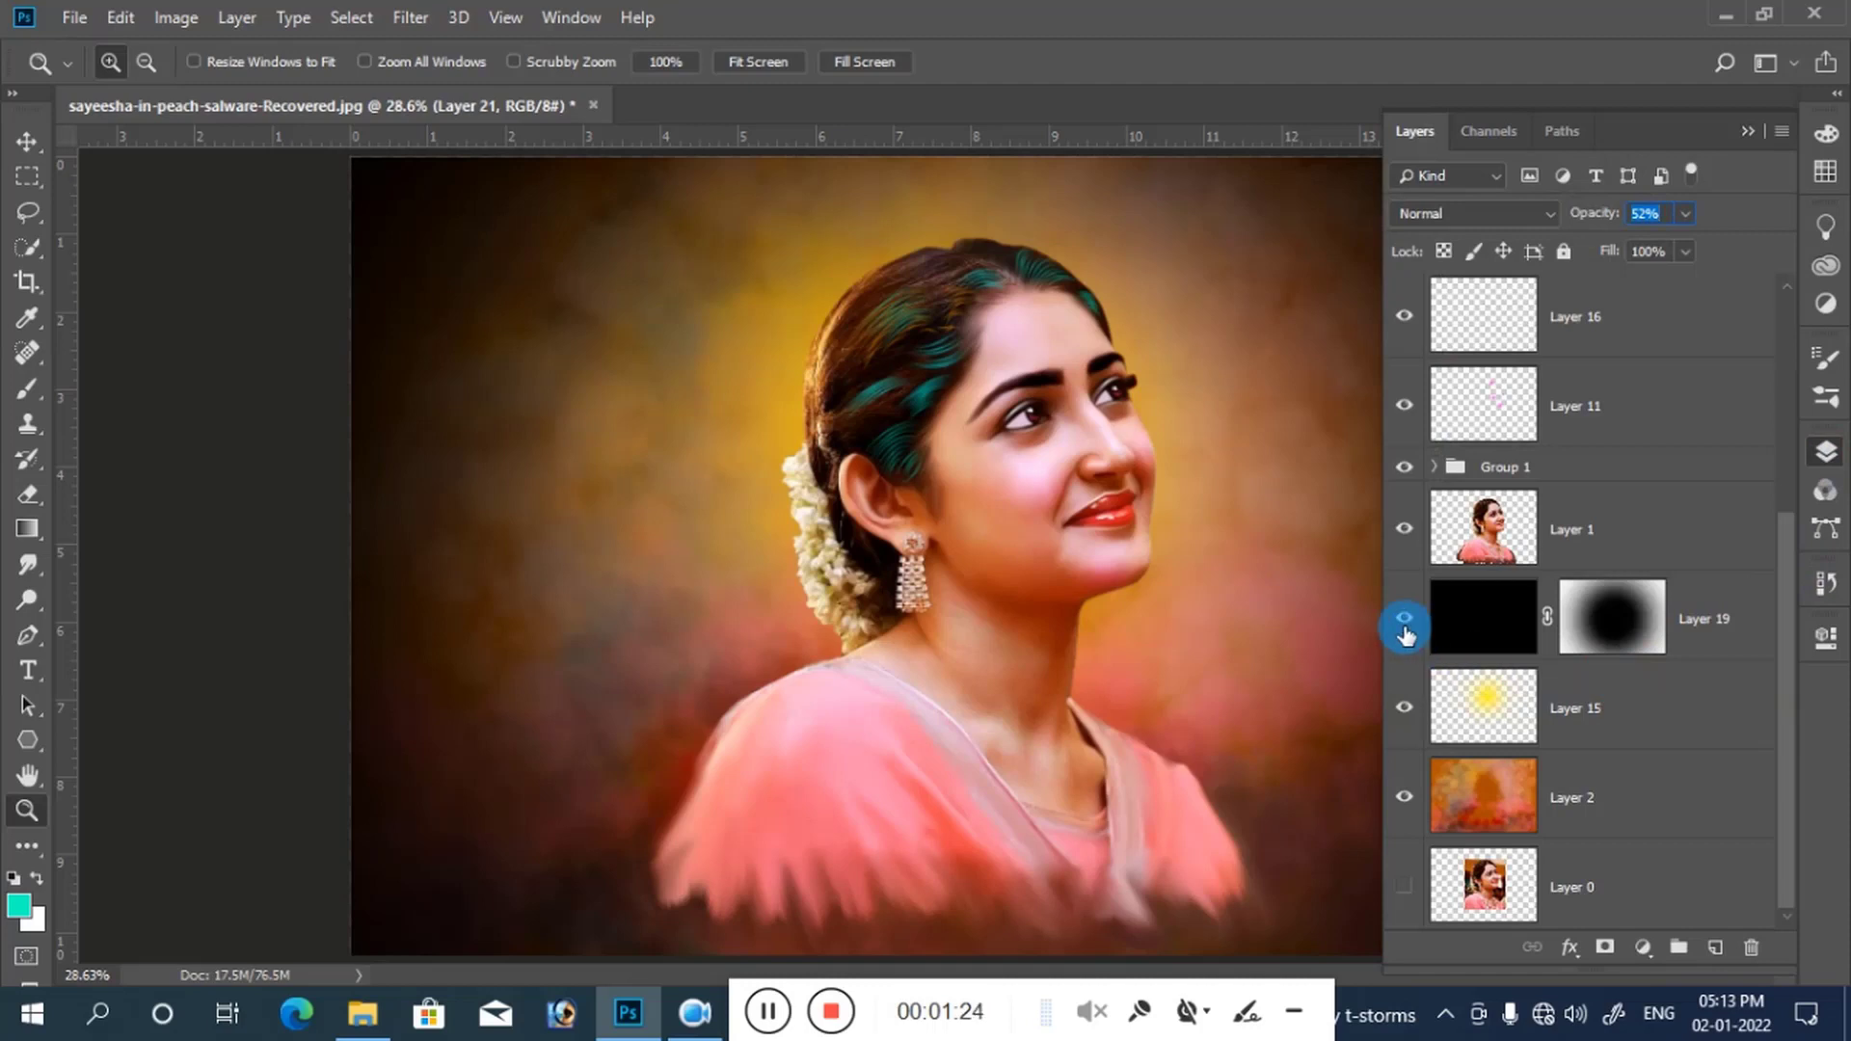
{"action": "left_click", "coordinate": [1404, 628]}
Step: Add a new empty layer directly above Layer 19 and choose the Brush tool
{"action": "left_click", "coordinate": [1701, 617]}
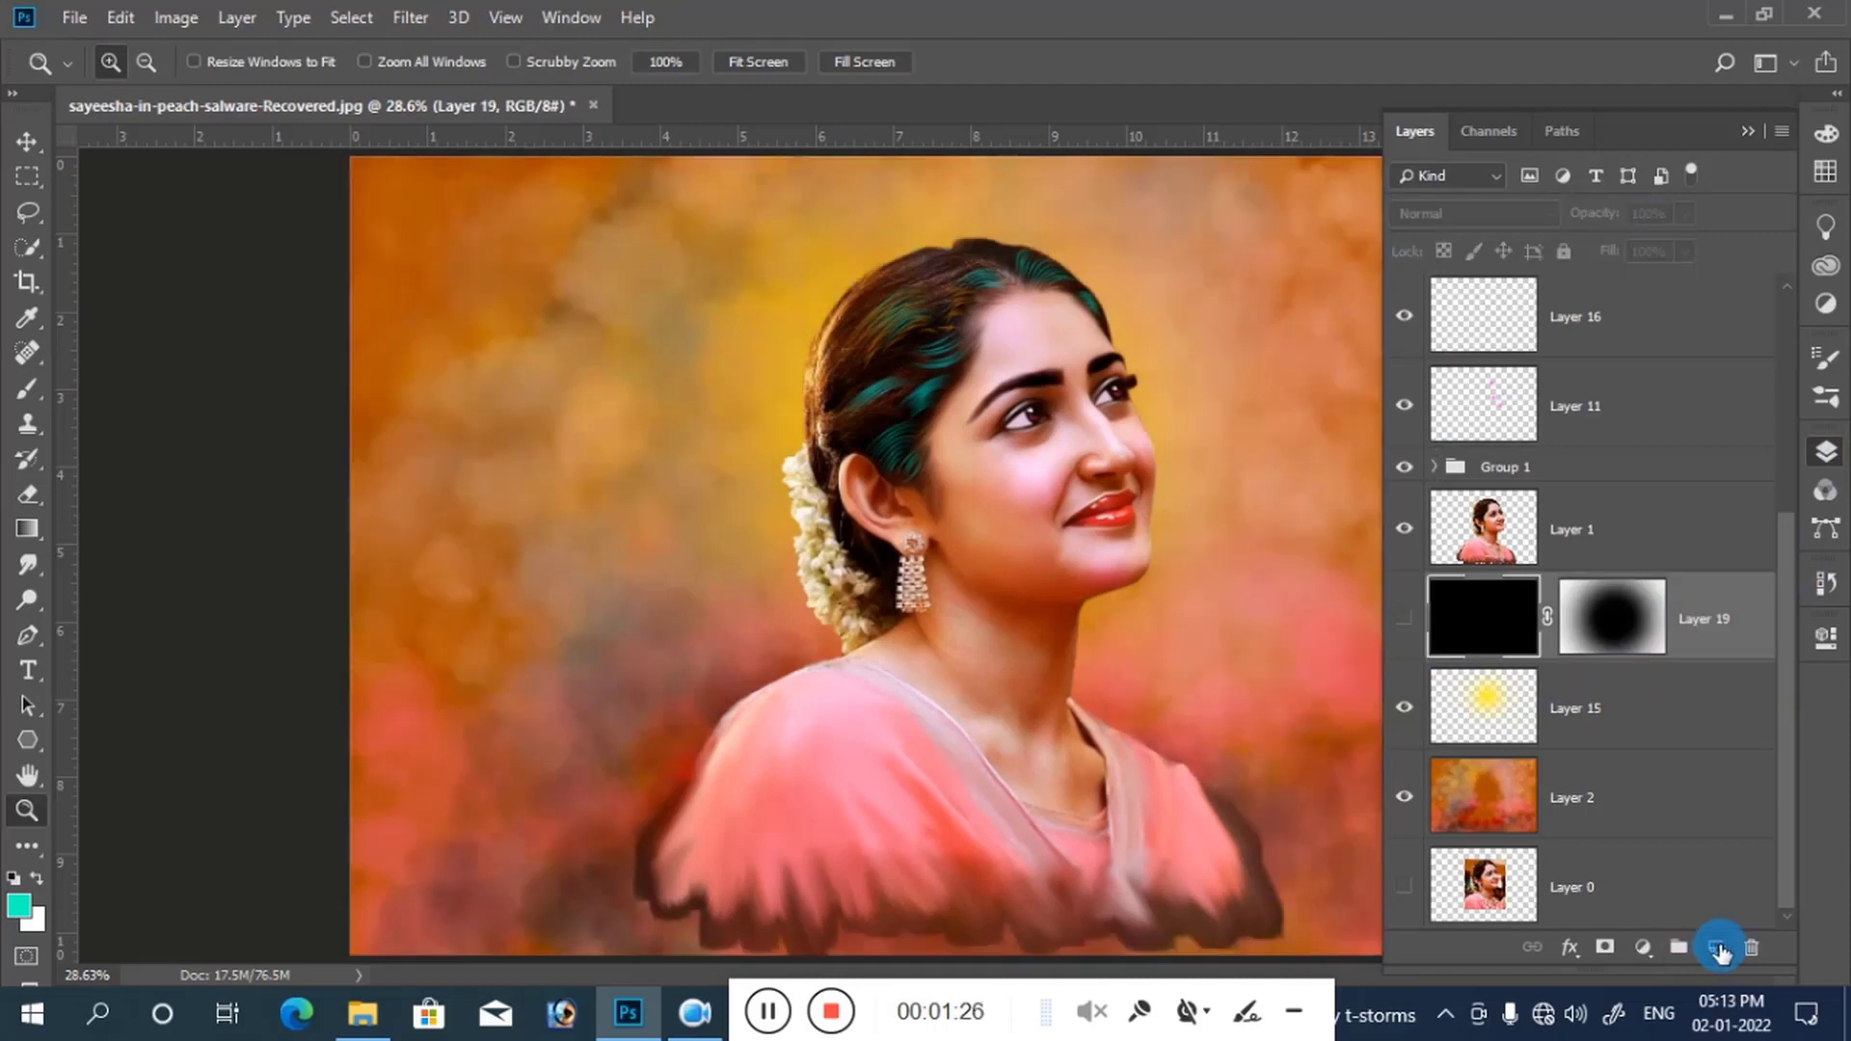
{"action": "left_click", "coordinate": [1715, 948]}
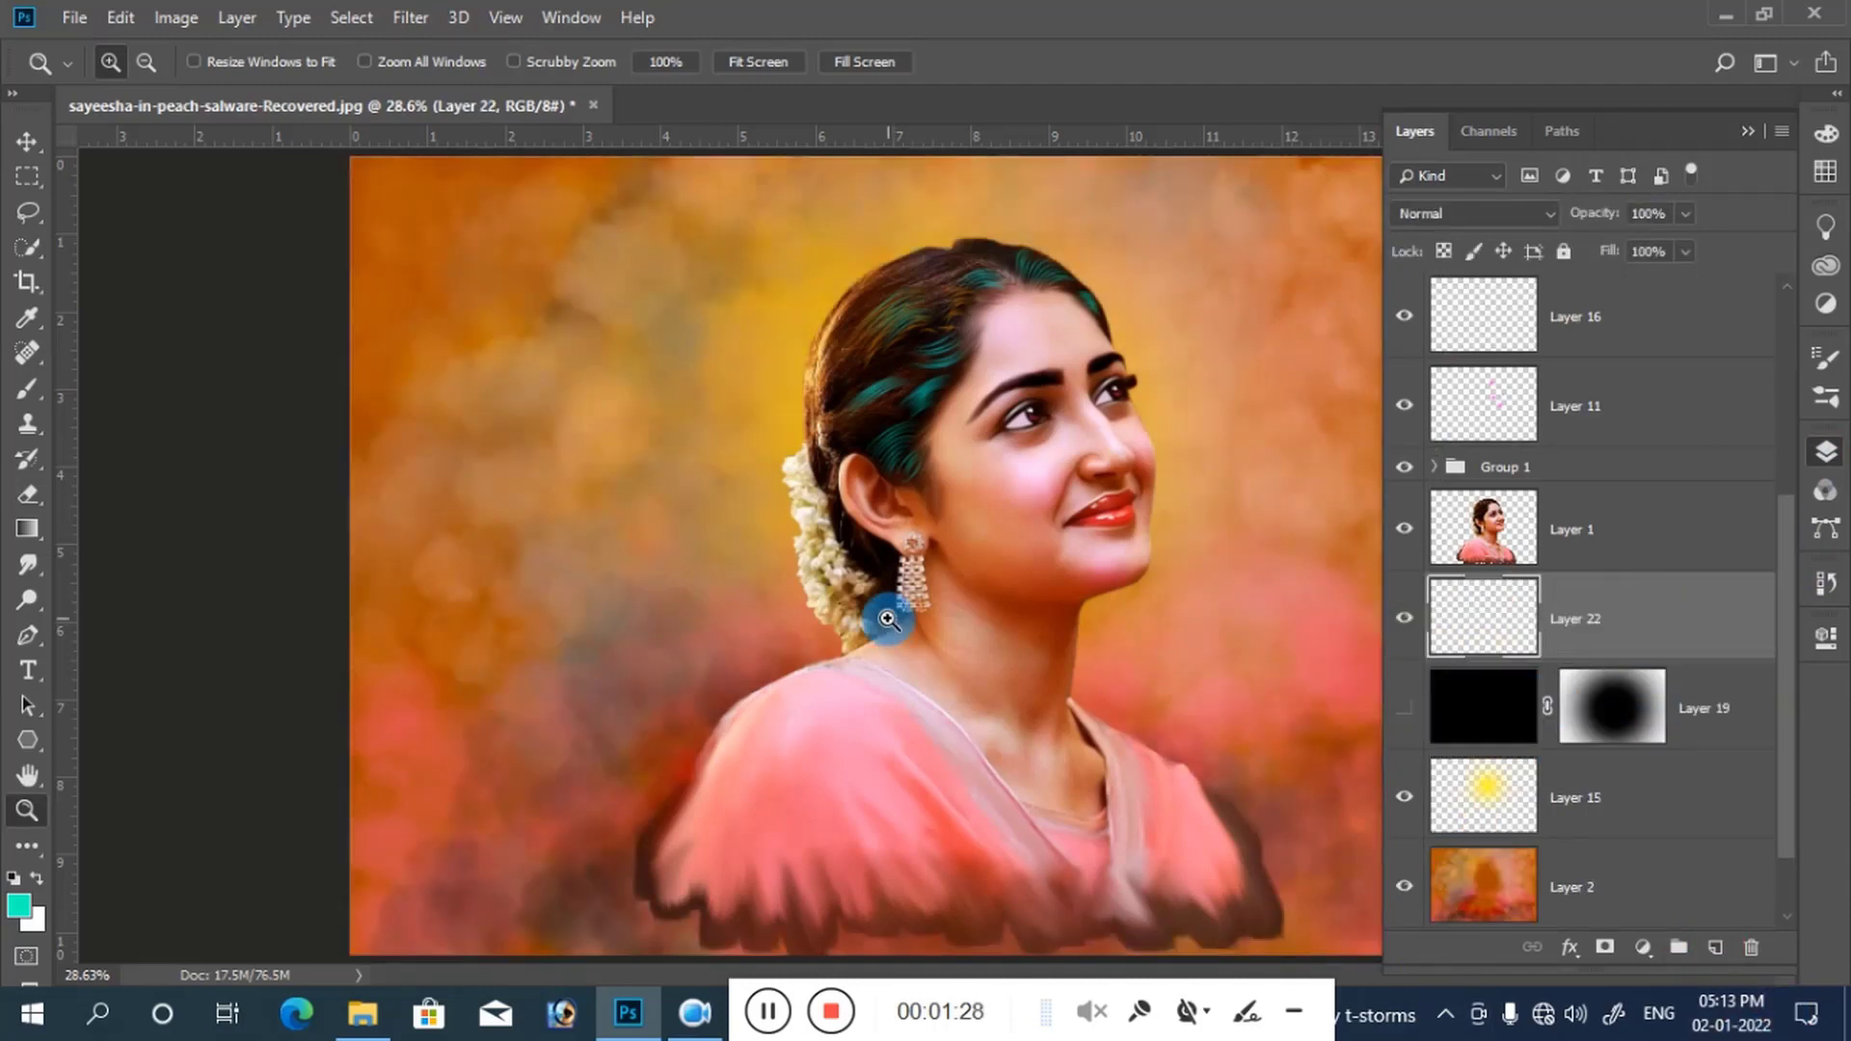
{"action": "key", "text": "b"}
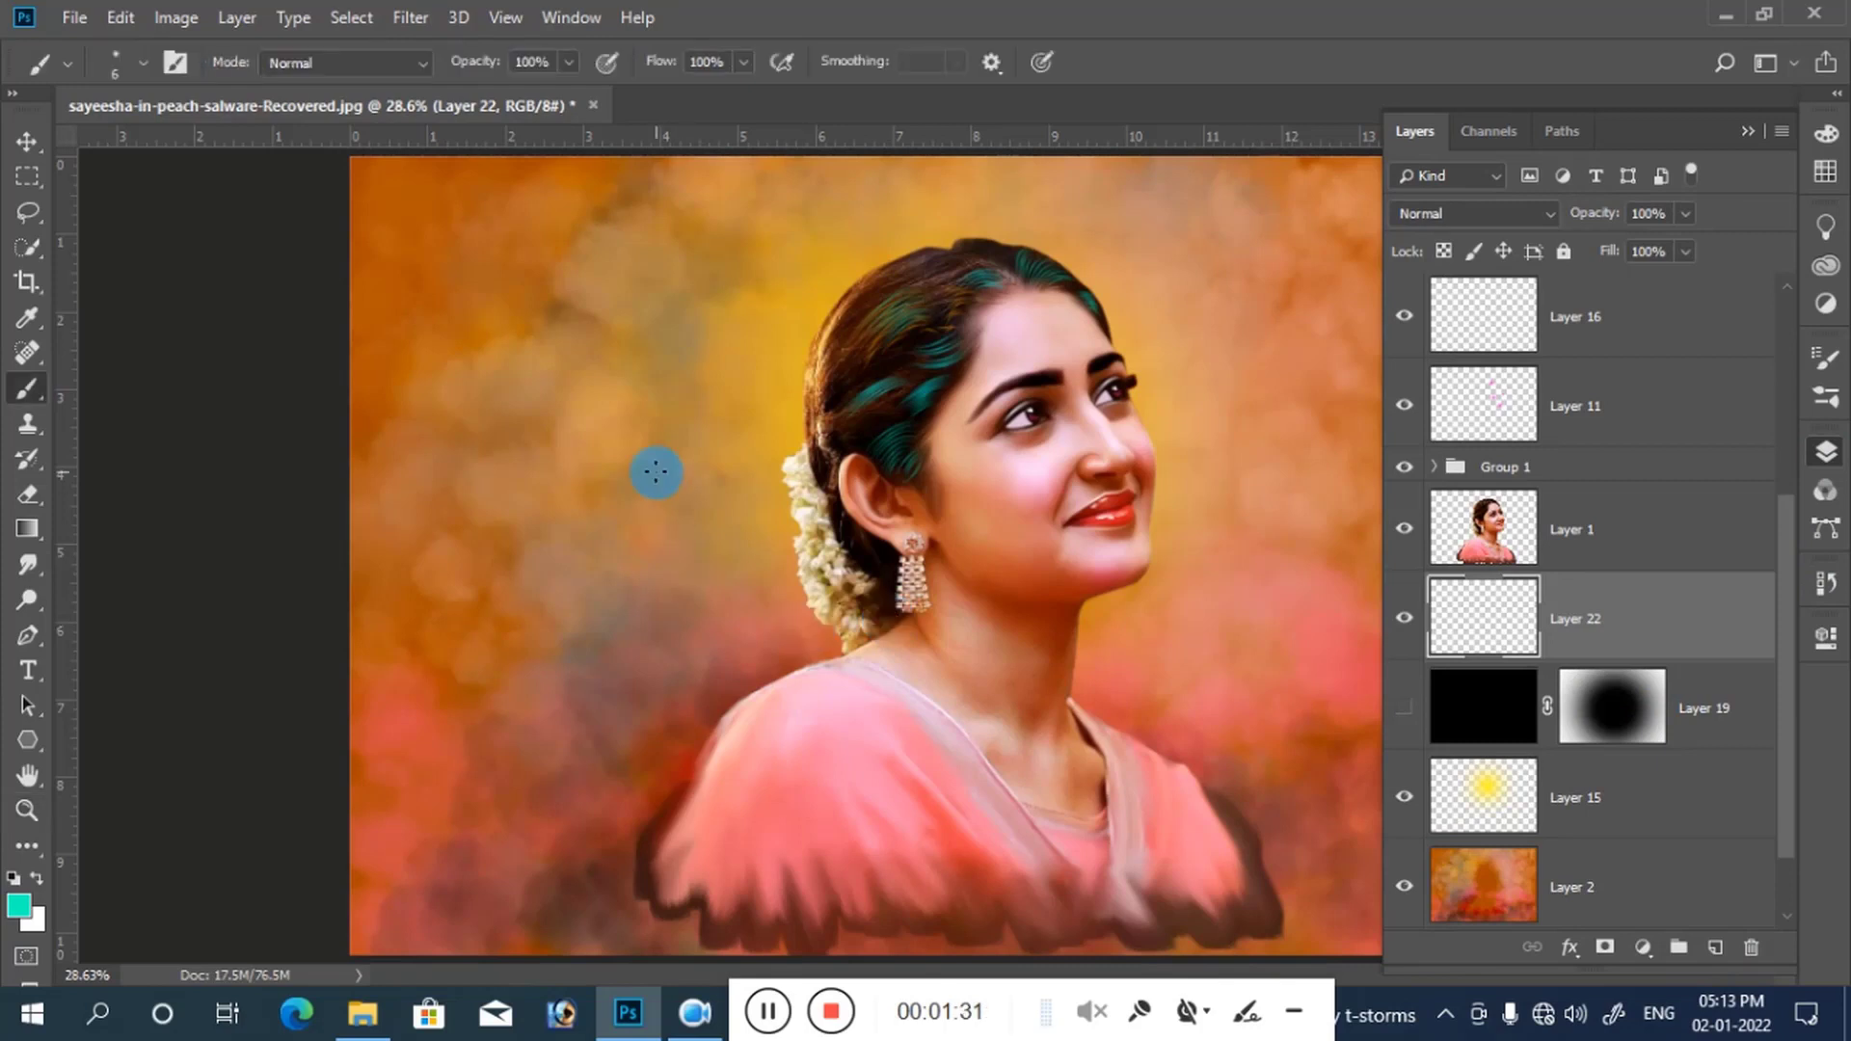
{"action": "left_click", "coordinate": [1746, 131]}
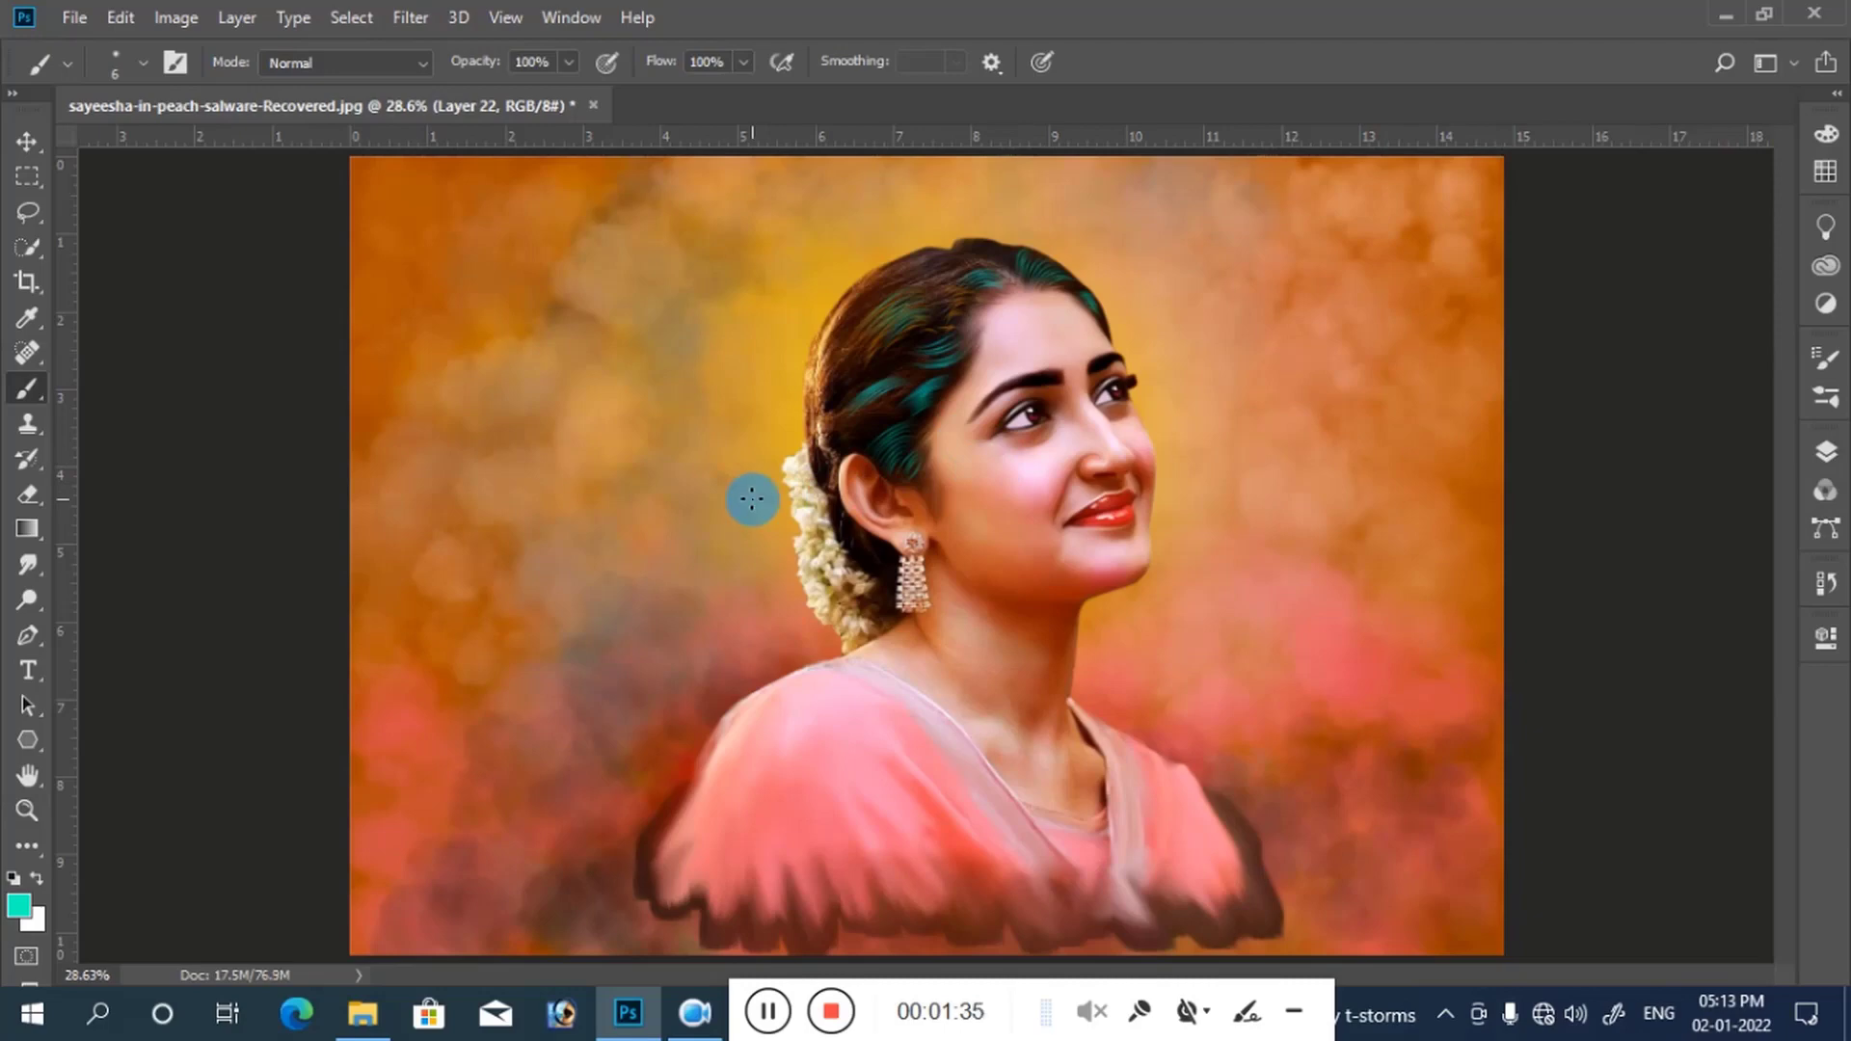
{"action": "left_click", "coordinate": [626, 1014]}
{"action": "left_click", "coordinate": [627, 1014]}
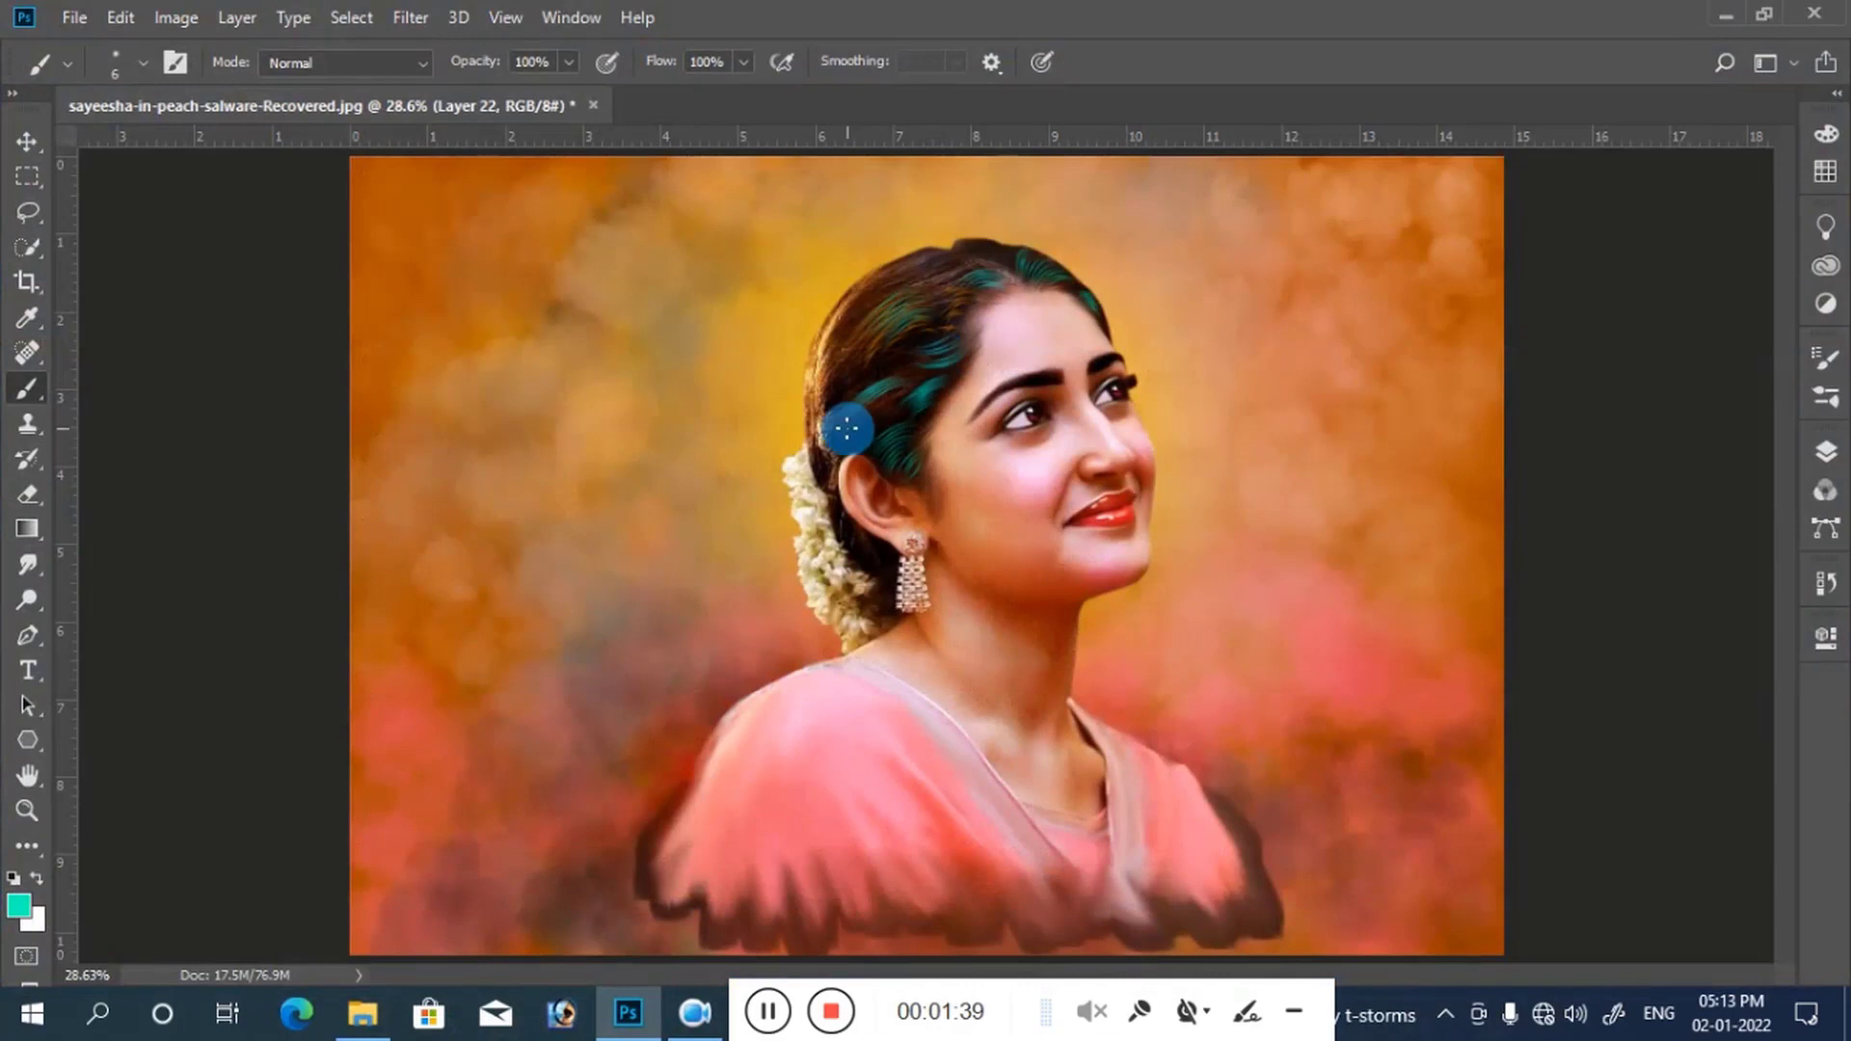
Step: Enlarge the soft brush to 1100 px for painting the edges of the background
{"action": "key", "text": "z"}
{"action": "left_click", "coordinate": [683, 400]}
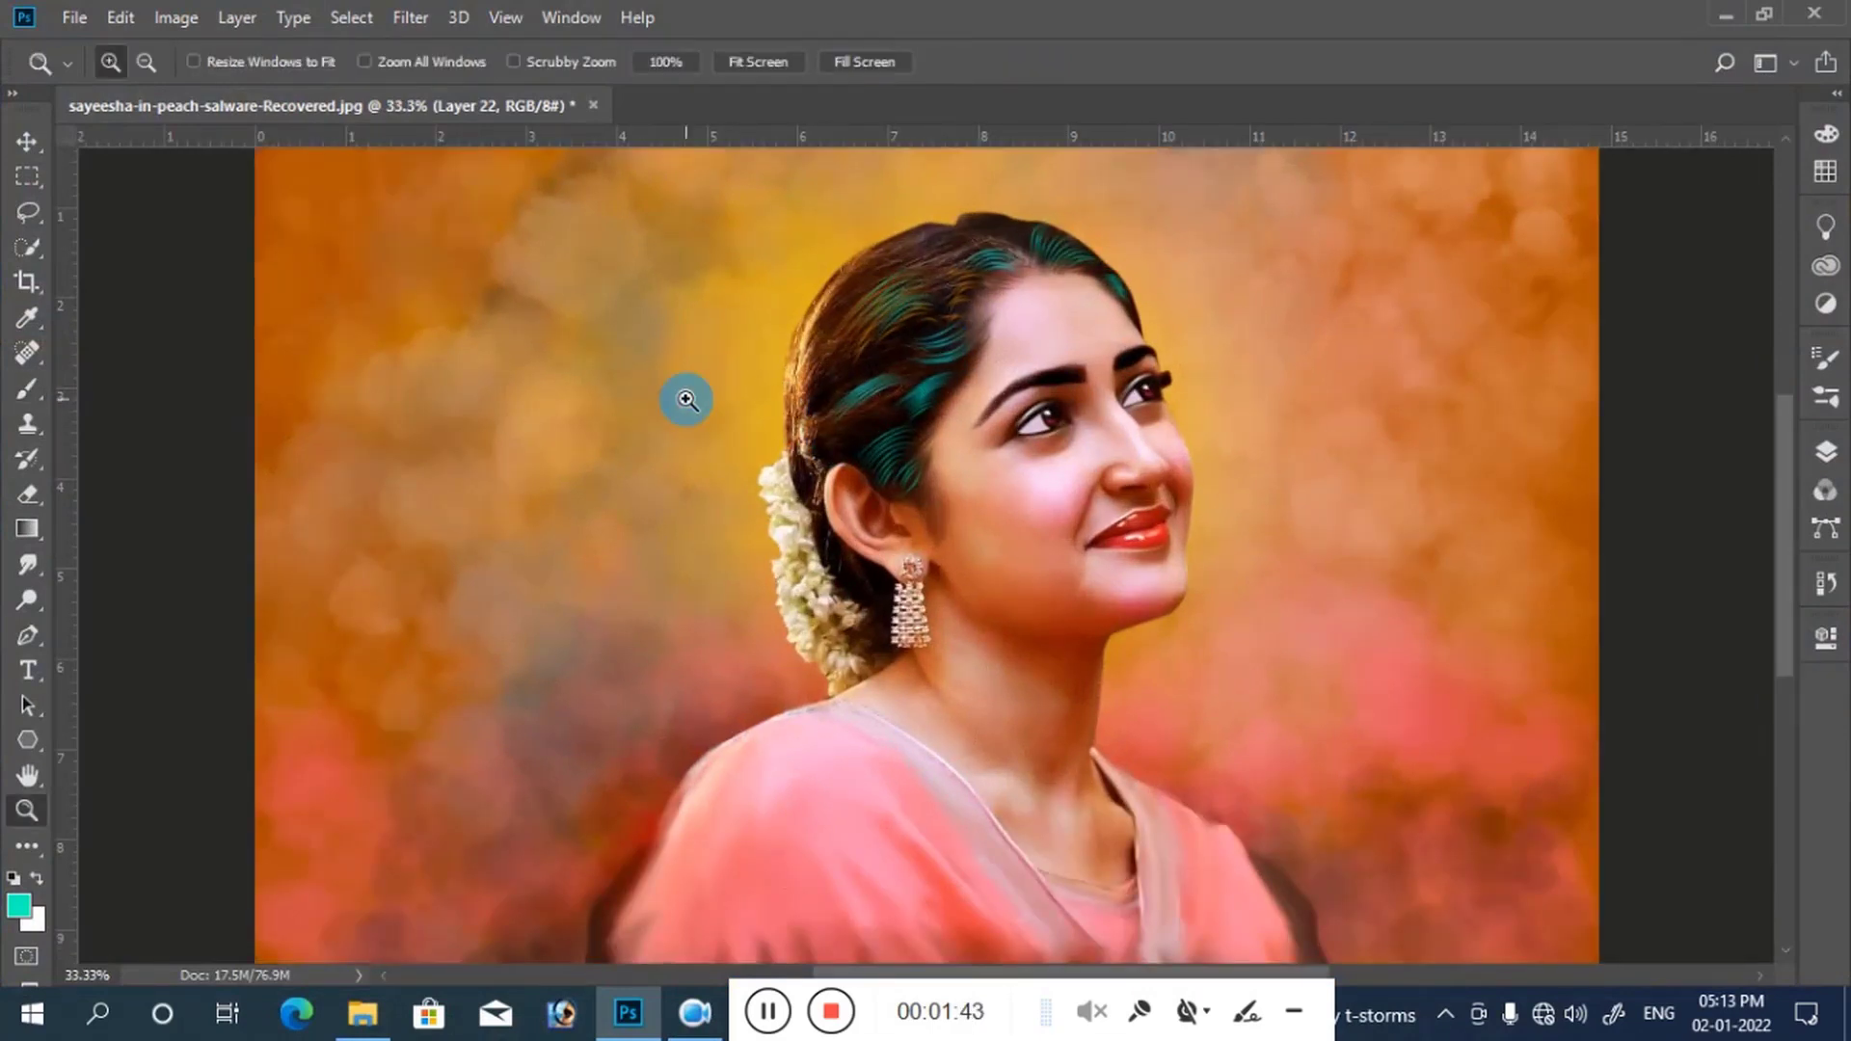
{"action": "key", "text": "b"}
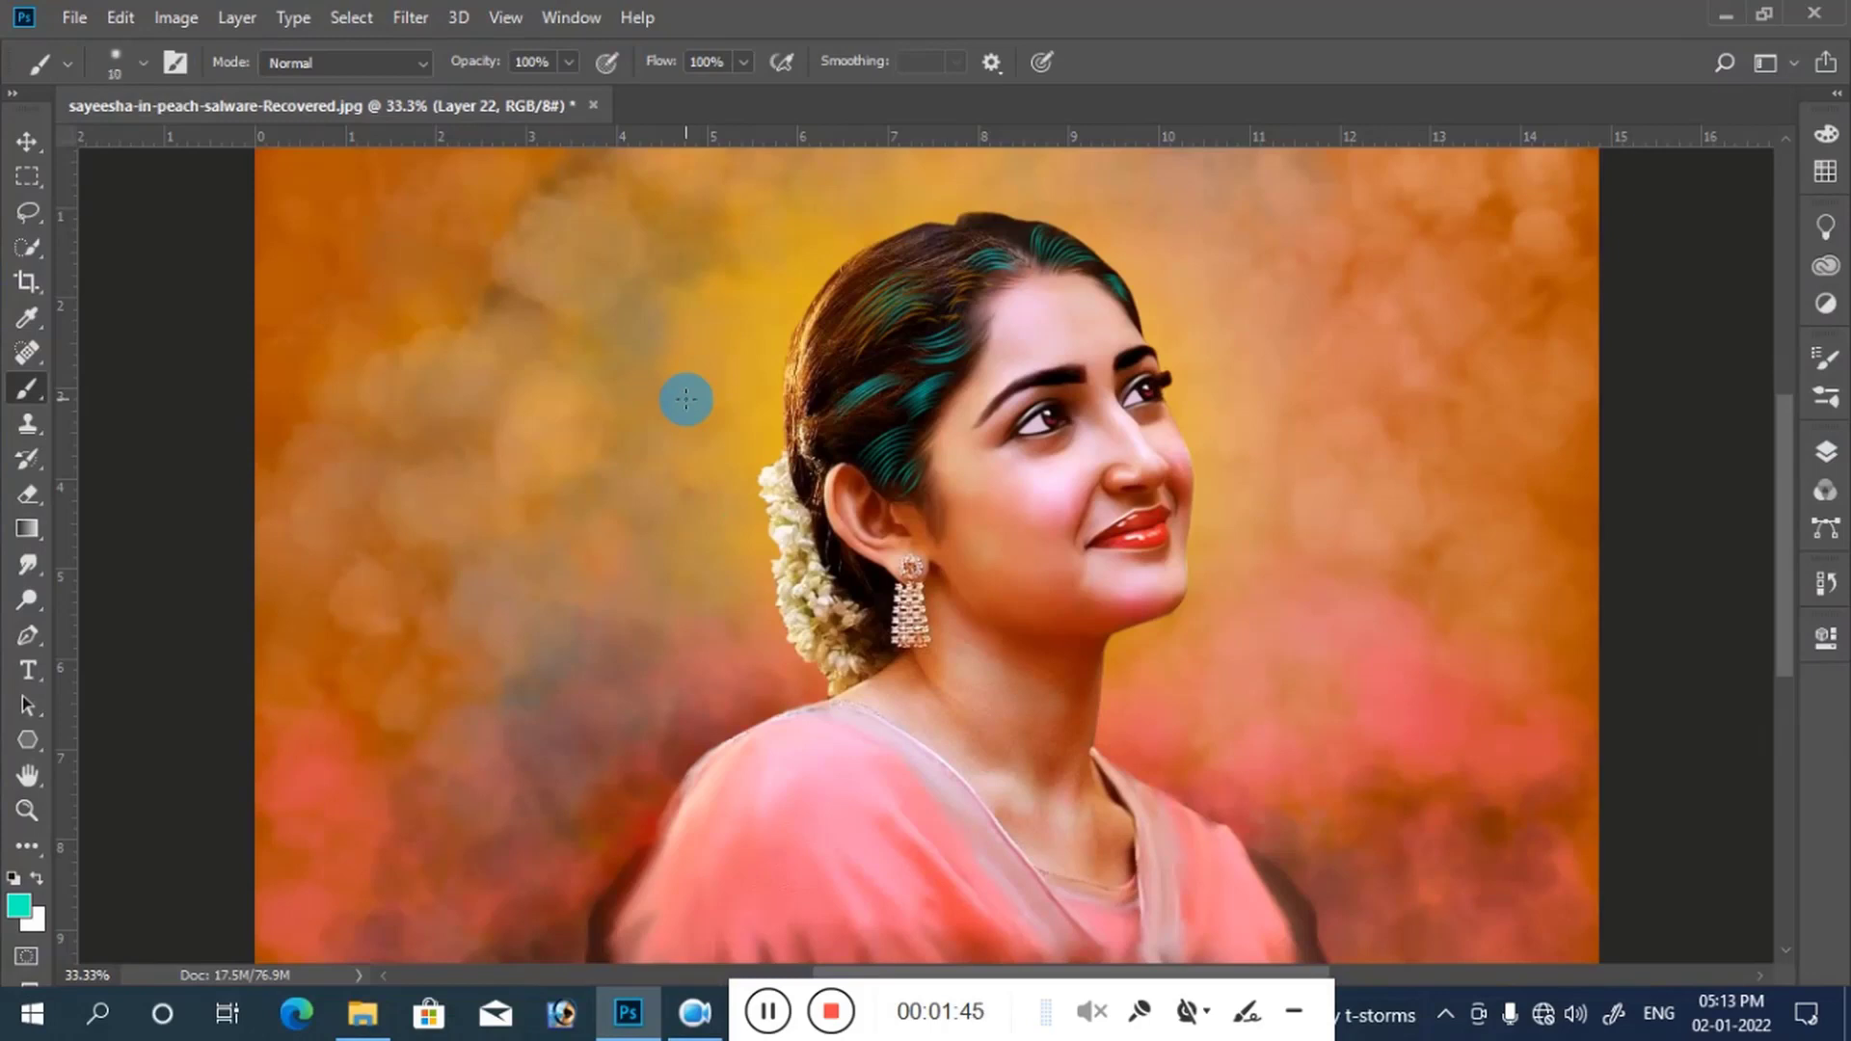
{"action": "key", "text": "bracketright"}
{"action": "key", "text": "bracketright"}
{"action": "key", "text": "bracketright"}
{"action": "key", "text": "bracketright"}
{"action": "key", "text": "bracketright"}
{"action": "key", "text": "bracketright"}
{"action": "key", "text": "bracketright"}
{"action": "key", "text": "bracketright"}
{"action": "key", "text": "bracketright"}
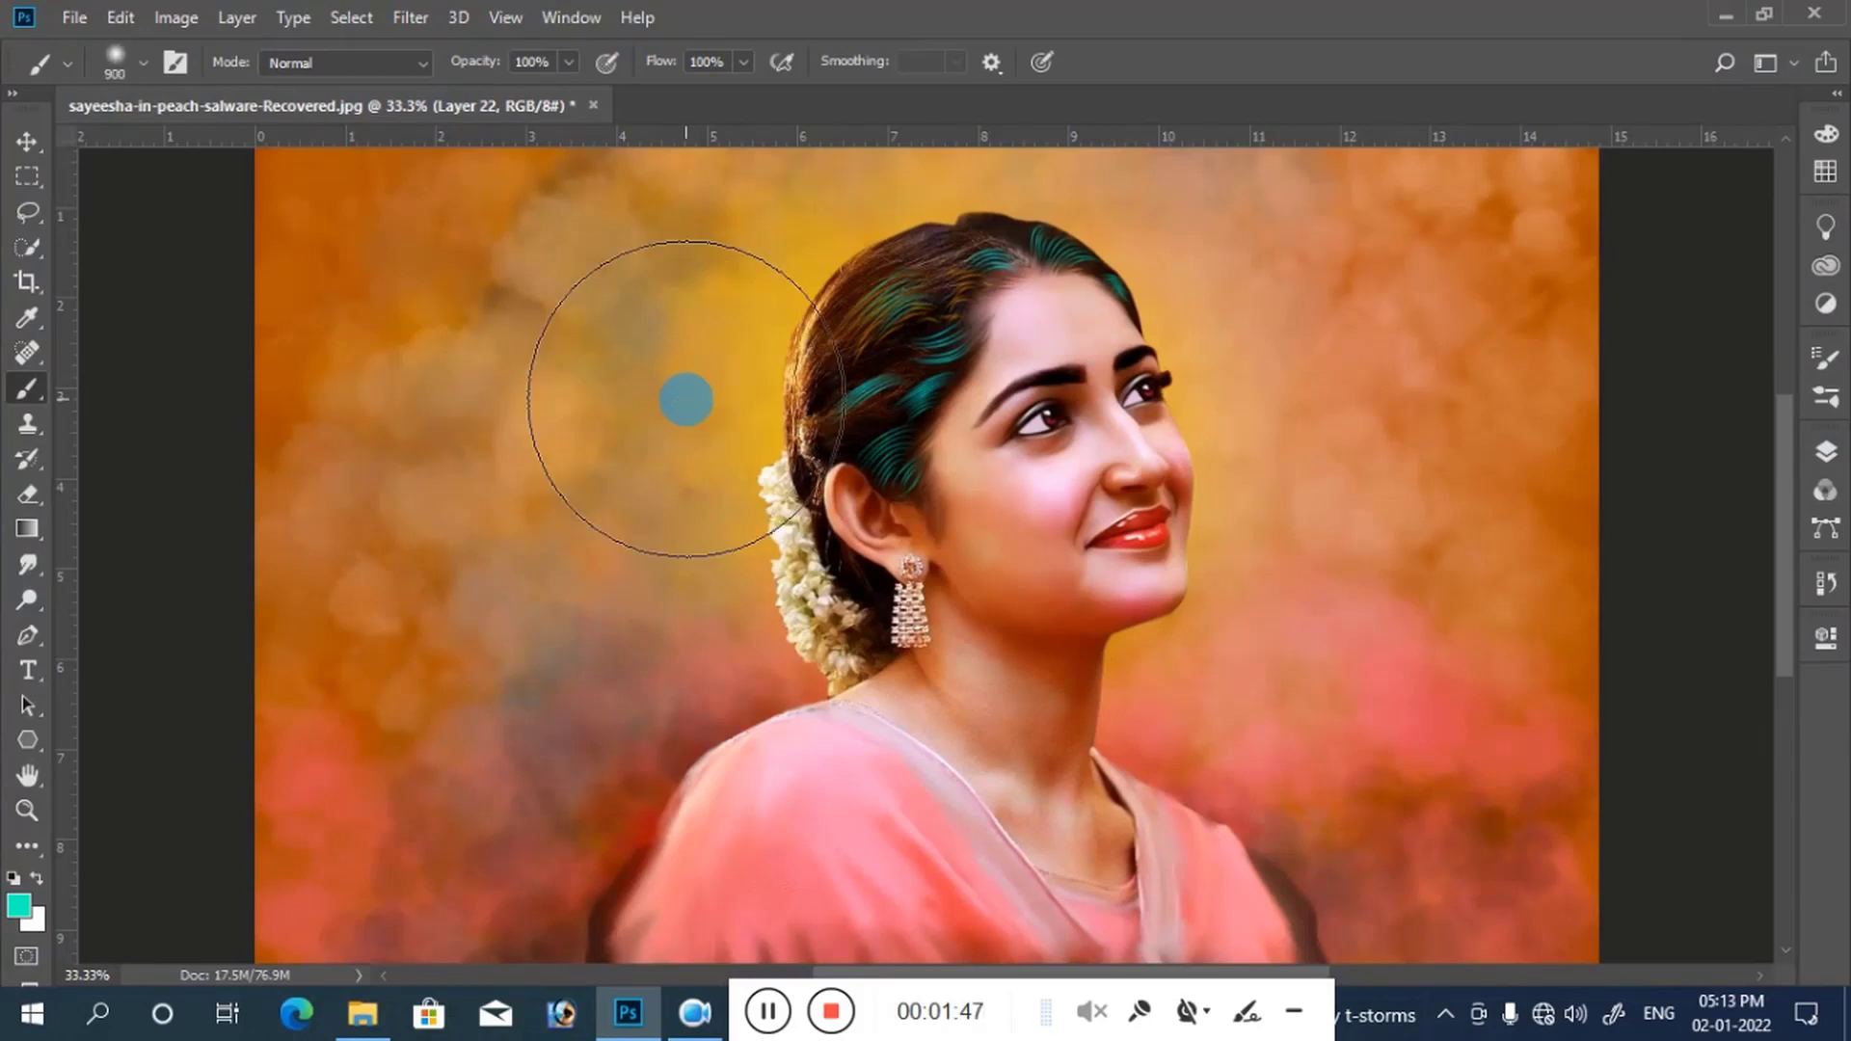
{"action": "scroll", "coordinate": [685, 399], "scroll_direction": "down", "scroll_amount": 2}
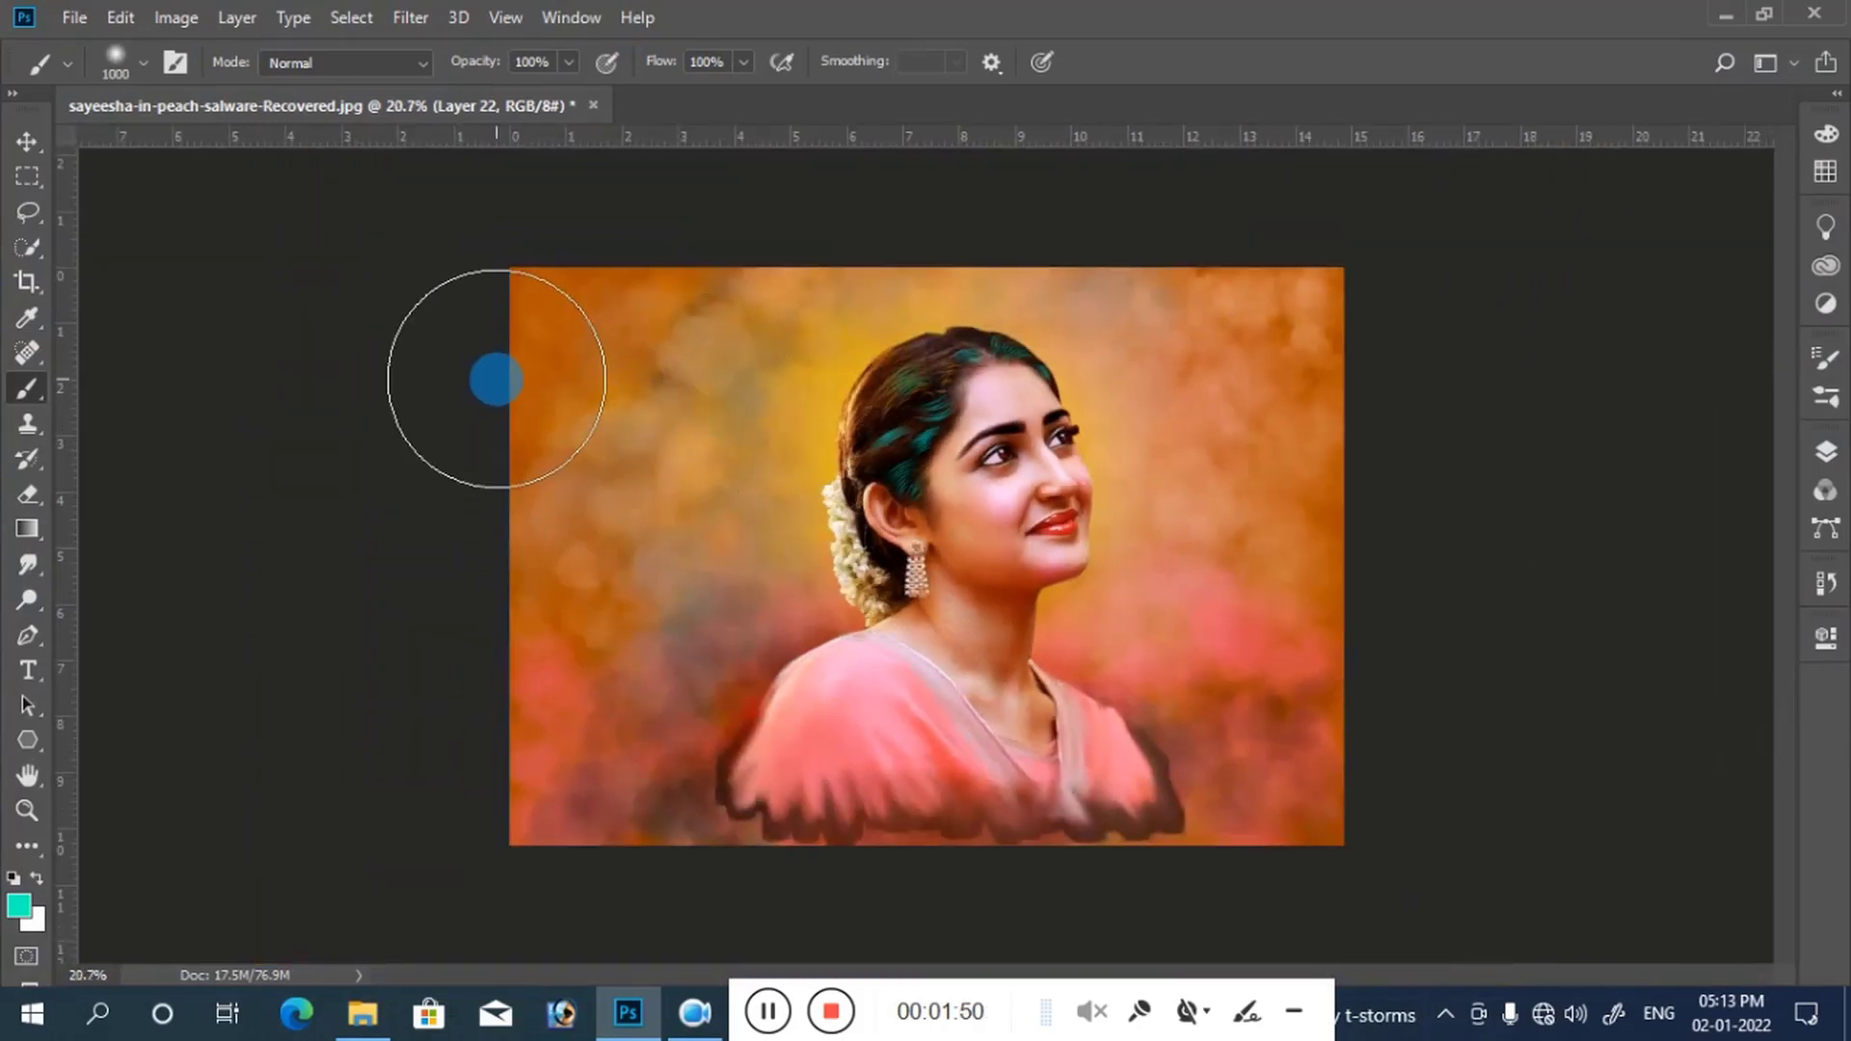
{"action": "key", "text": "bracketright"}
Step: Try a teal stroke over the background's upper-left corner, undo it, and set the foreground colour to black (000000)
{"action": "left_click_drag", "start_coordinate": [477, 385], "coordinate": [681, 309]}
{"action": "key", "text": "ctrl+z"}
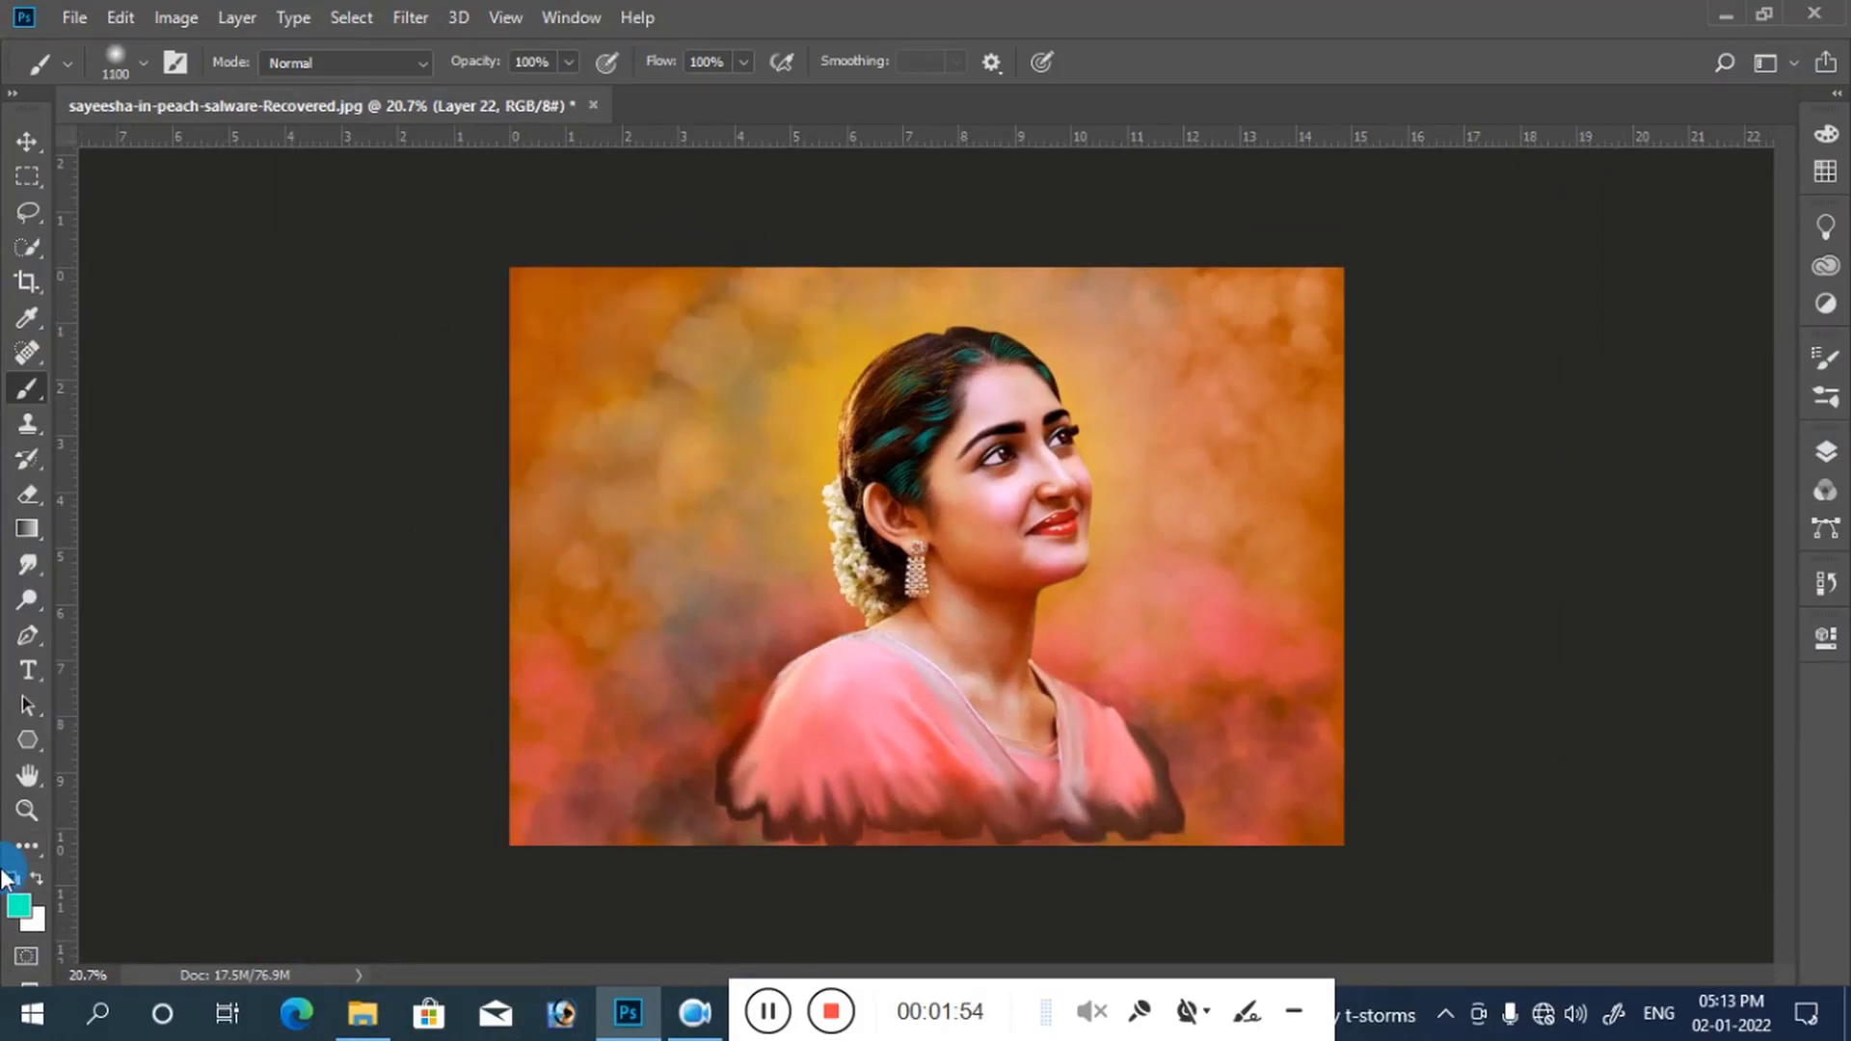
{"action": "left_click", "coordinate": [18, 904]}
{"action": "type", "text": "000000"}
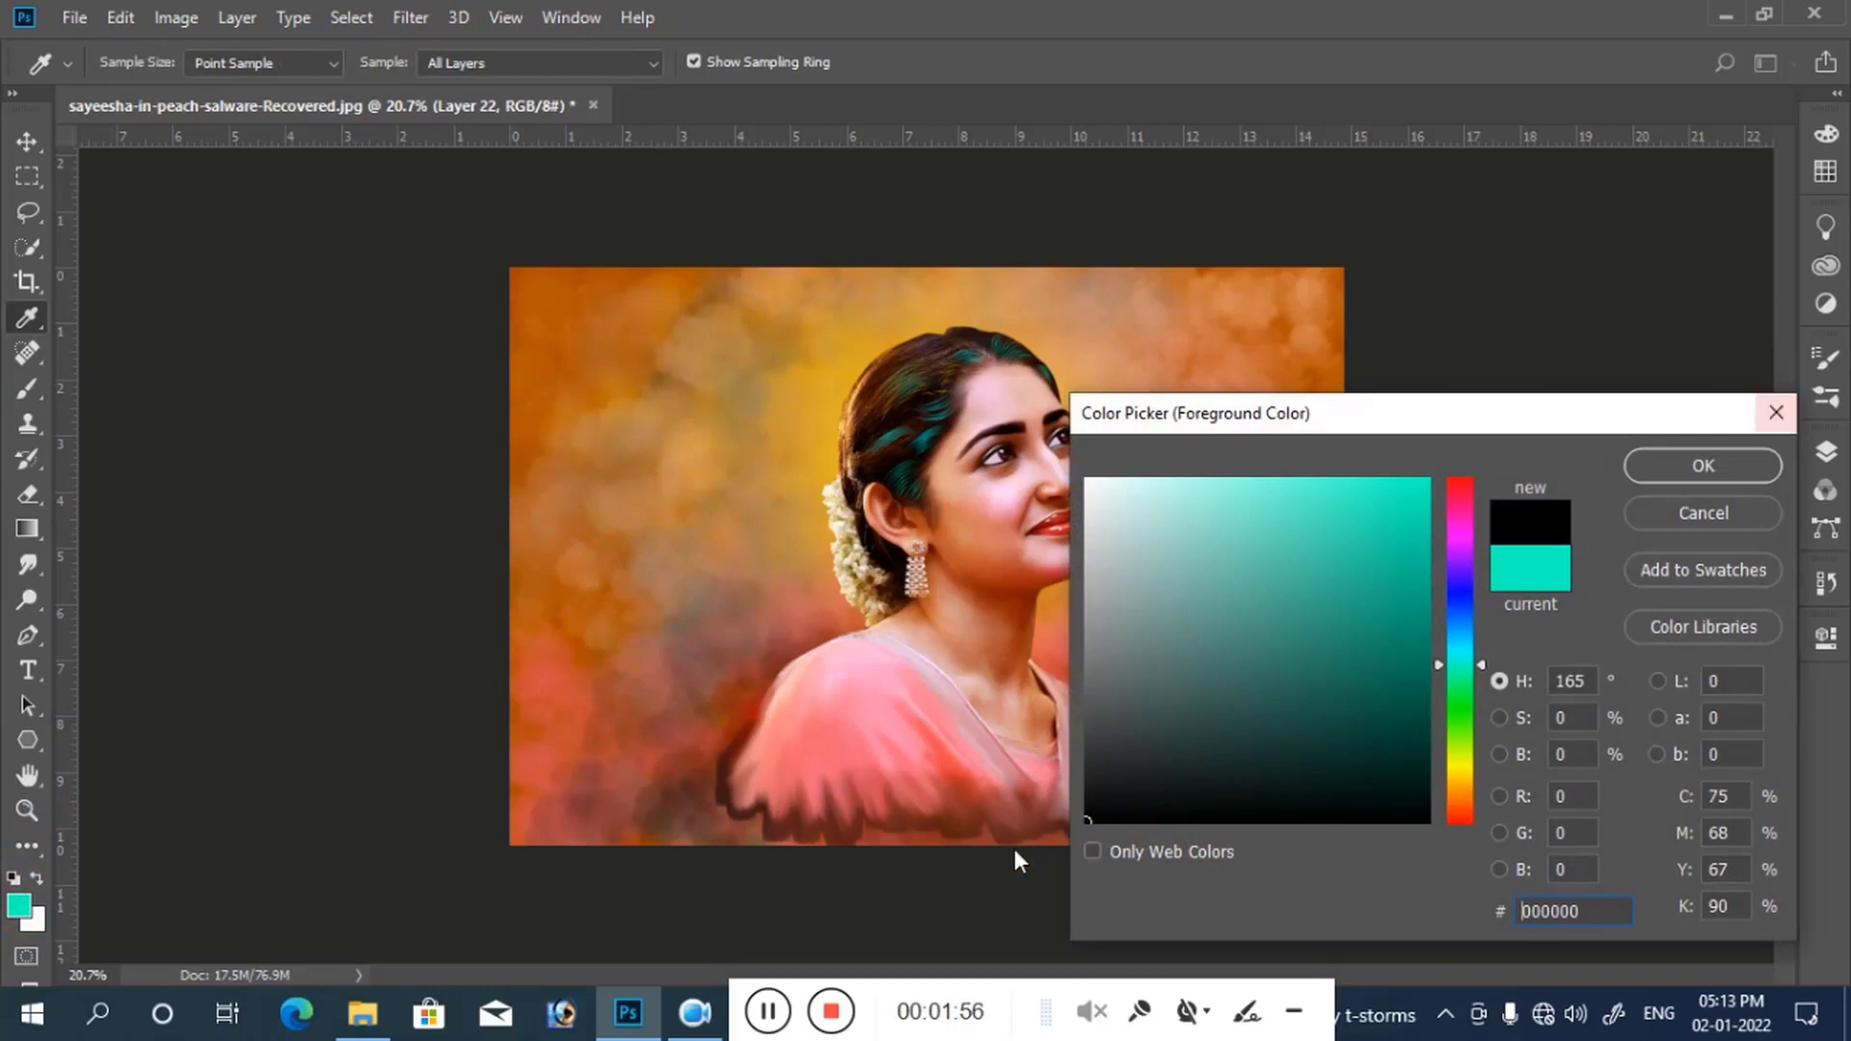
{"action": "left_click", "coordinate": [1701, 465]}
Step: Try black strokes along the background's upper edge and upper-left corner, and undo them
{"action": "mouse_move", "coordinate": [491, 418]}
{"action": "left_mouse_down"}
{"action": "mouse_move", "coordinate": [544, 334]}
{"action": "mouse_move", "coordinate": [709, 303]}
{"action": "mouse_move", "coordinate": [948, 271]}
{"action": "mouse_move", "coordinate": [1285, 285]}
{"action": "left_mouse_up"}
{"action": "key", "text": "ctrl+z"}
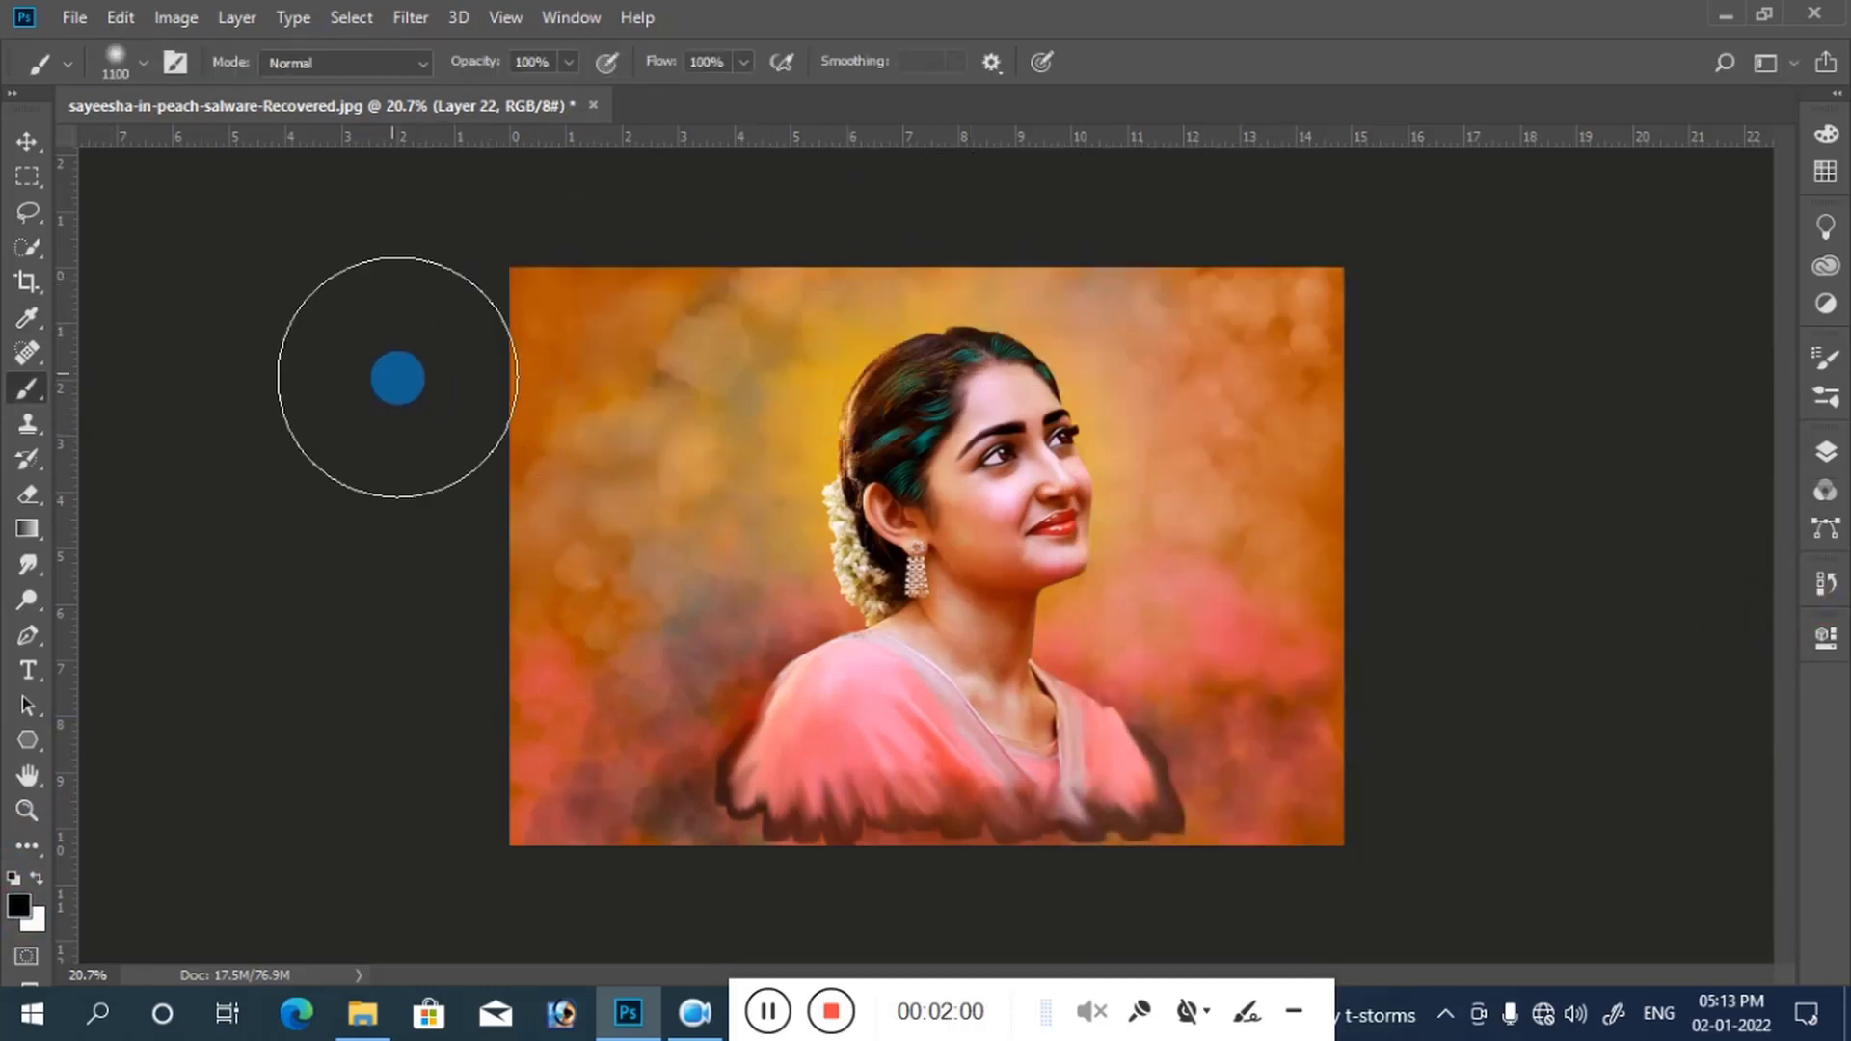
{"action": "left_click_drag", "start_coordinate": [427, 315], "coordinate": [554, 239]}
{"action": "key", "text": "ctrl+z"}
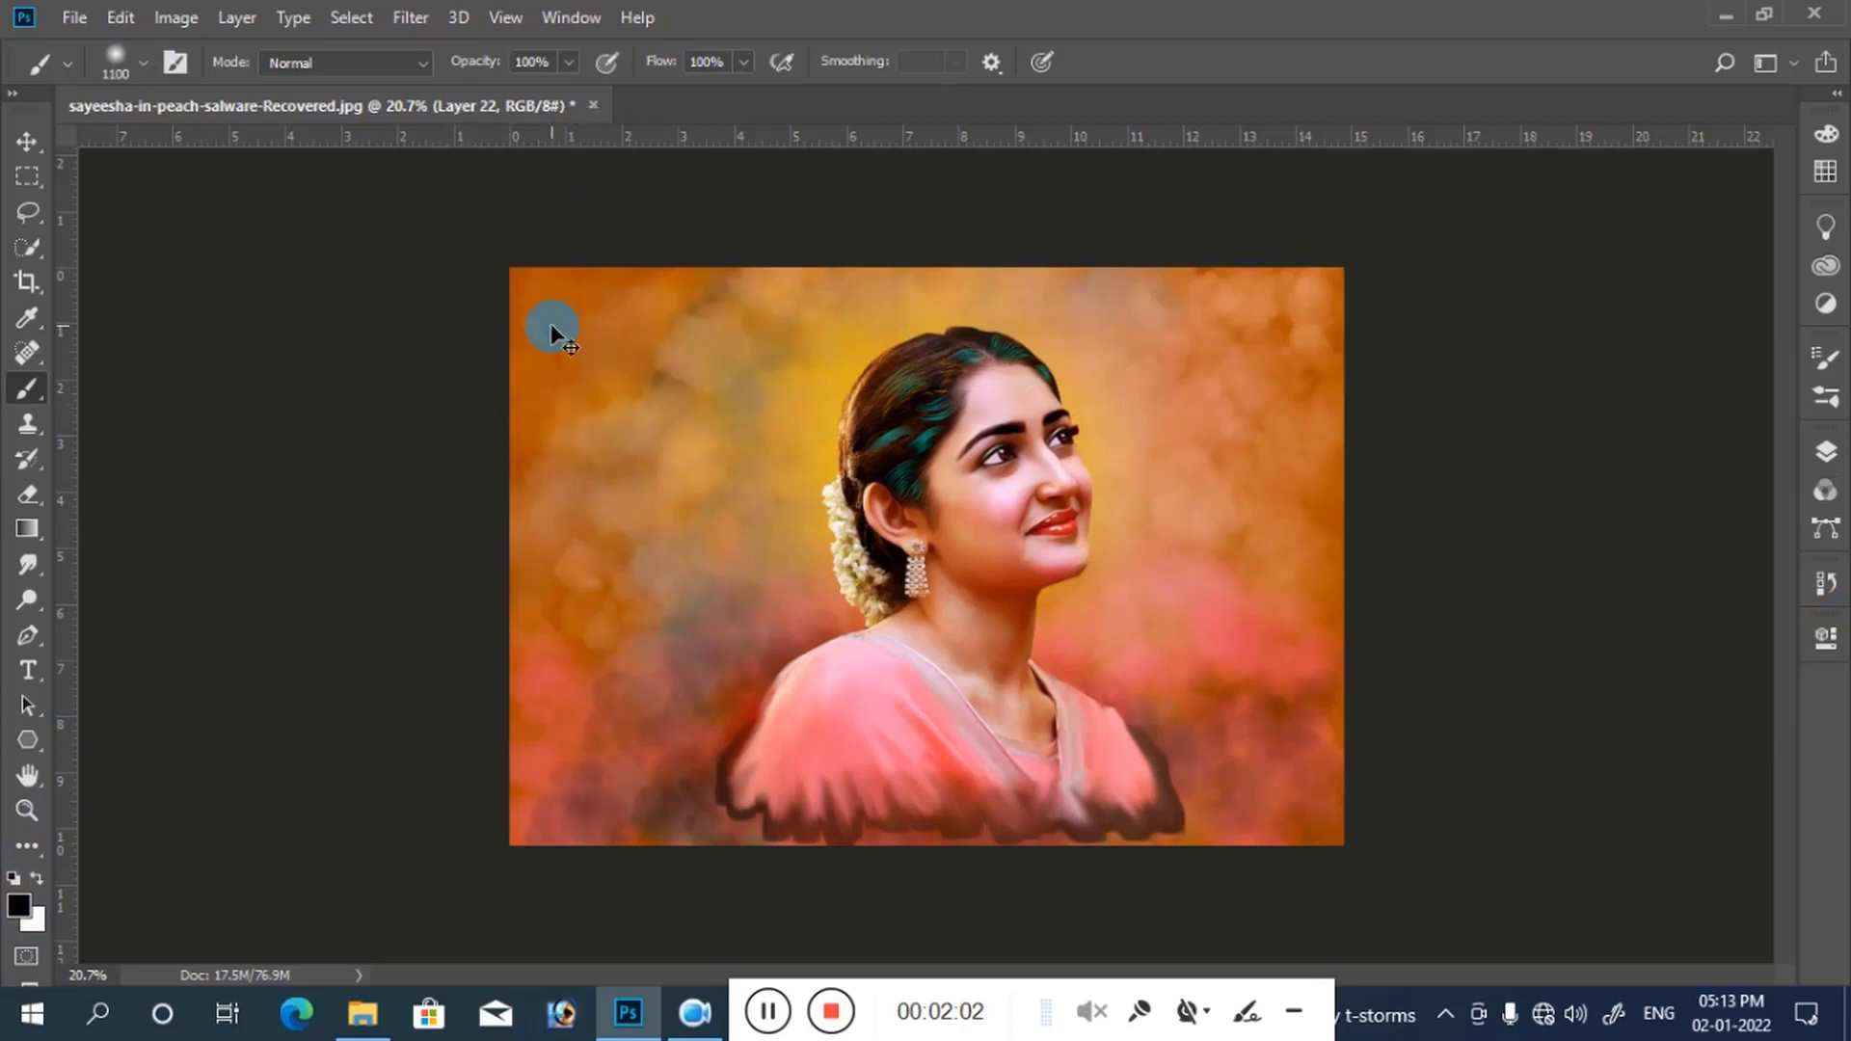
Step: Enlarge the brush to 1800 px to cover more of the background's edges
{"action": "key", "text": "bracketright"}
{"action": "key", "text": "bracketright"}
{"action": "key", "text": "bracketright"}
{"action": "key", "text": "bracketright"}
{"action": "key", "text": "bracketright"}
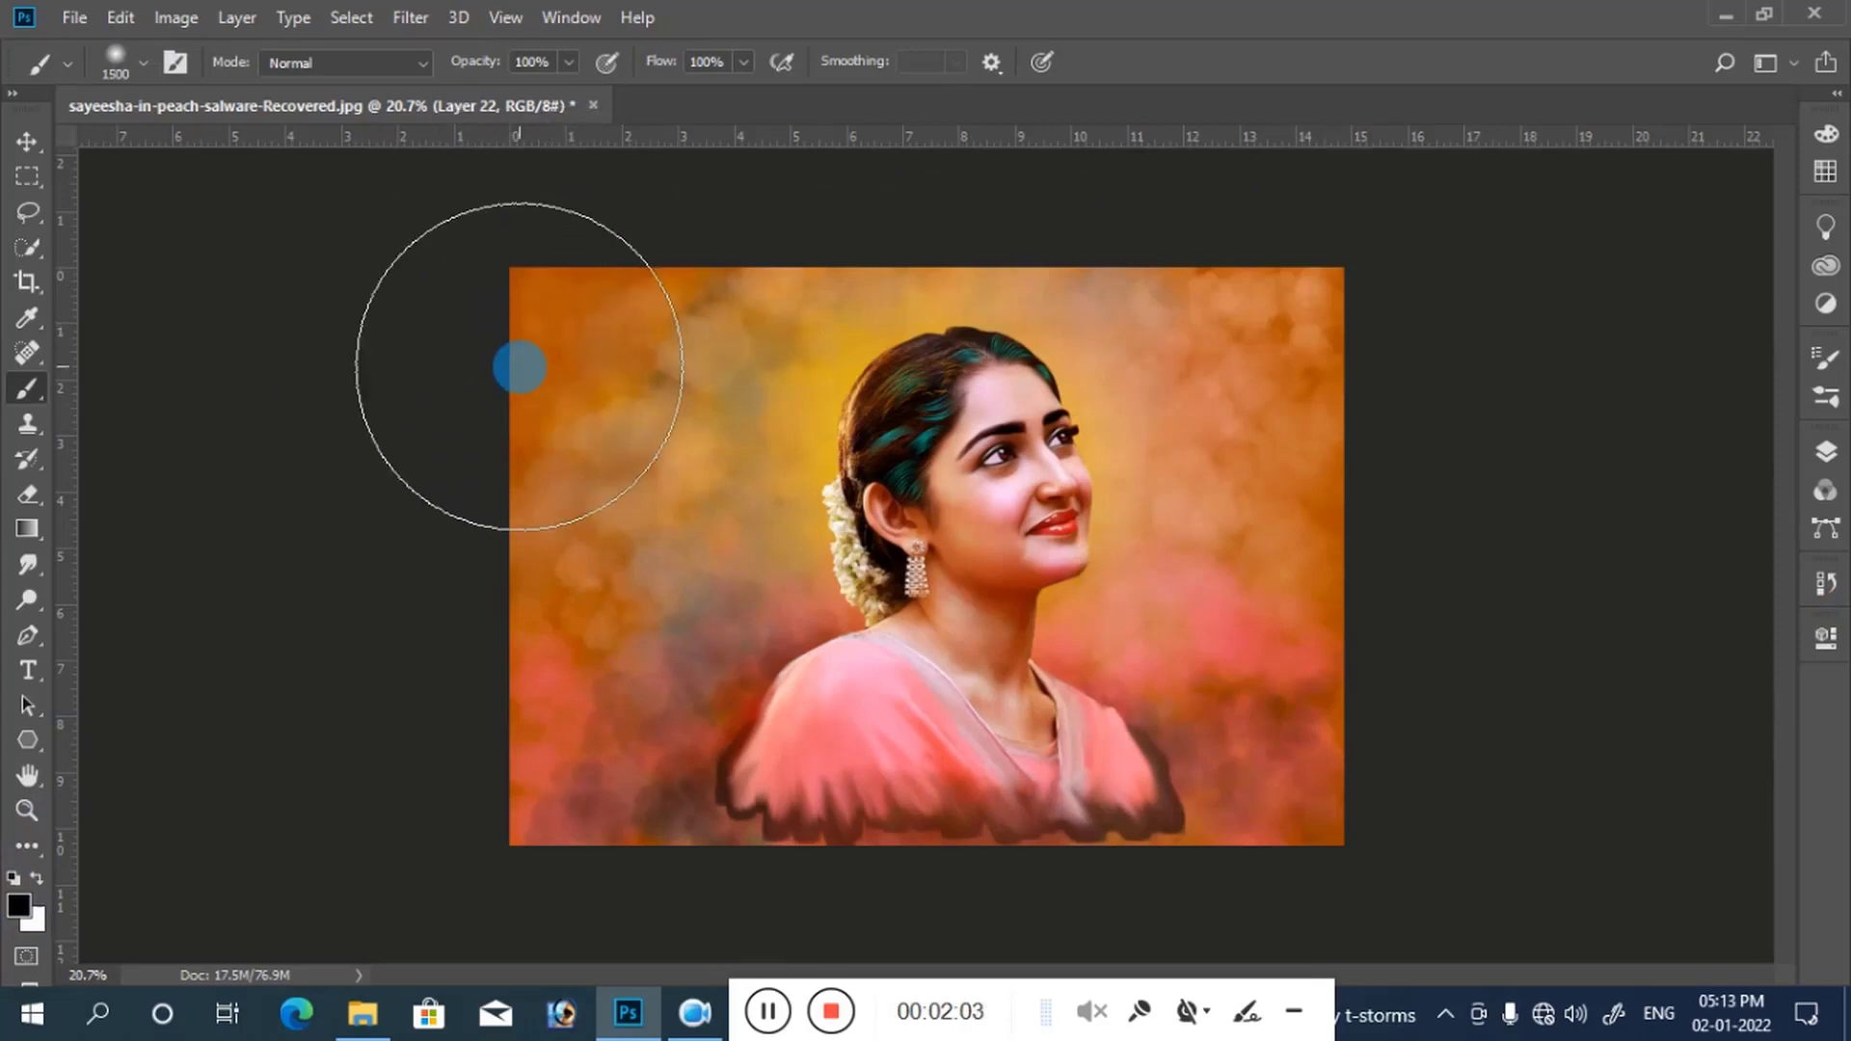
{"action": "key", "text": "ctrl+plus"}
{"action": "key", "text": "ctrl+plus"}
{"action": "key", "text": "ctrl+minus"}
{"action": "key", "text": "ctrl+minus"}
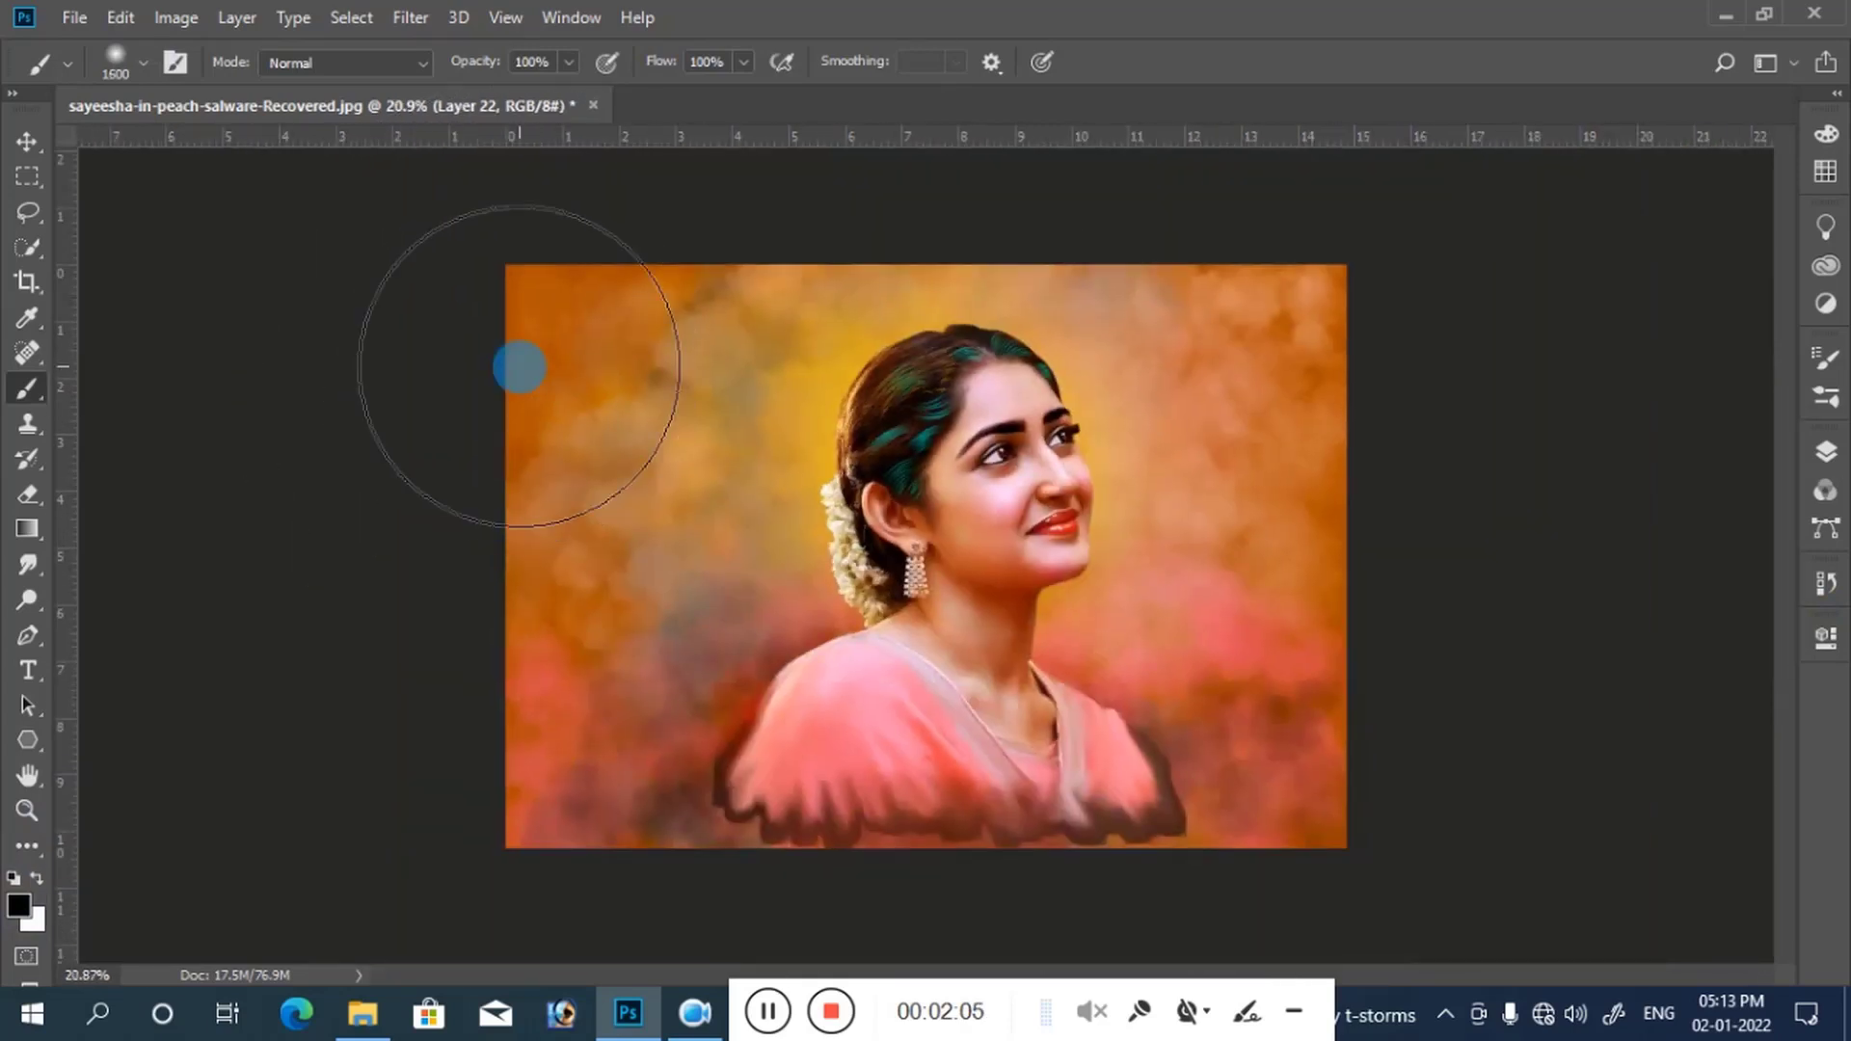
{"action": "key", "text": "bracketright"}
{"action": "key", "text": "bracketright"}
Step: Paint black strokes around the outer edges and corners of the background with the 1800 px brush
{"action": "mouse_move", "coordinate": [519, 366]}
{"action": "left_mouse_down"}
{"action": "mouse_move", "coordinate": [500, 412]}
{"action": "mouse_move", "coordinate": [694, 301]}
{"action": "mouse_move", "coordinate": [837, 264]}
{"action": "mouse_move", "coordinate": [1122, 273]}
{"action": "mouse_move", "coordinate": [1227, 323]}
{"action": "mouse_move", "coordinate": [1310, 464]}
{"action": "mouse_move", "coordinate": [1310, 557]}
{"action": "mouse_move", "coordinate": [1236, 704]}
{"action": "mouse_move", "coordinate": [1102, 789]}
{"action": "mouse_move", "coordinate": [842, 814]}
{"action": "mouse_move", "coordinate": [549, 507]}
{"action": "left_mouse_up"}
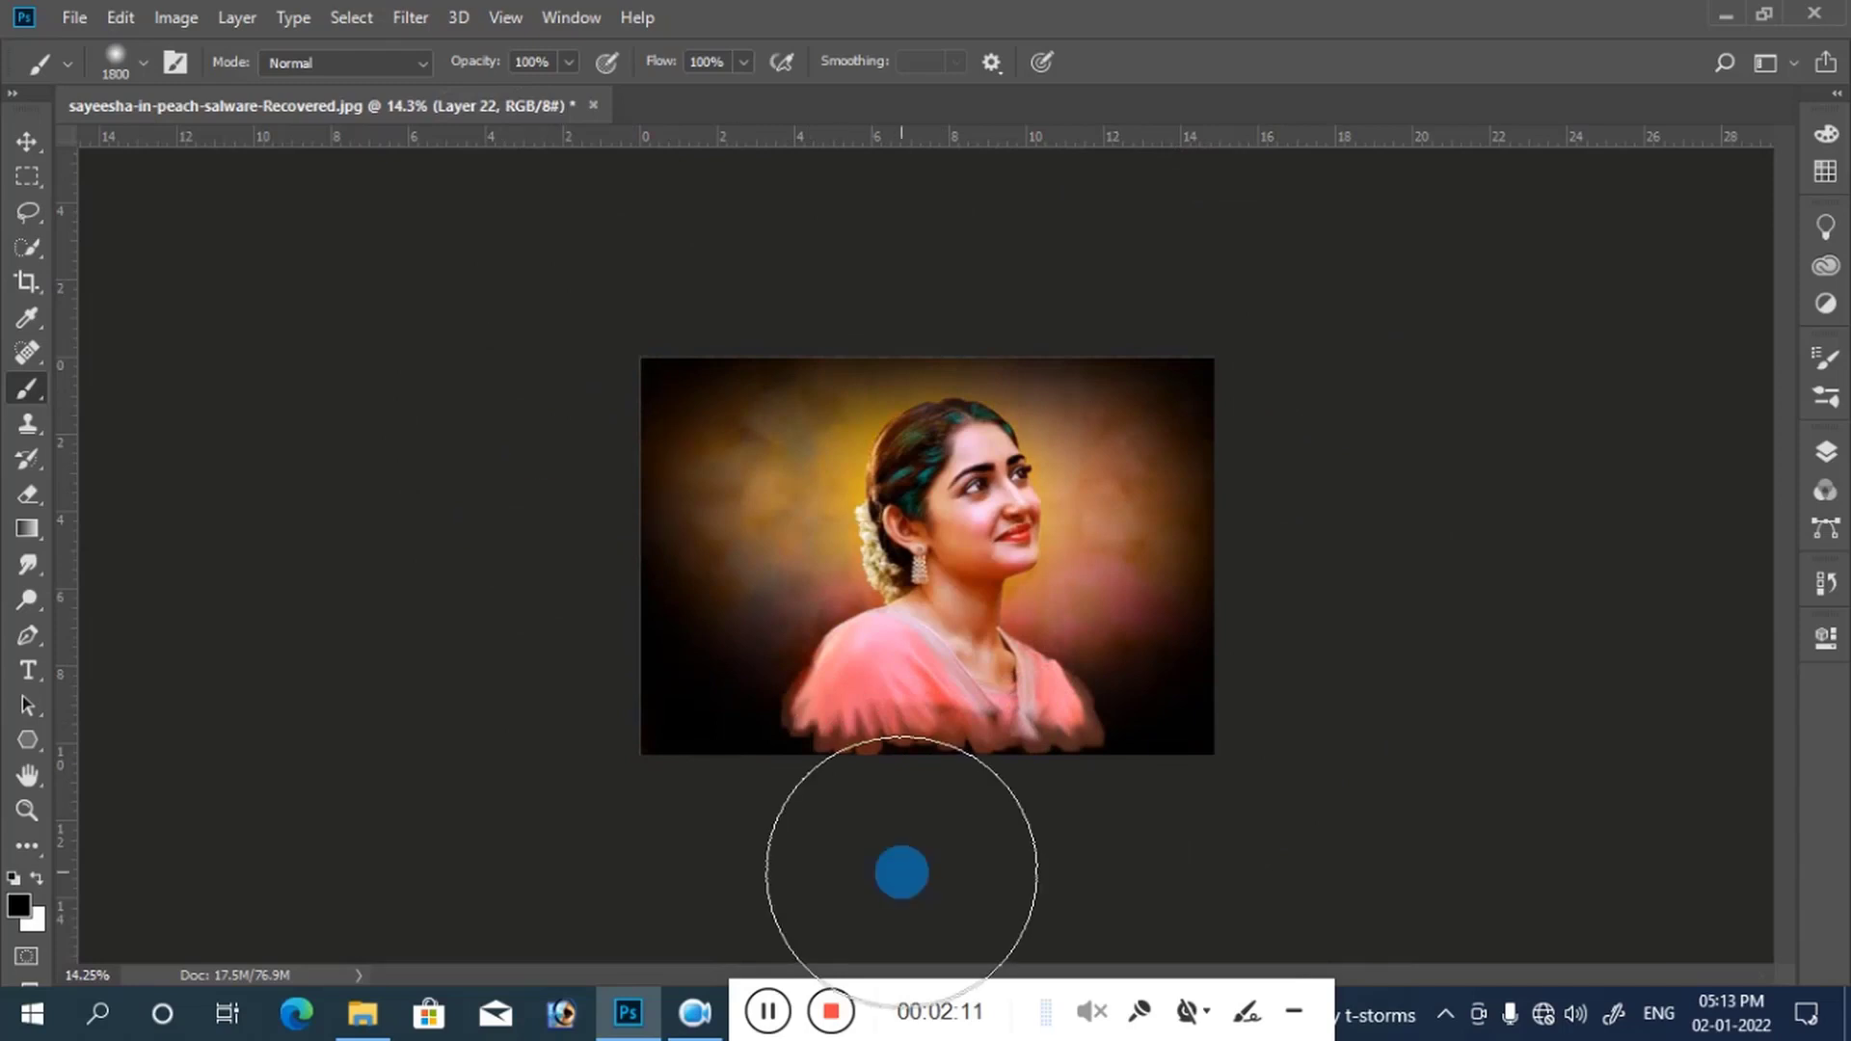
{"action": "mouse_move", "coordinate": [900, 868]}
{"action": "left_mouse_down"}
{"action": "mouse_move", "coordinate": [892, 682]}
{"action": "mouse_move", "coordinate": [916, 665]}
{"action": "left_mouse_up"}
{"action": "key", "text": "ctrl+plus"}
{"action": "key", "text": "ctrl+plus"}
{"action": "key", "text": "ctrl+minus"}
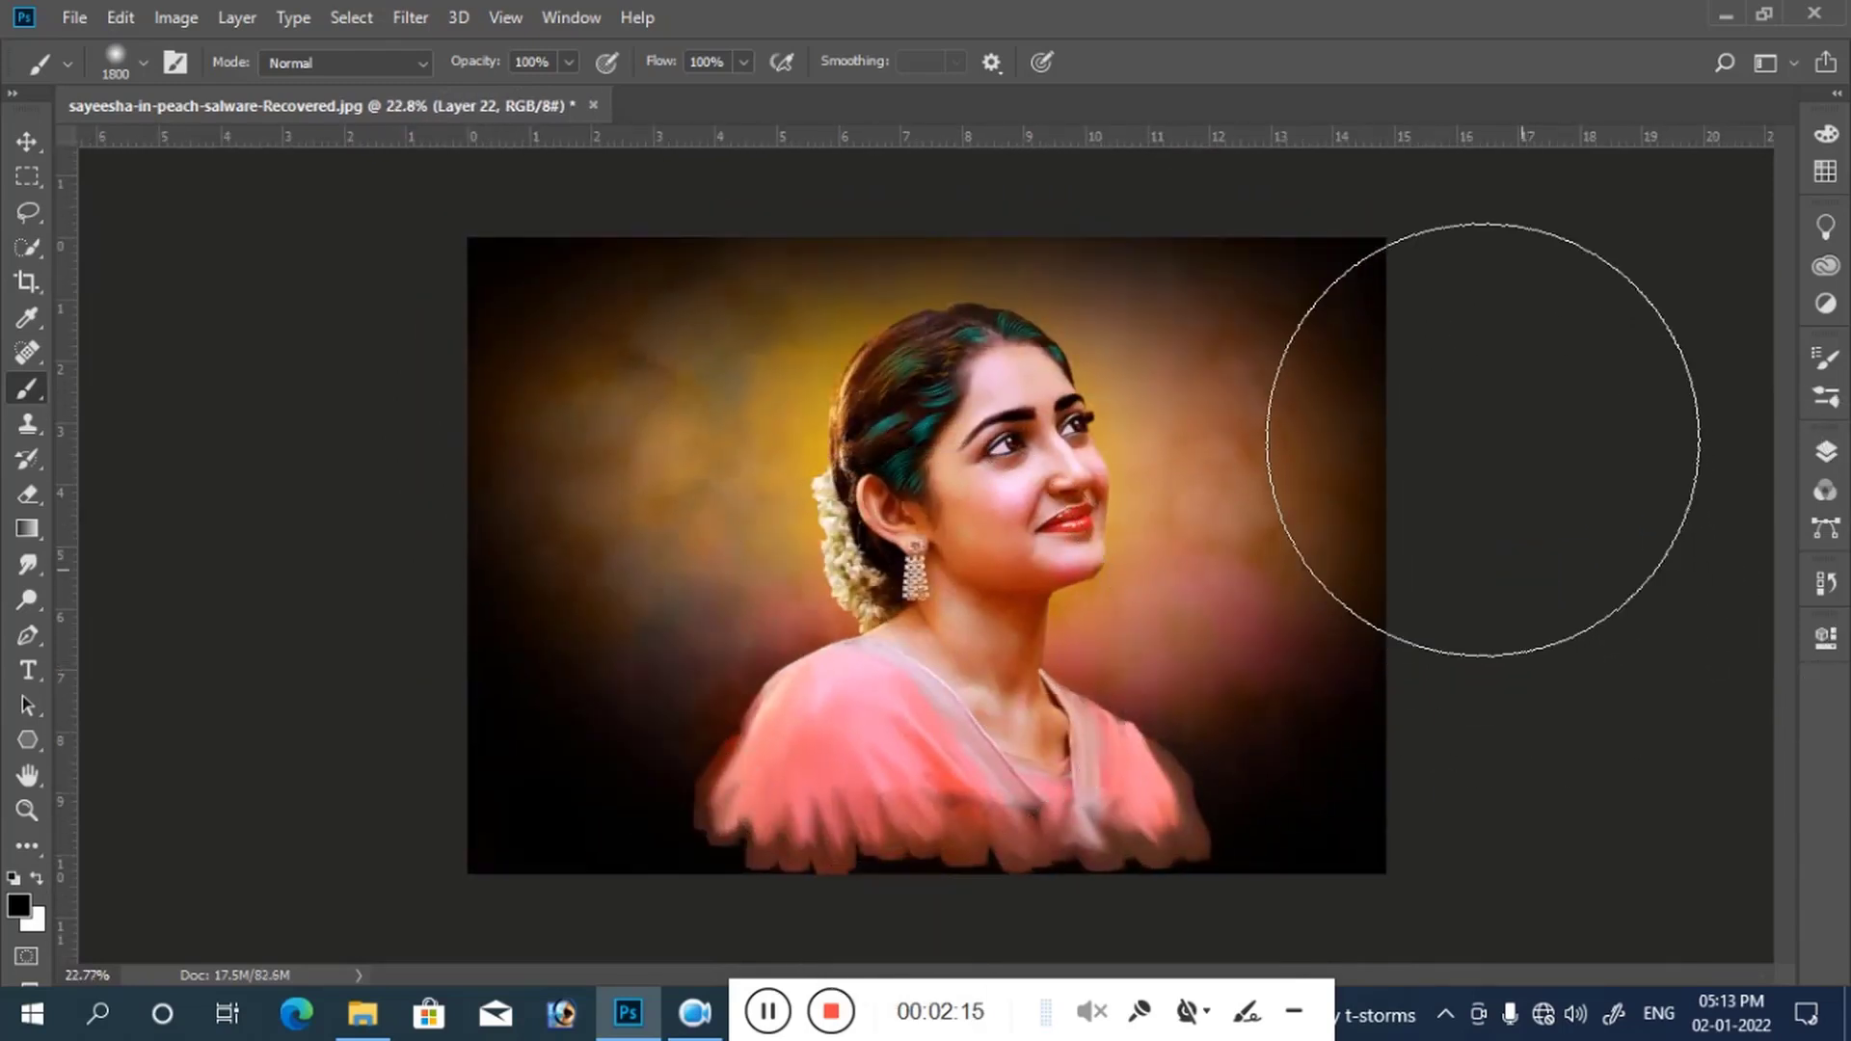
{"action": "left_click", "coordinate": [1256, 279]}
{"action": "left_click_drag", "start_coordinate": [1256, 278], "coordinate": [1282, 223]}
{"action": "left_click_drag", "start_coordinate": [1442, 570], "coordinate": [1455, 632]}
{"action": "left_click", "coordinate": [488, 666]}
{"action": "left_click_drag", "start_coordinate": [489, 666], "coordinate": [463, 372]}
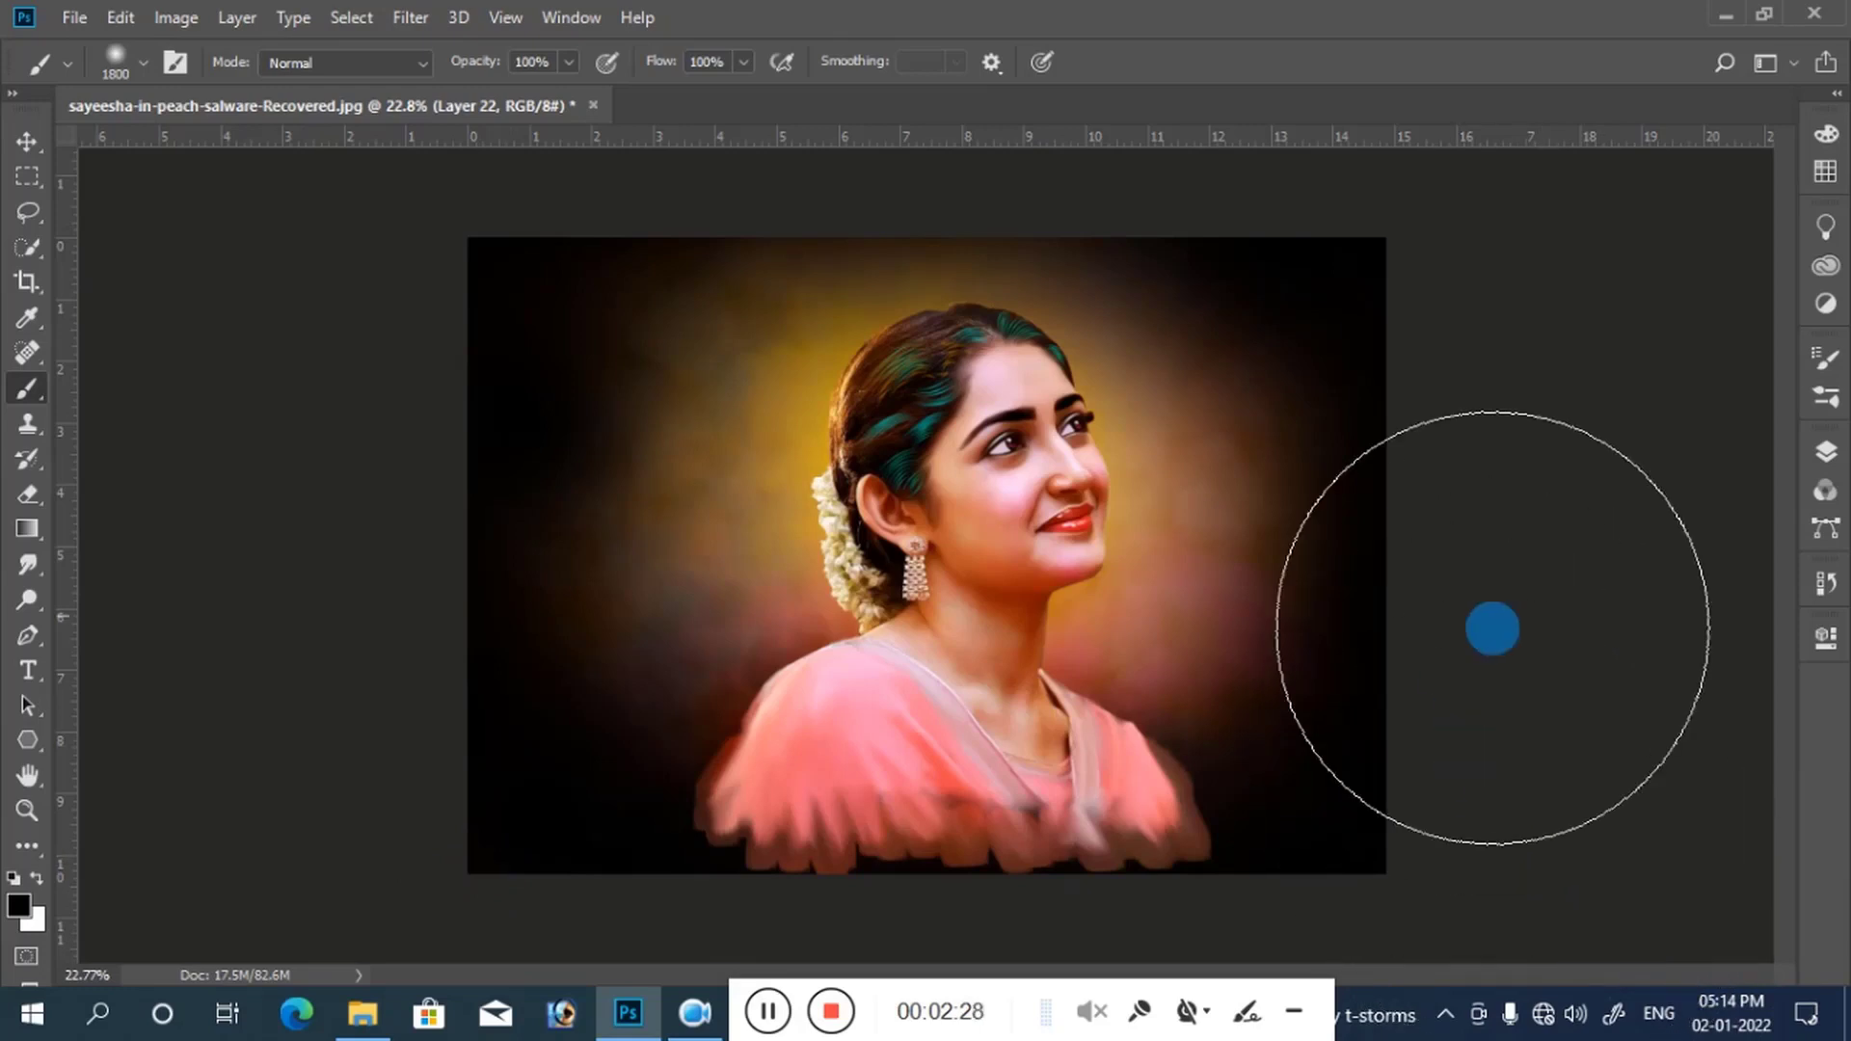
Step: Fill the empty Layer 22 with black and add a white layer mask to it
{"action": "left_click", "coordinate": [1825, 453]}
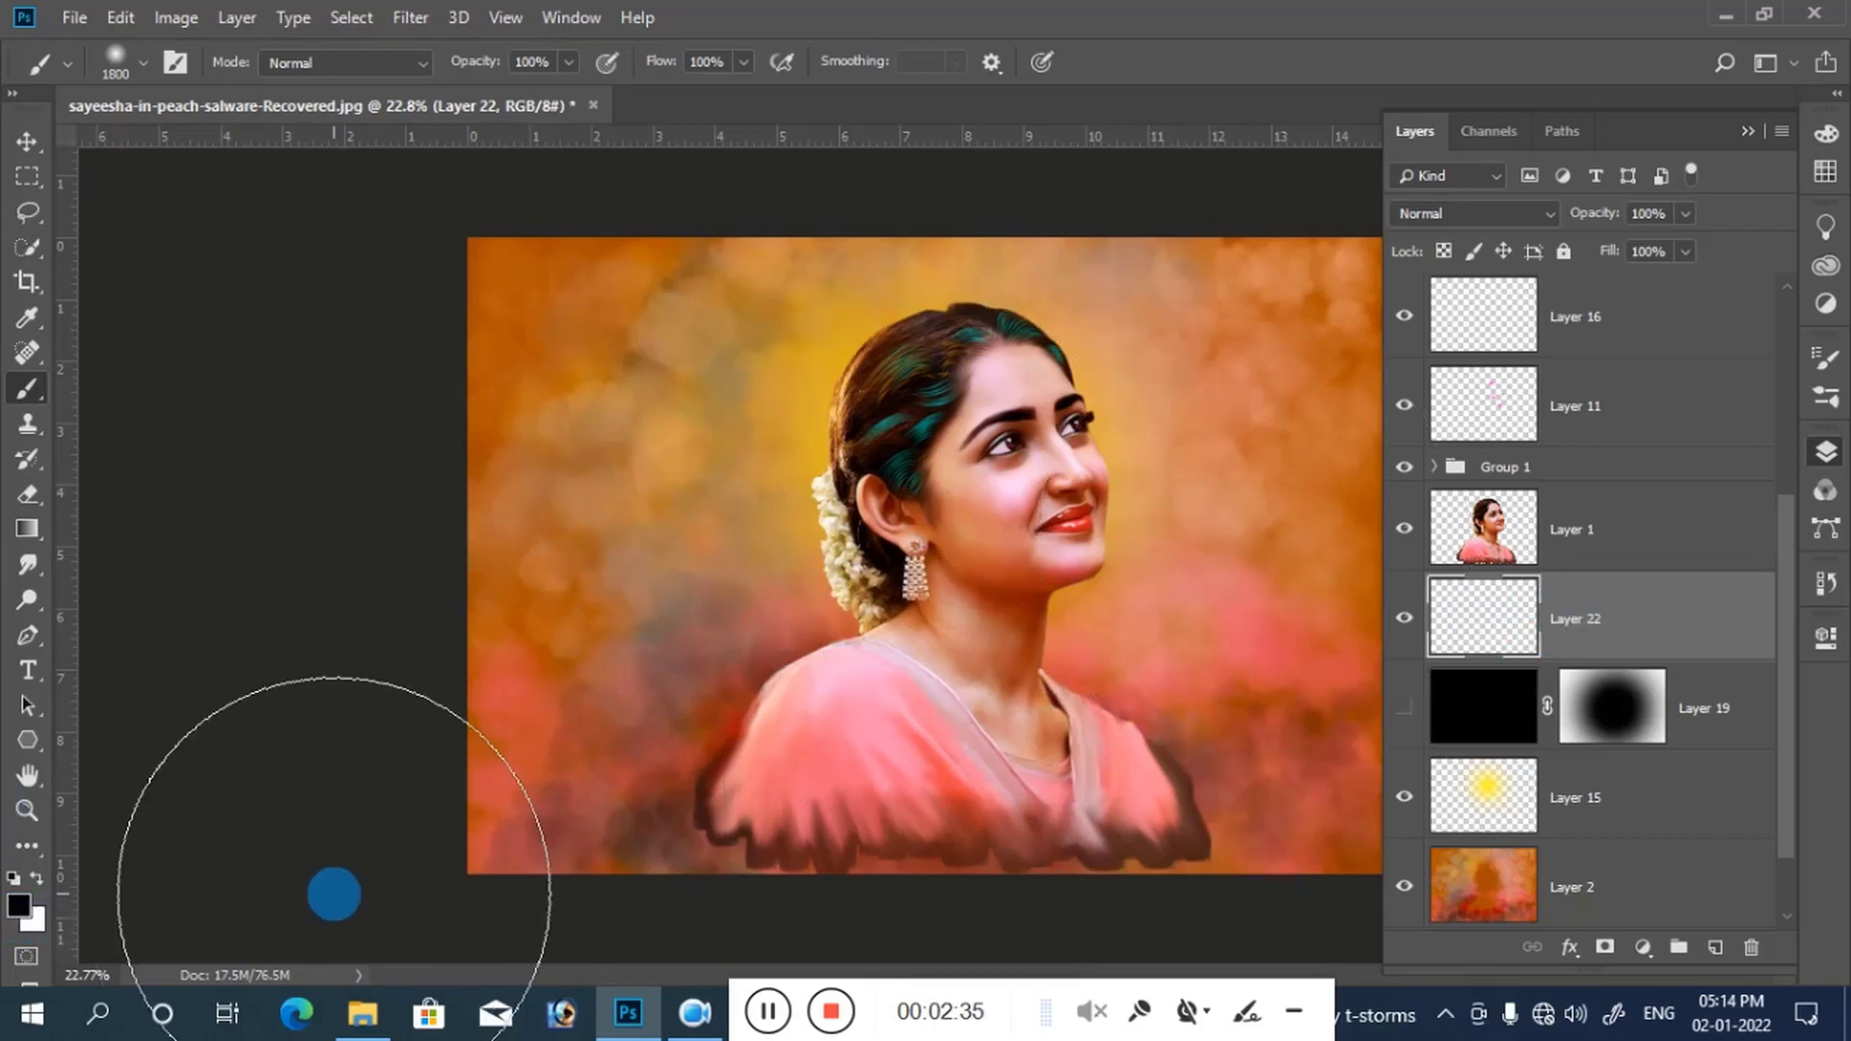
{"action": "key", "text": "alt+BackSpace"}
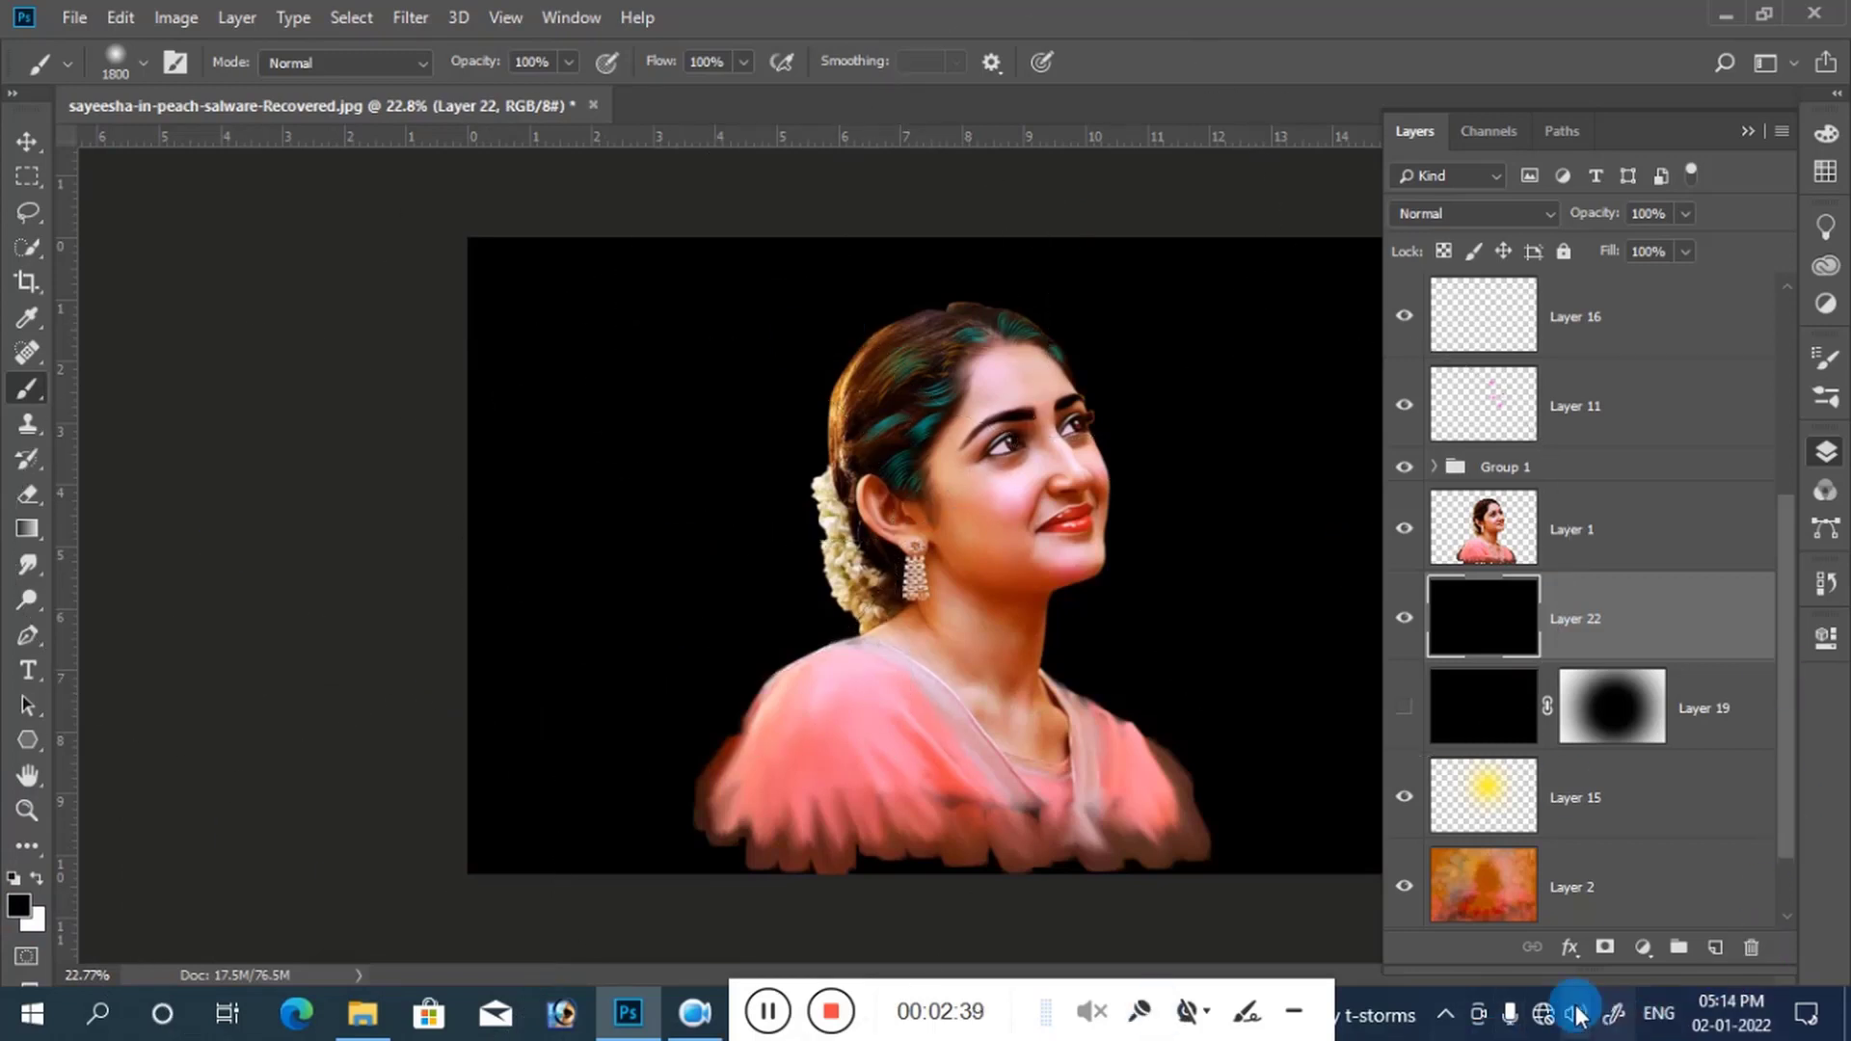
{"action": "left_click", "coordinate": [1600, 950]}
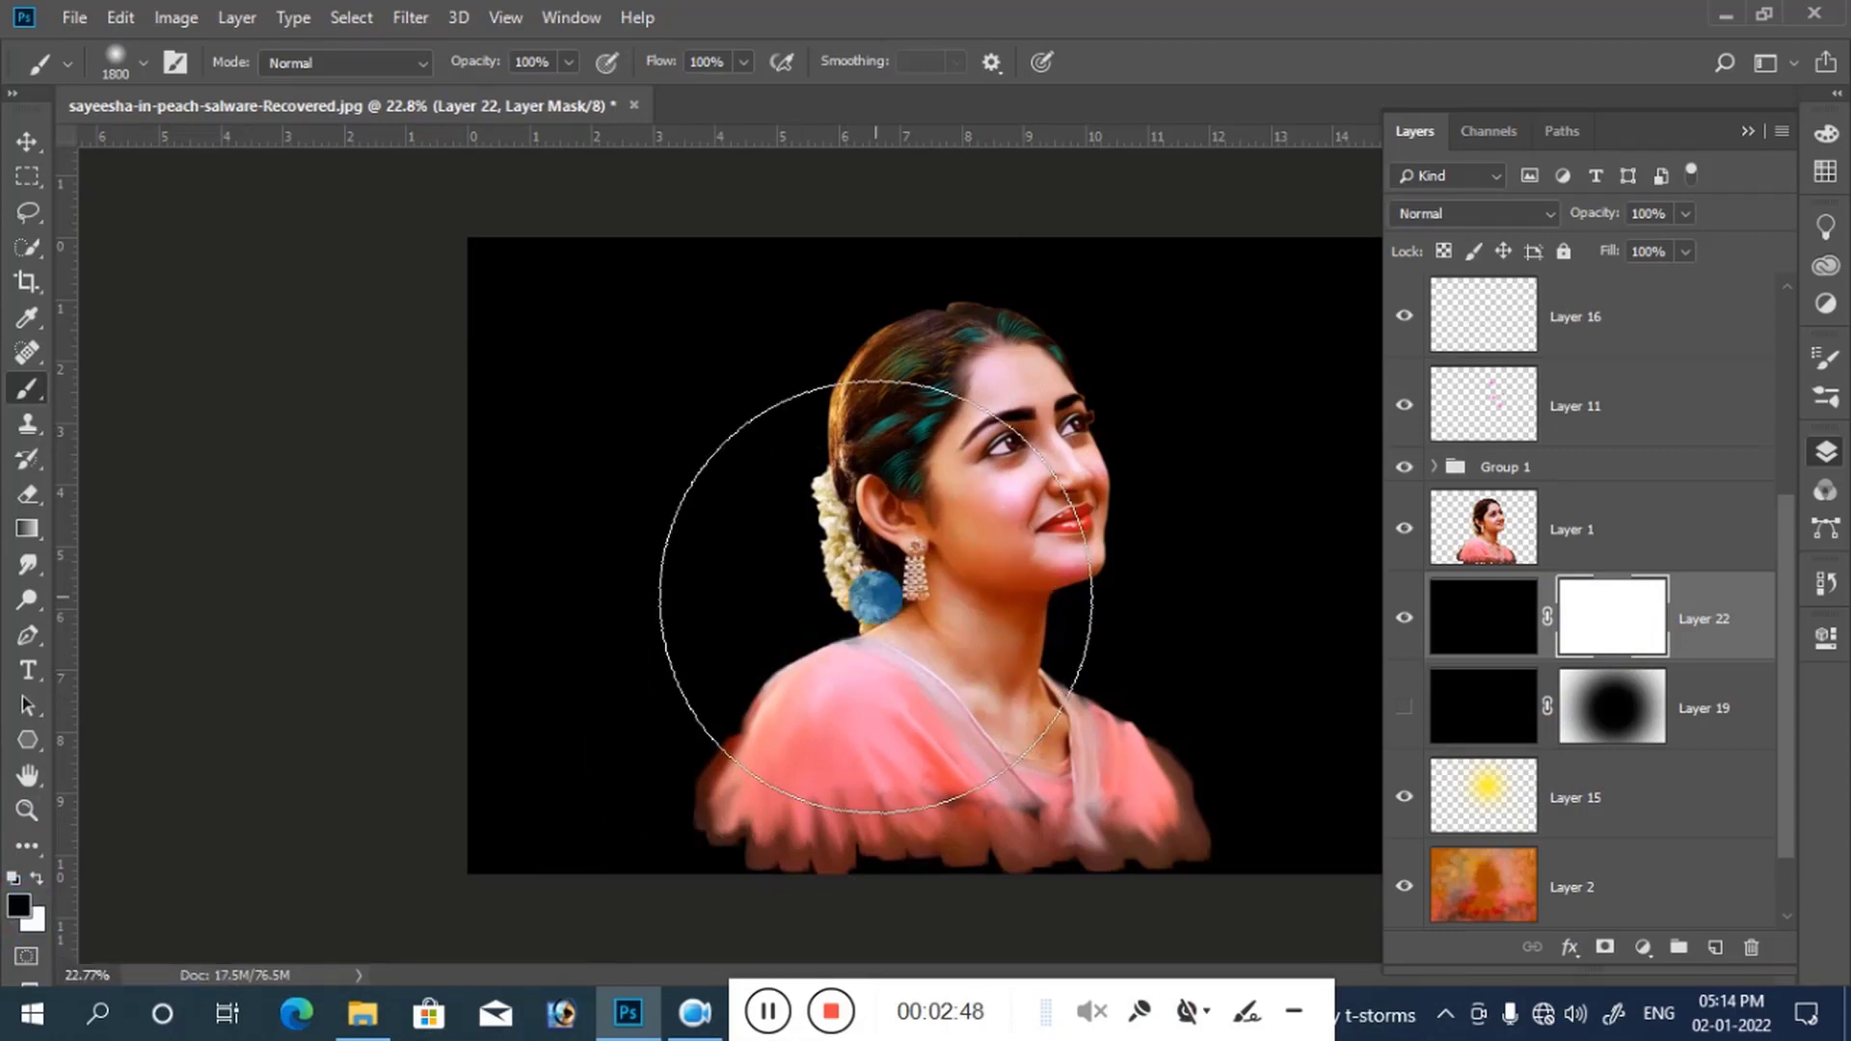
Step: Enlarge the brush to 2900 px for revealing the middle of the picture through Layer 22's mask
{"action": "key", "text": "bracketright"}
{"action": "key", "text": "bracketright"}
{"action": "key", "text": "bracketright"}
{"action": "key", "text": "bracketright"}
{"action": "key", "text": "bracketright"}
{"action": "key", "text": "bracketright"}
{"action": "key", "text": "bracketright"}
{"action": "key", "text": "bracketright"}
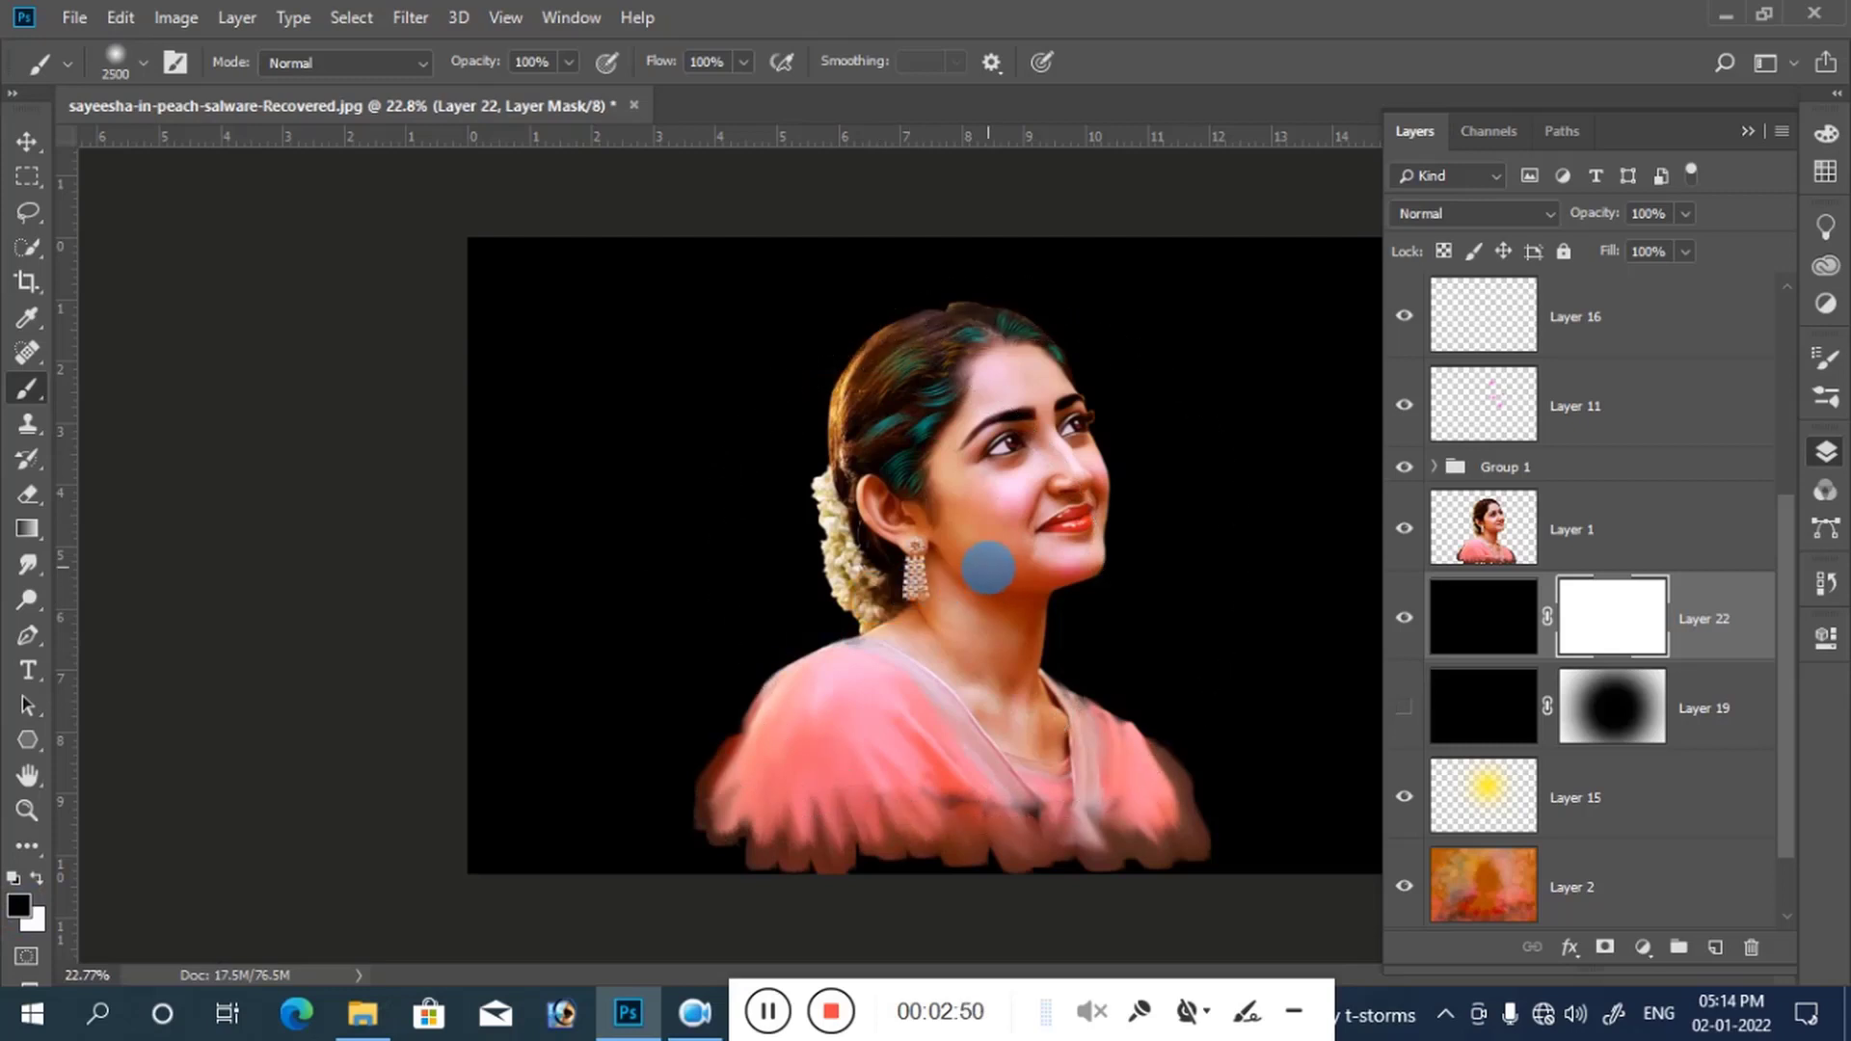
{"action": "key", "text": "bracketright"}
{"action": "key", "text": "bracketright"}
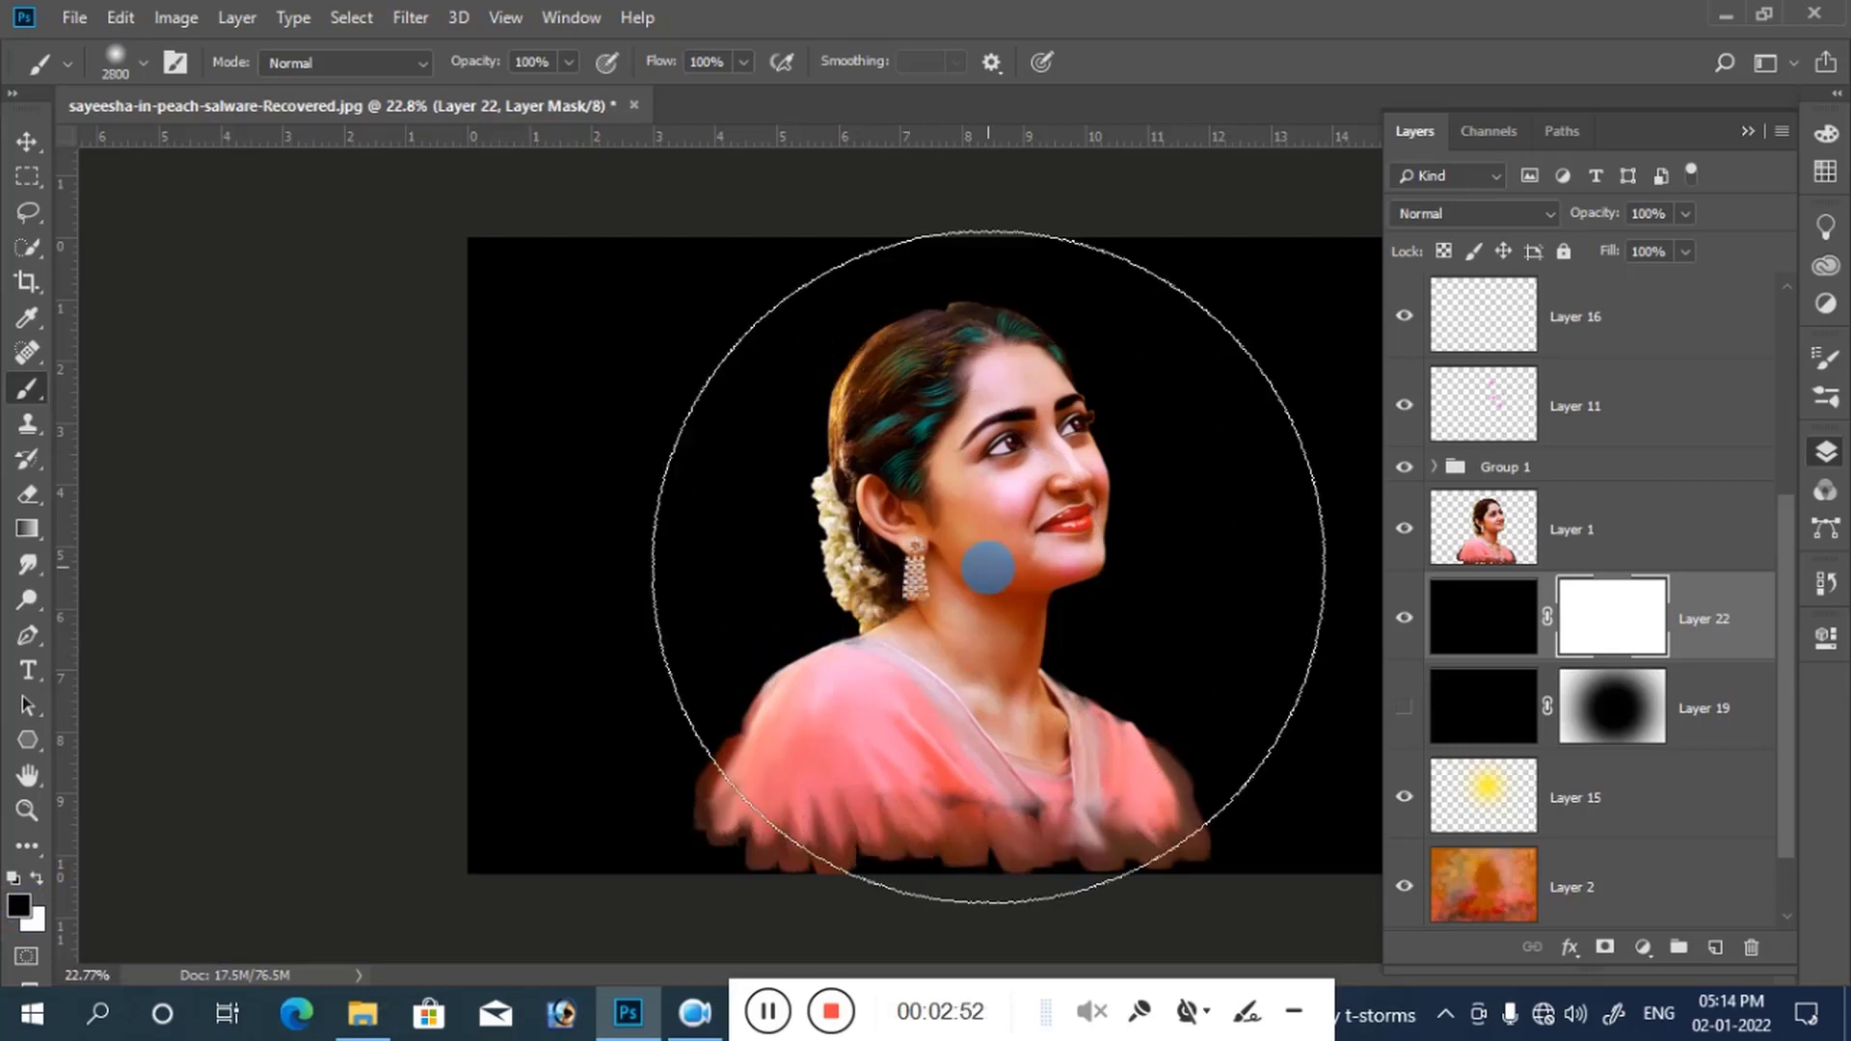
{"action": "key", "text": "bracketright"}
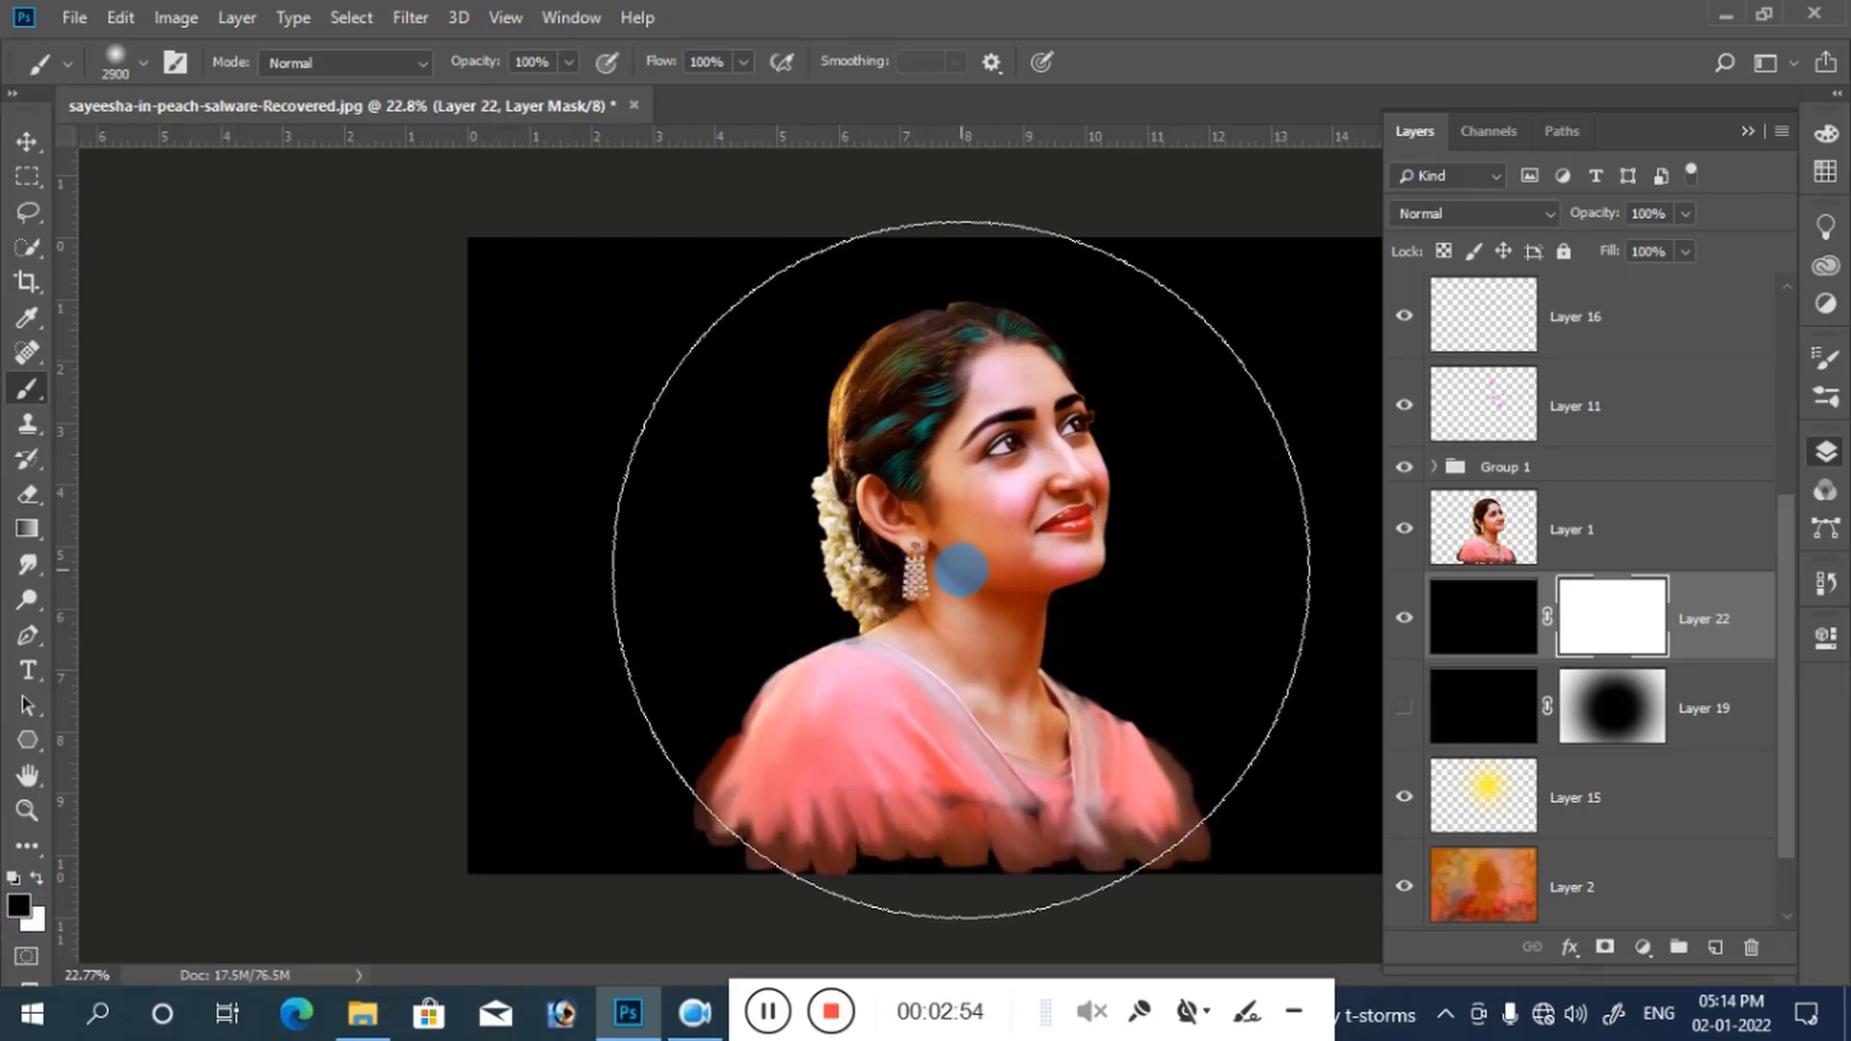
Step: Dab black twice on the centre of Layer 22's mask to reveal the background around the woman
{"action": "left_click", "coordinate": [961, 571]}
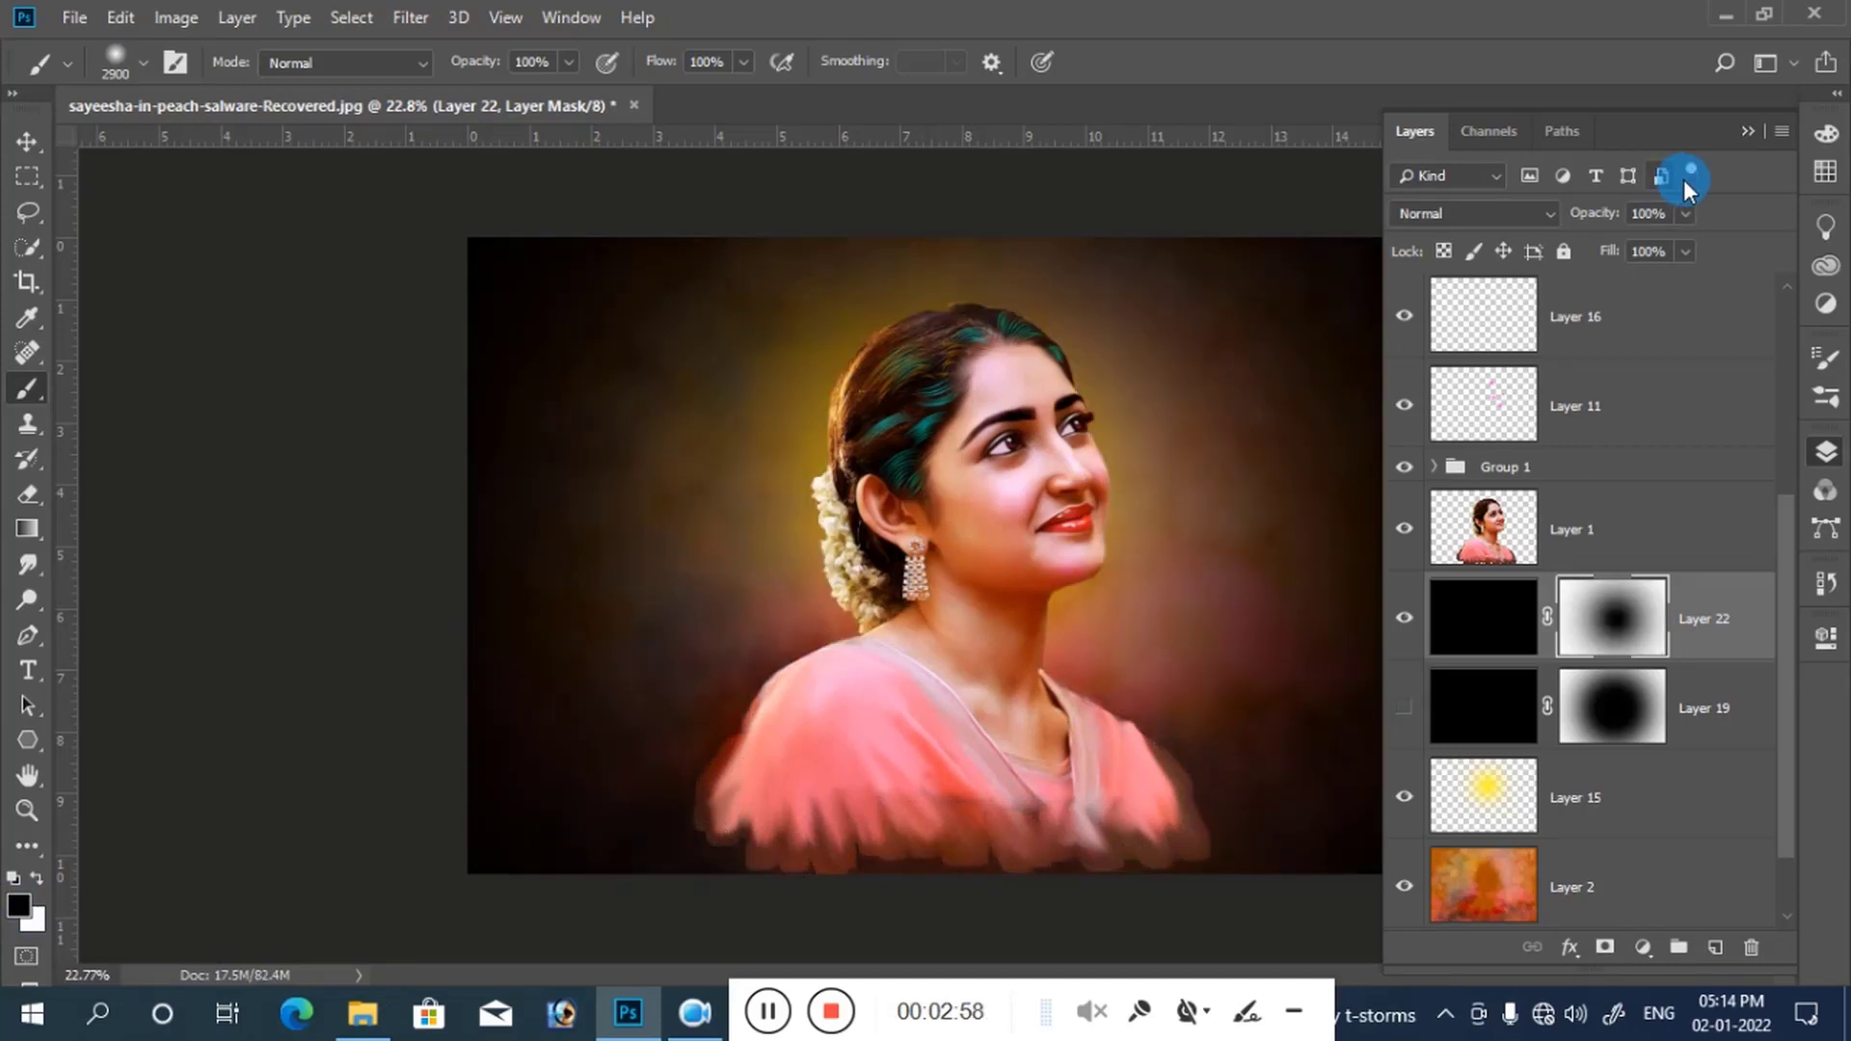
{"action": "left_click", "coordinate": [1751, 131]}
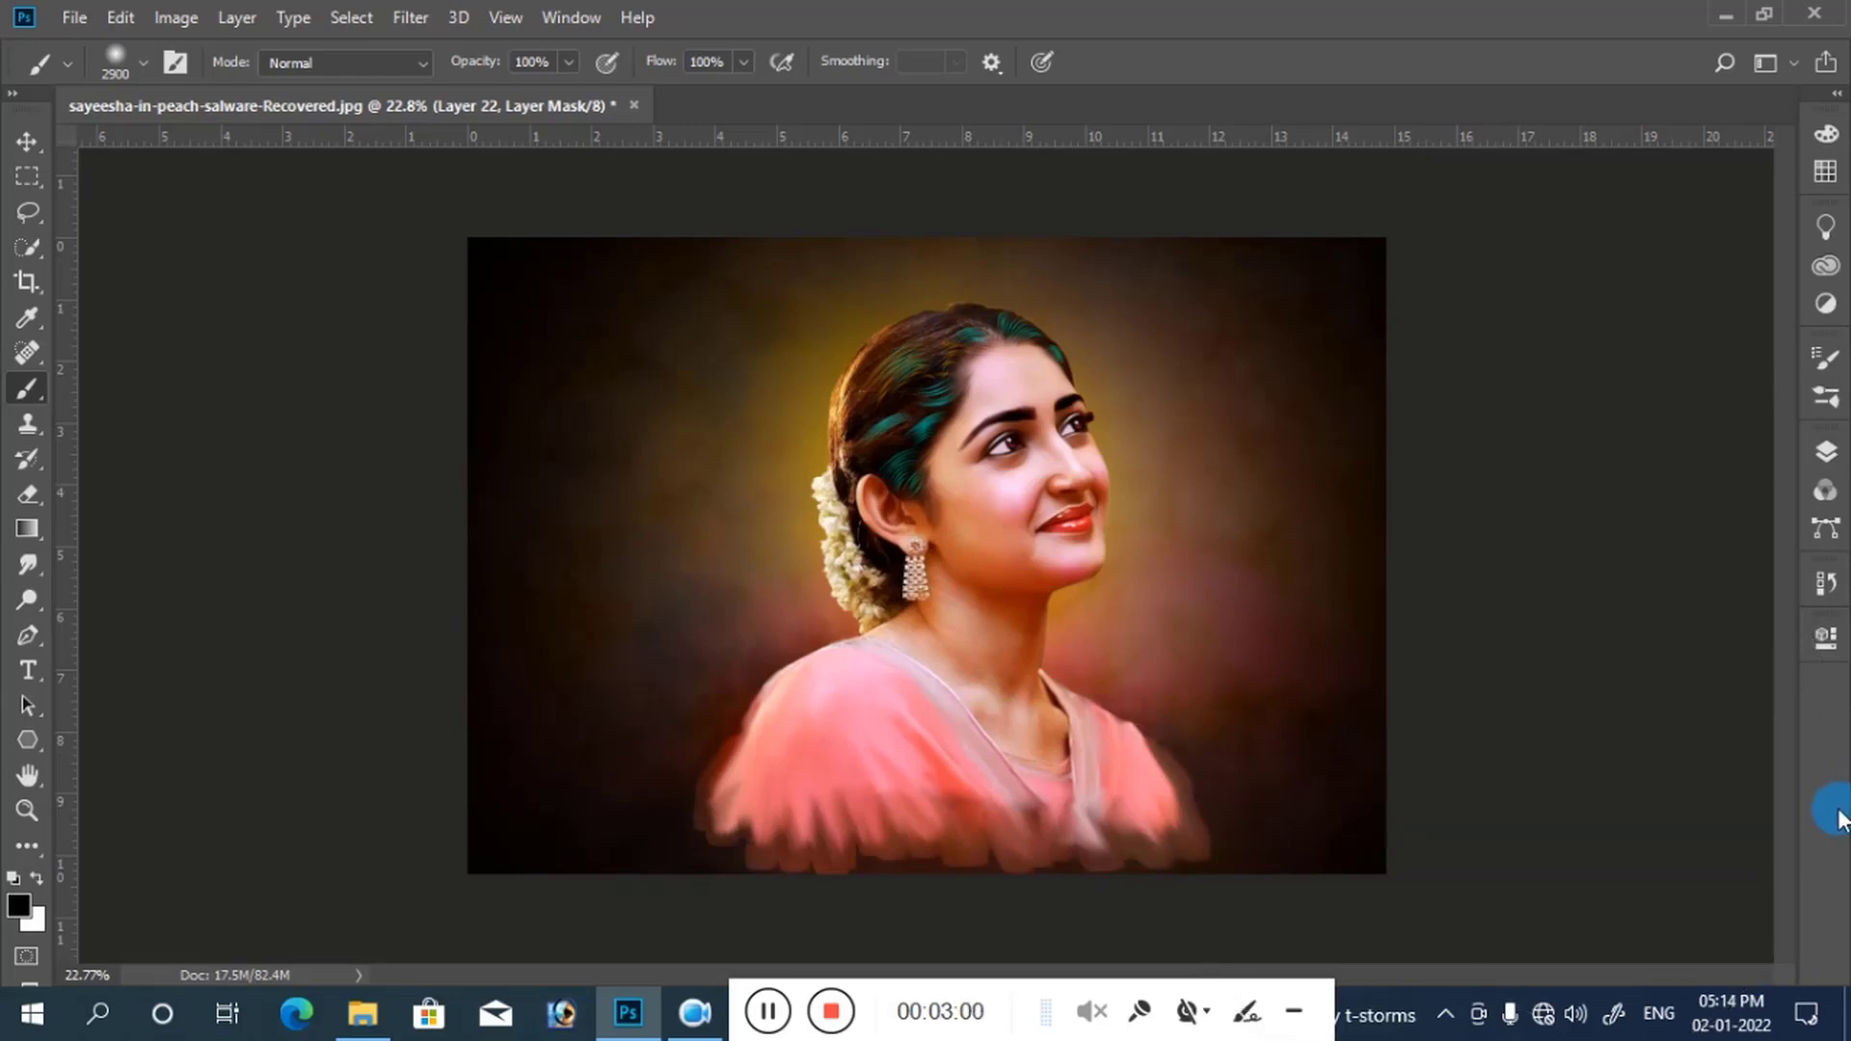
{"action": "scroll", "coordinate": [1251, 570], "scroll_direction": "up", "scroll_amount": 2}
{"action": "scroll", "coordinate": [1251, 570], "scroll_direction": "down", "scroll_amount": 1}
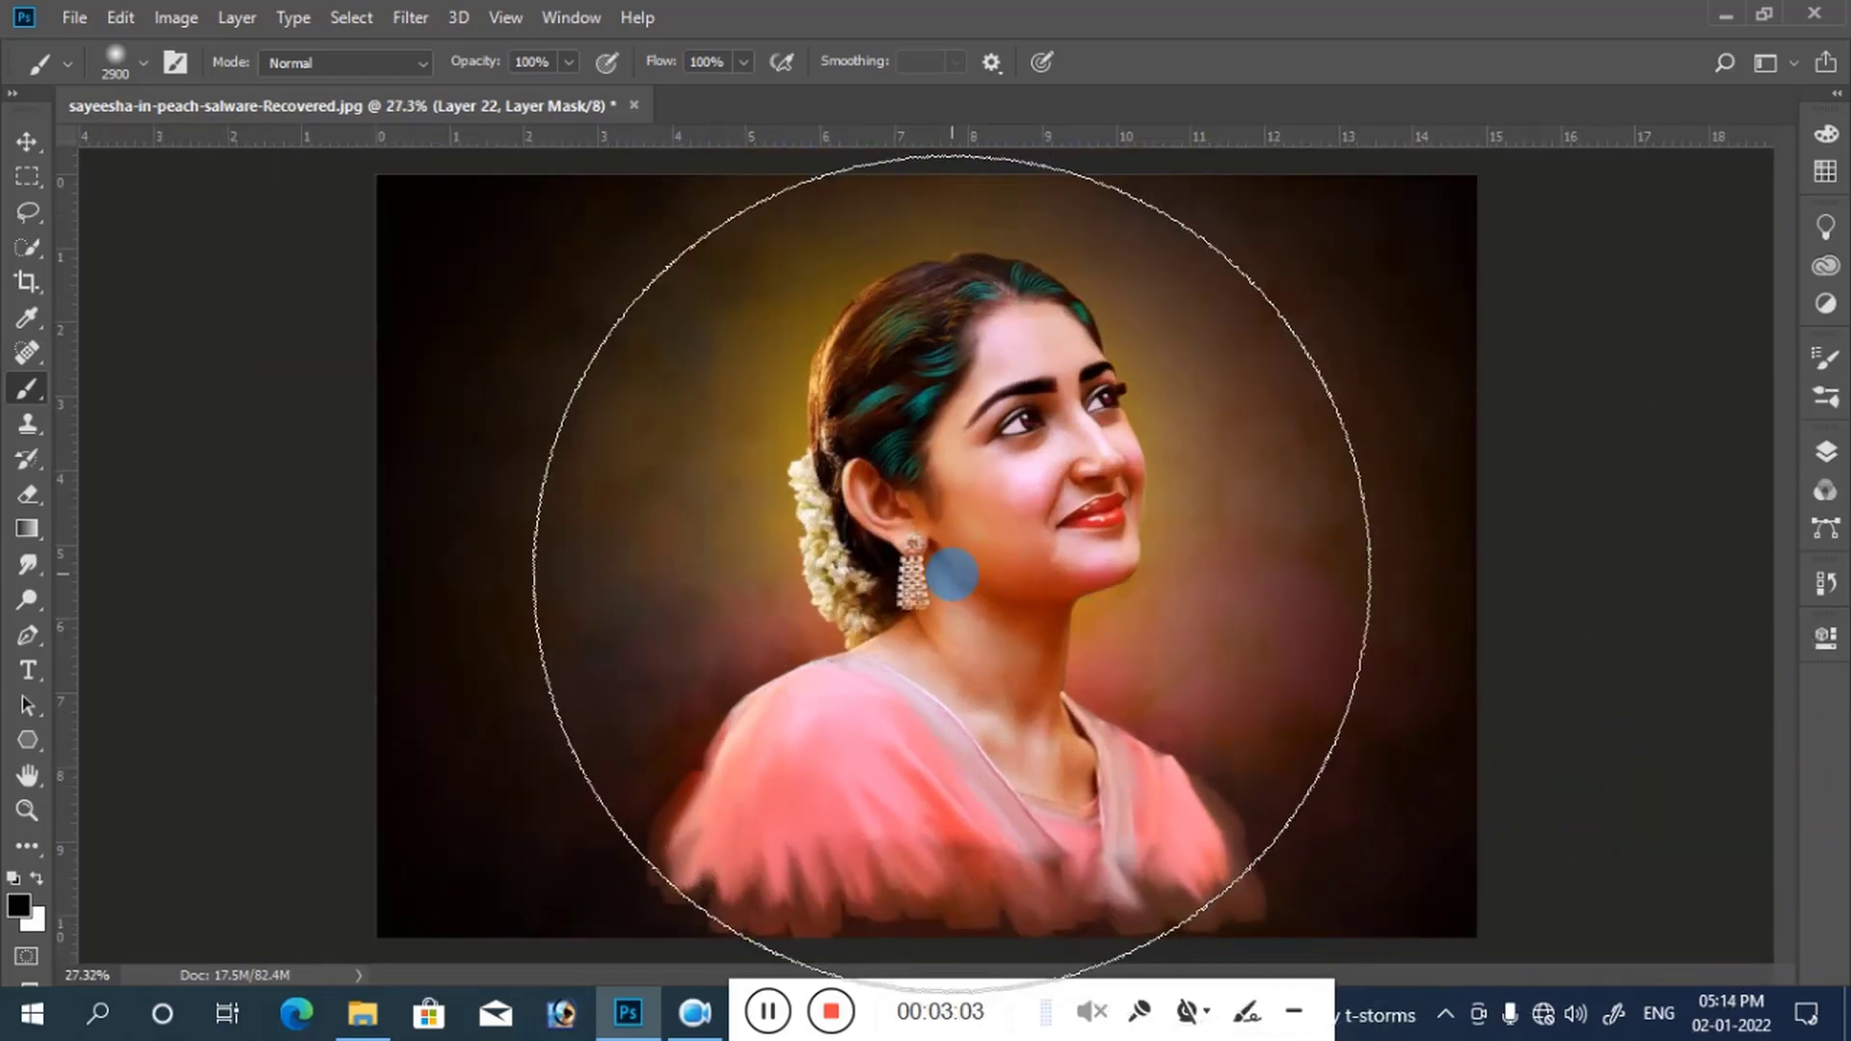
{"action": "left_click", "coordinate": [952, 574]}
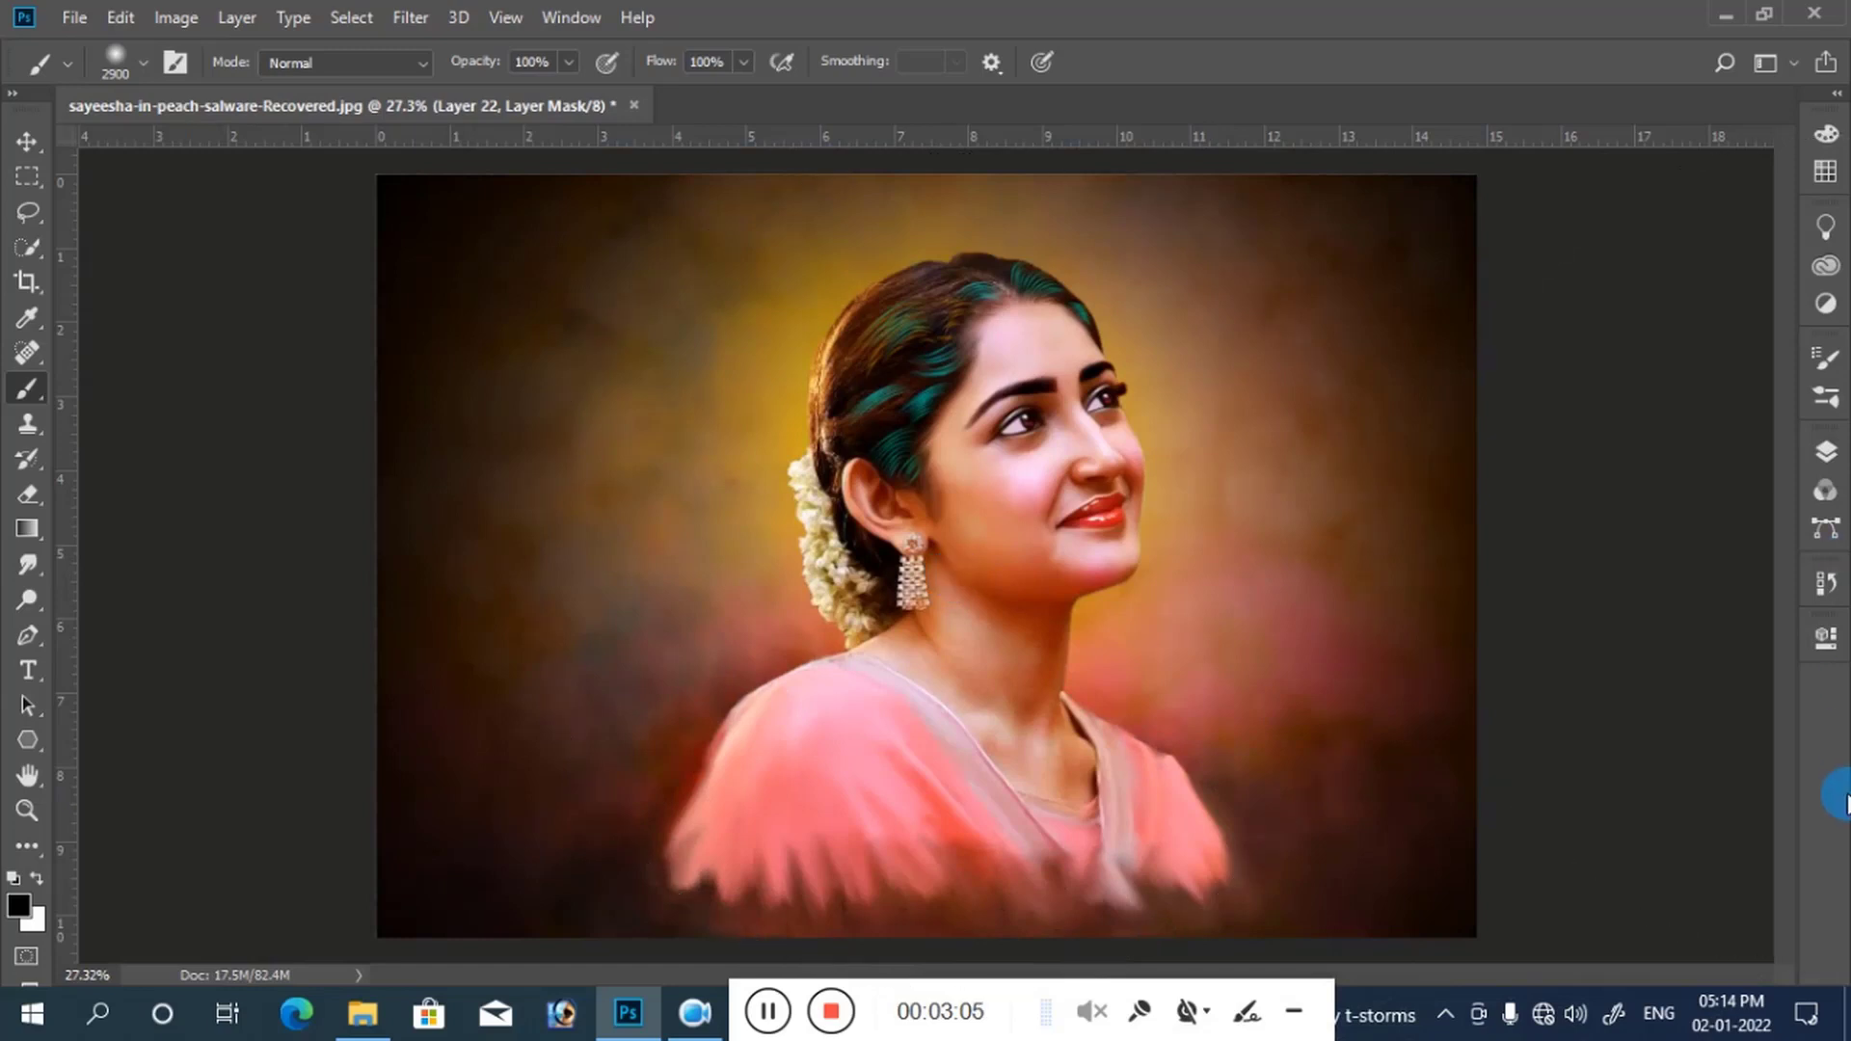
Step: Fit the image on screen and clear the brushed area from Layer 22's mask so solid black covers the background
{"action": "key", "text": "z"}
{"action": "right_click", "coordinate": [1292, 540]}
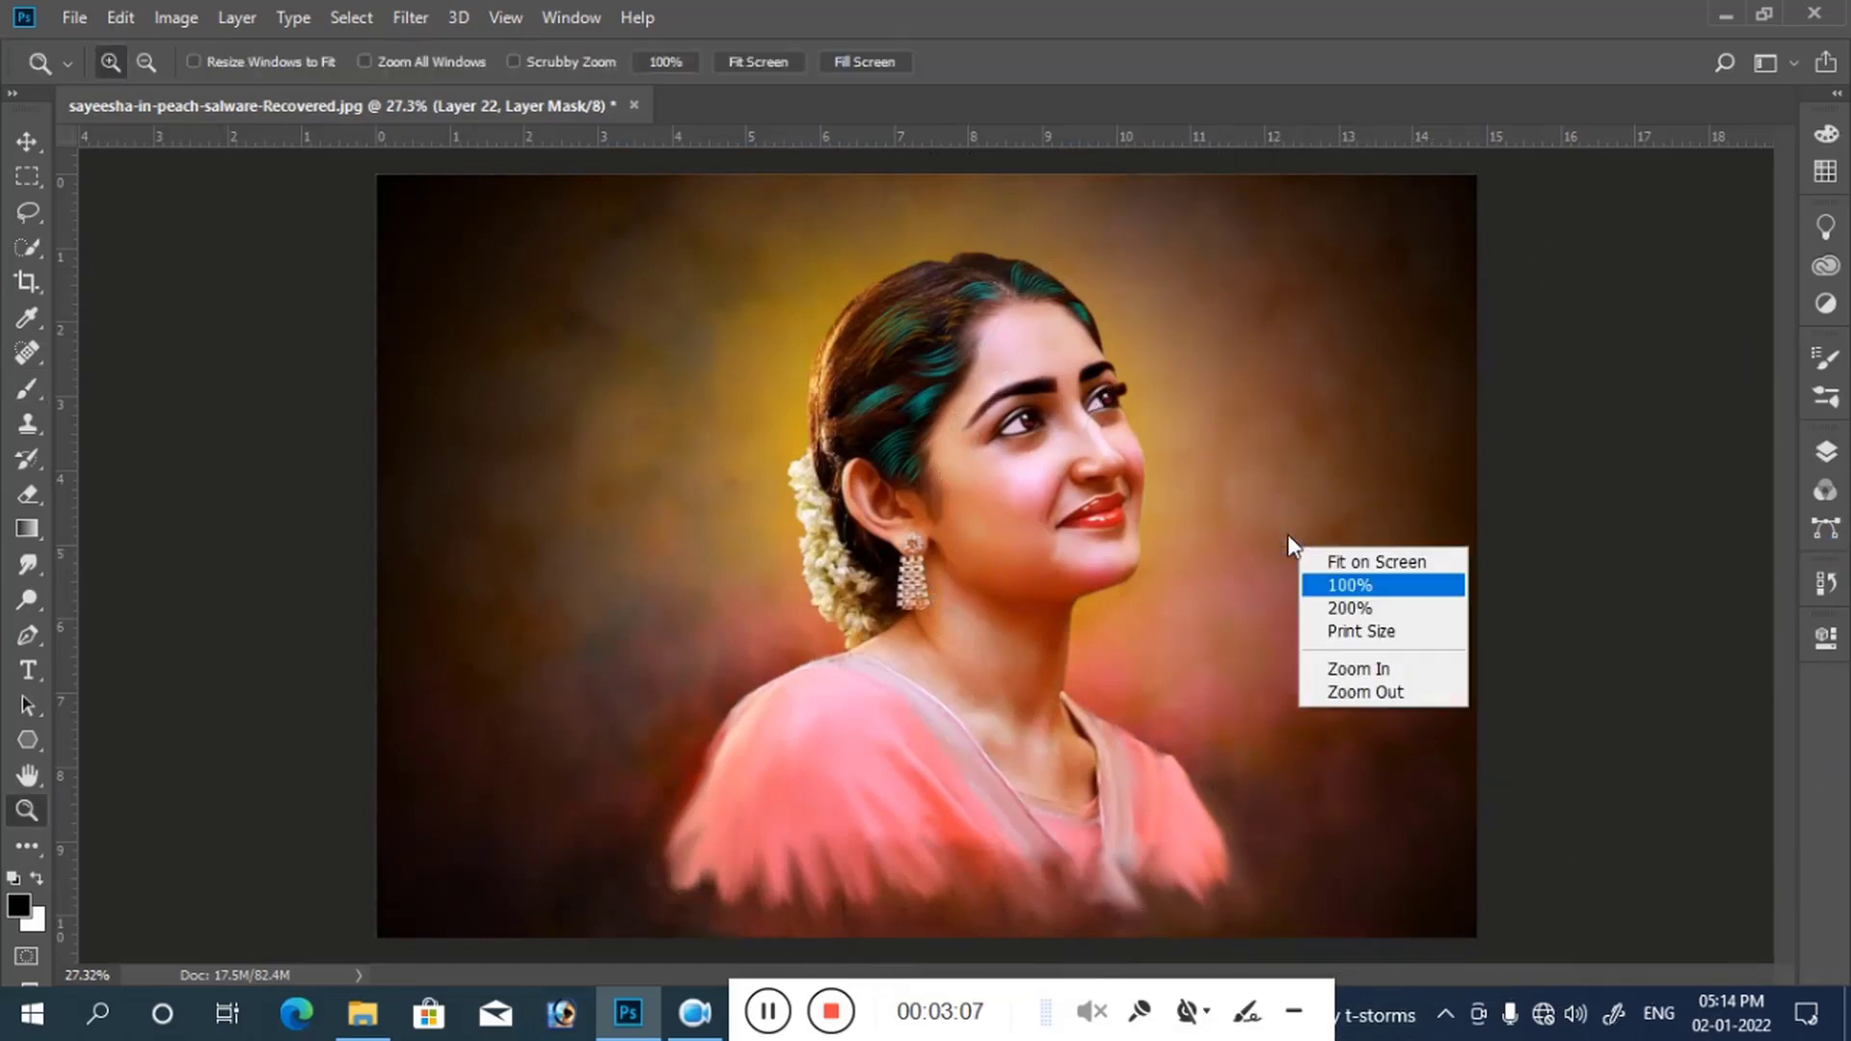
{"action": "left_click", "coordinate": [1328, 567]}
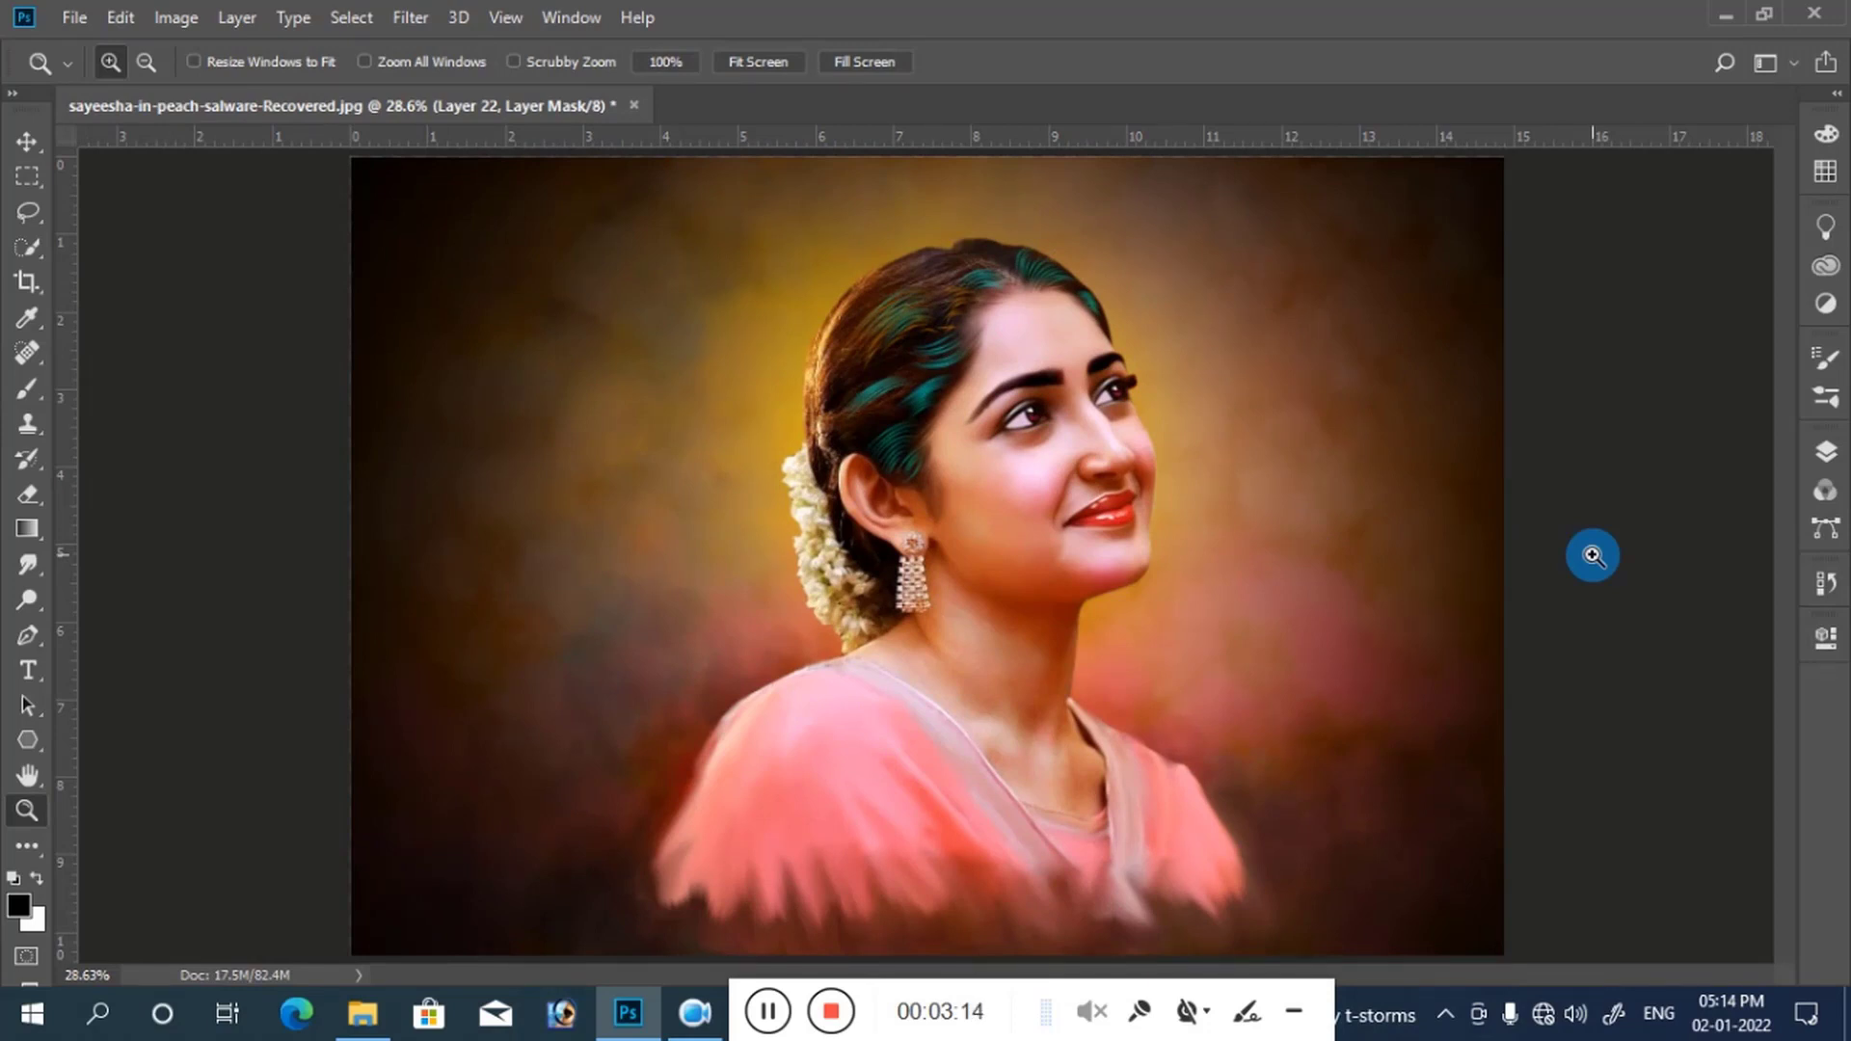
{"action": "key", "text": "alt+BackSpace"}
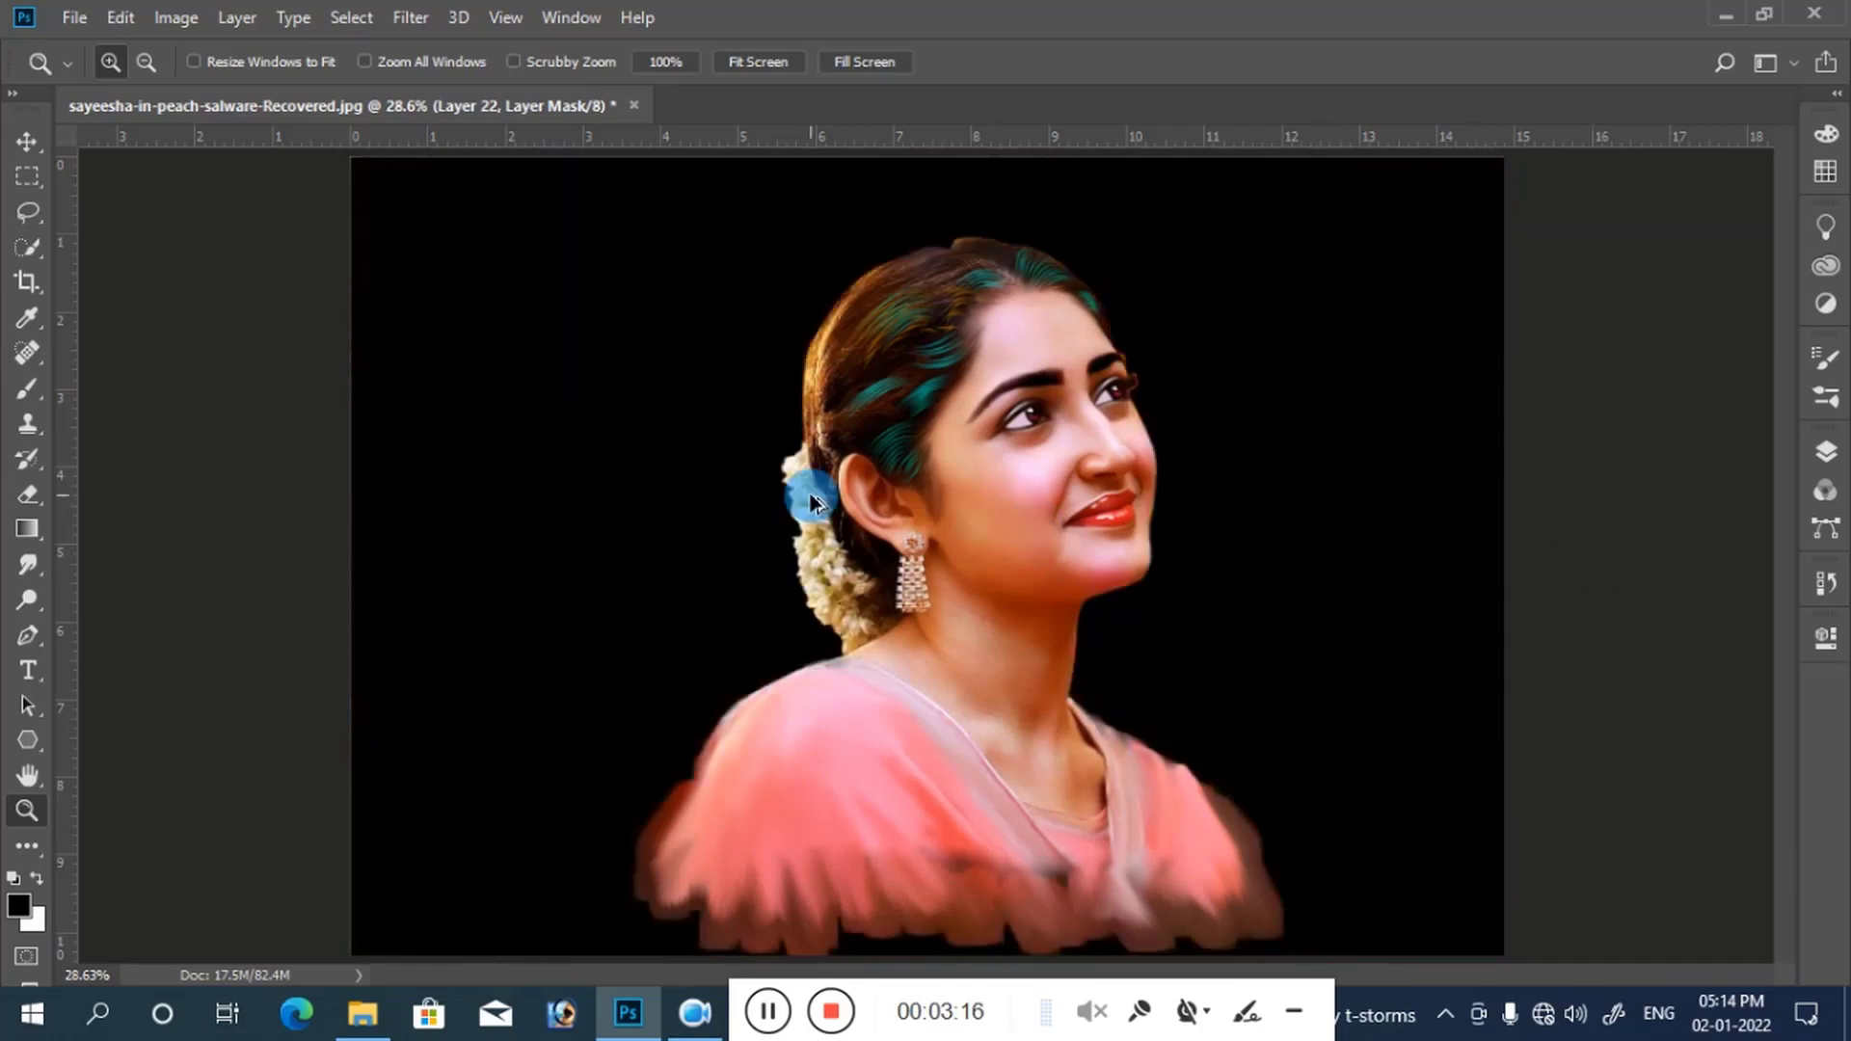
Step: Reduce the brush to 2600 px, dab black three times on the centre of Layer 22's mask, and fit the image on screen
{"action": "key", "text": "b"}
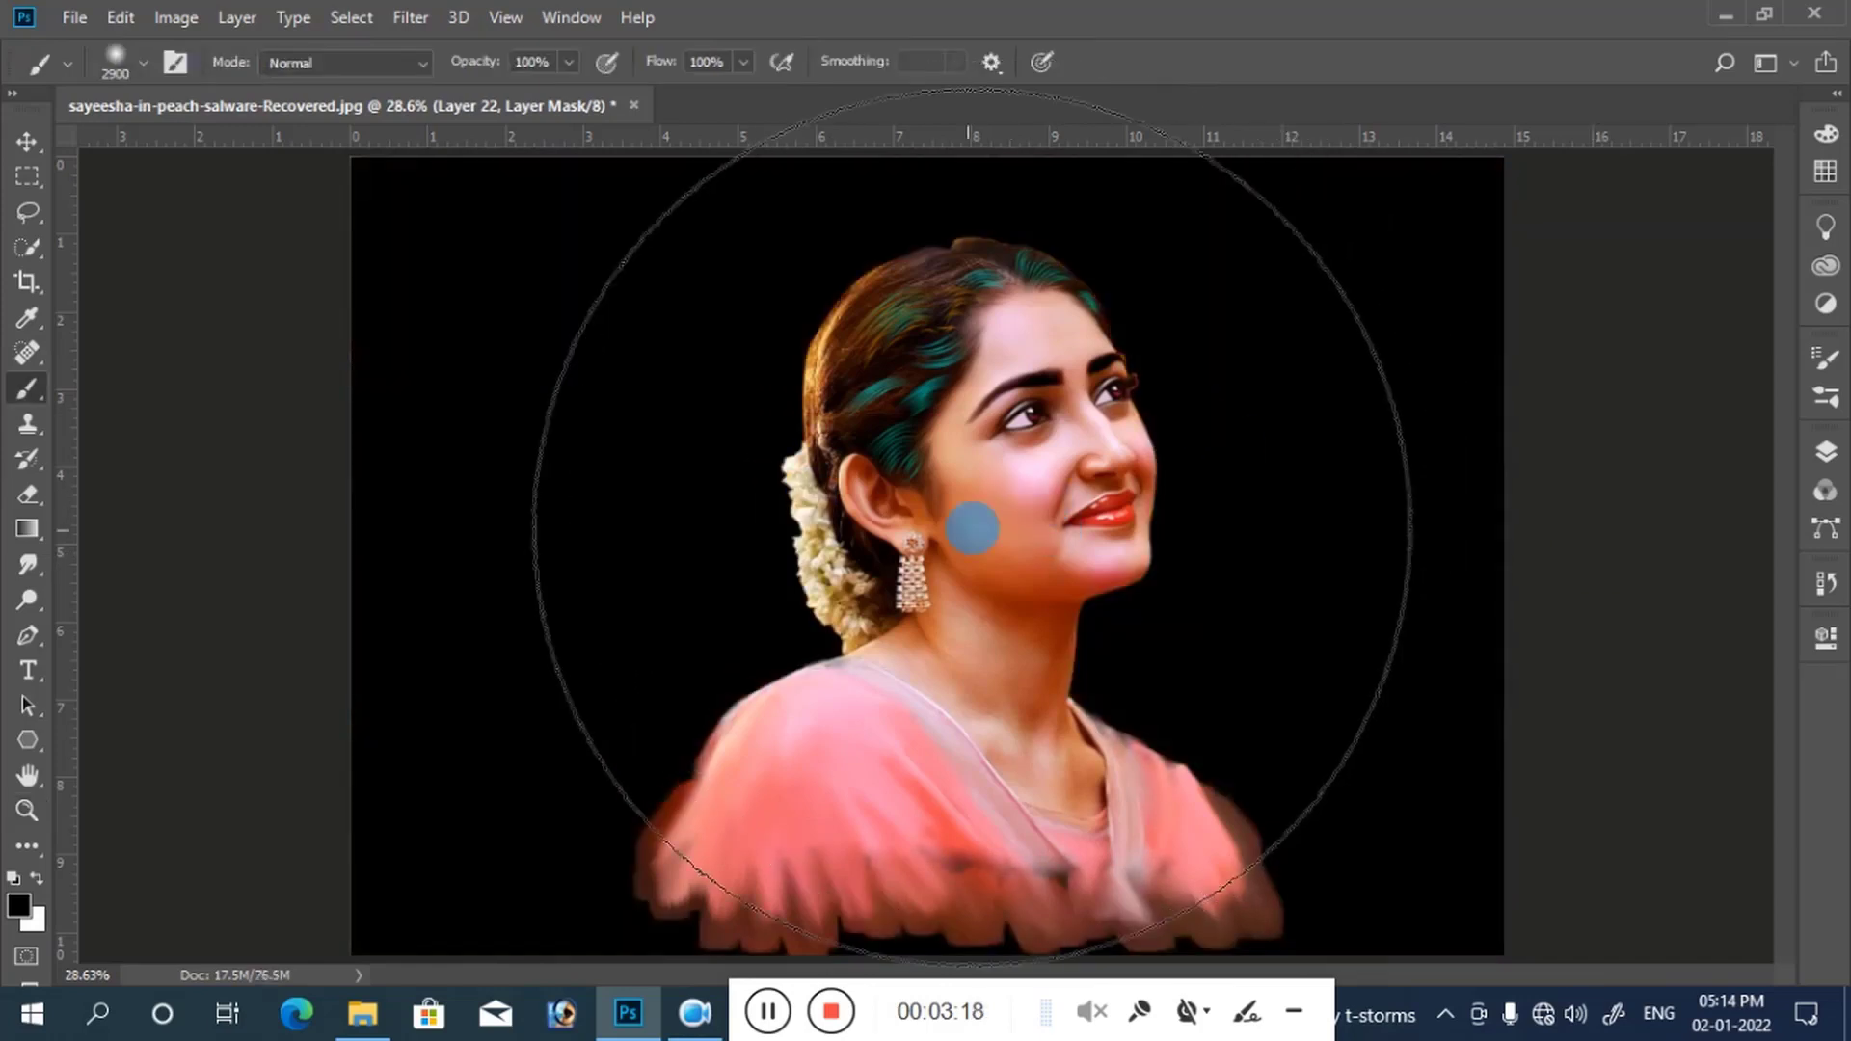
{"action": "key", "text": "bracketleft"}
{"action": "key", "text": "bracketleft"}
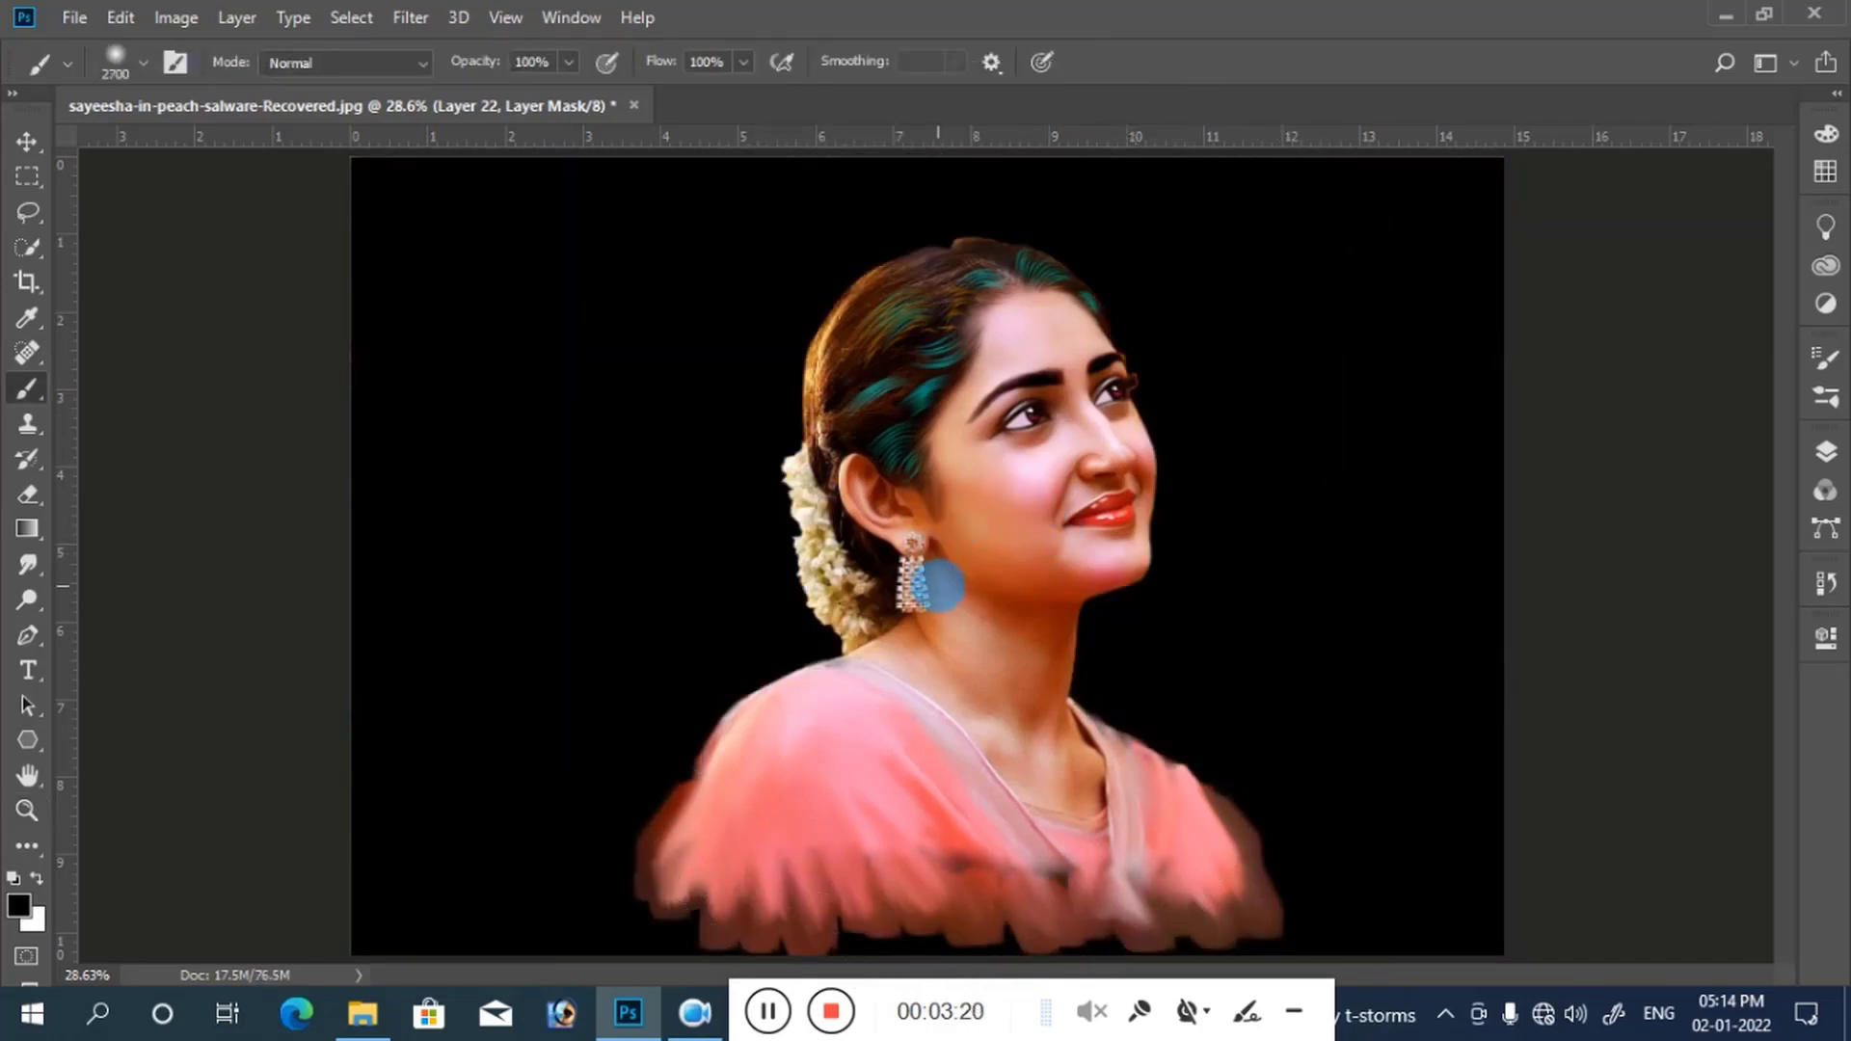
{"action": "left_click", "coordinate": [937, 585]}
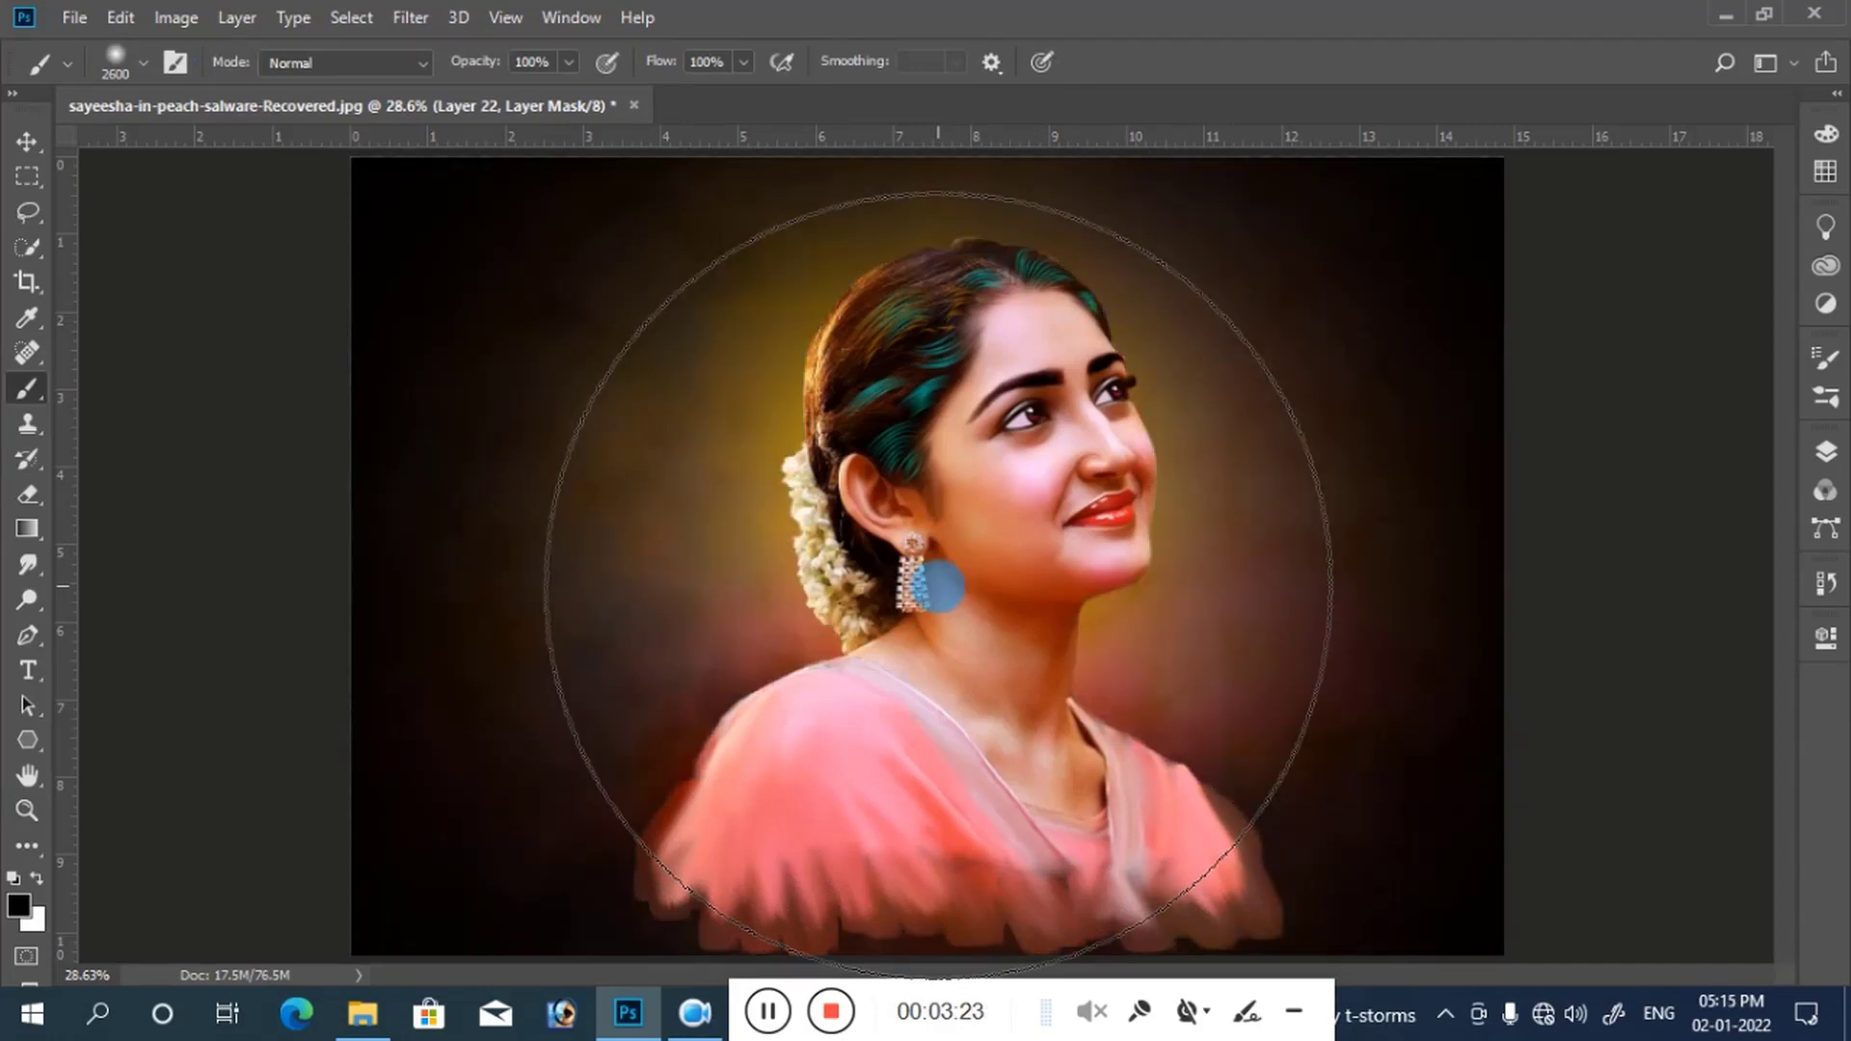
{"action": "left_click", "coordinate": [937, 585]}
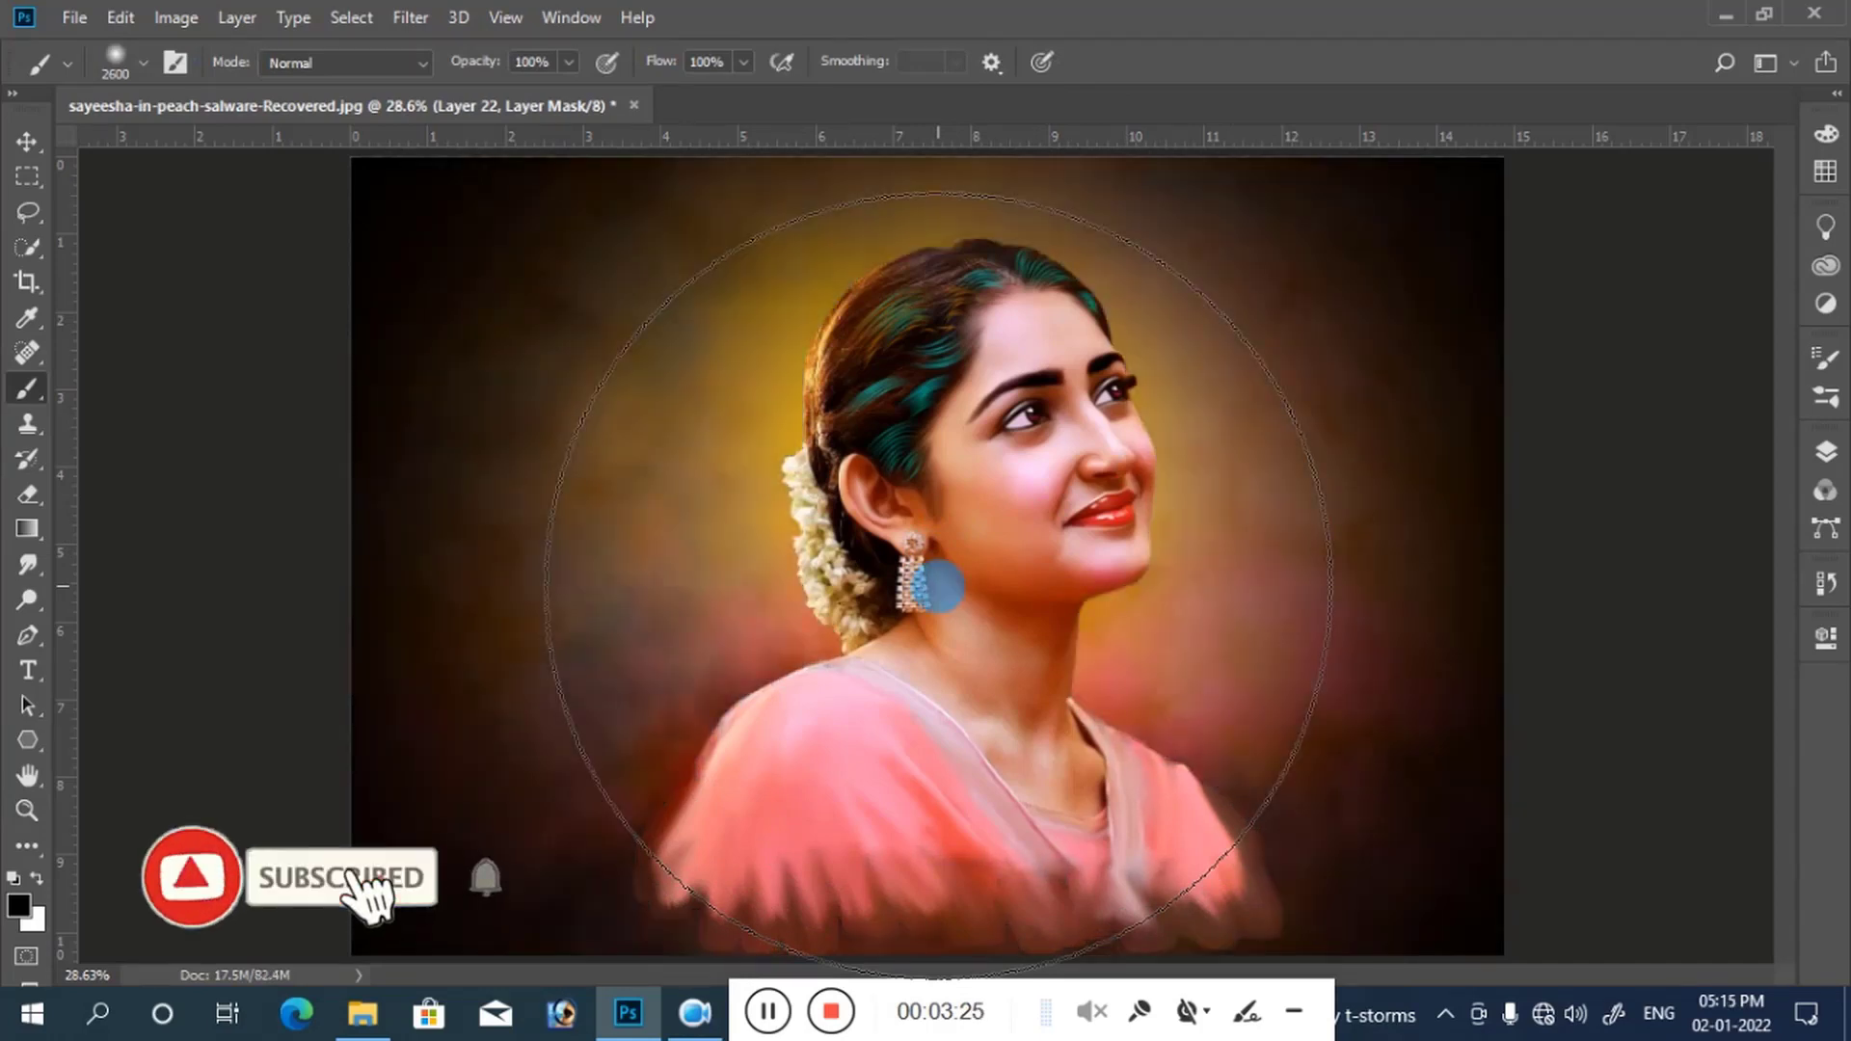
{"action": "left_click", "coordinate": [940, 588]}
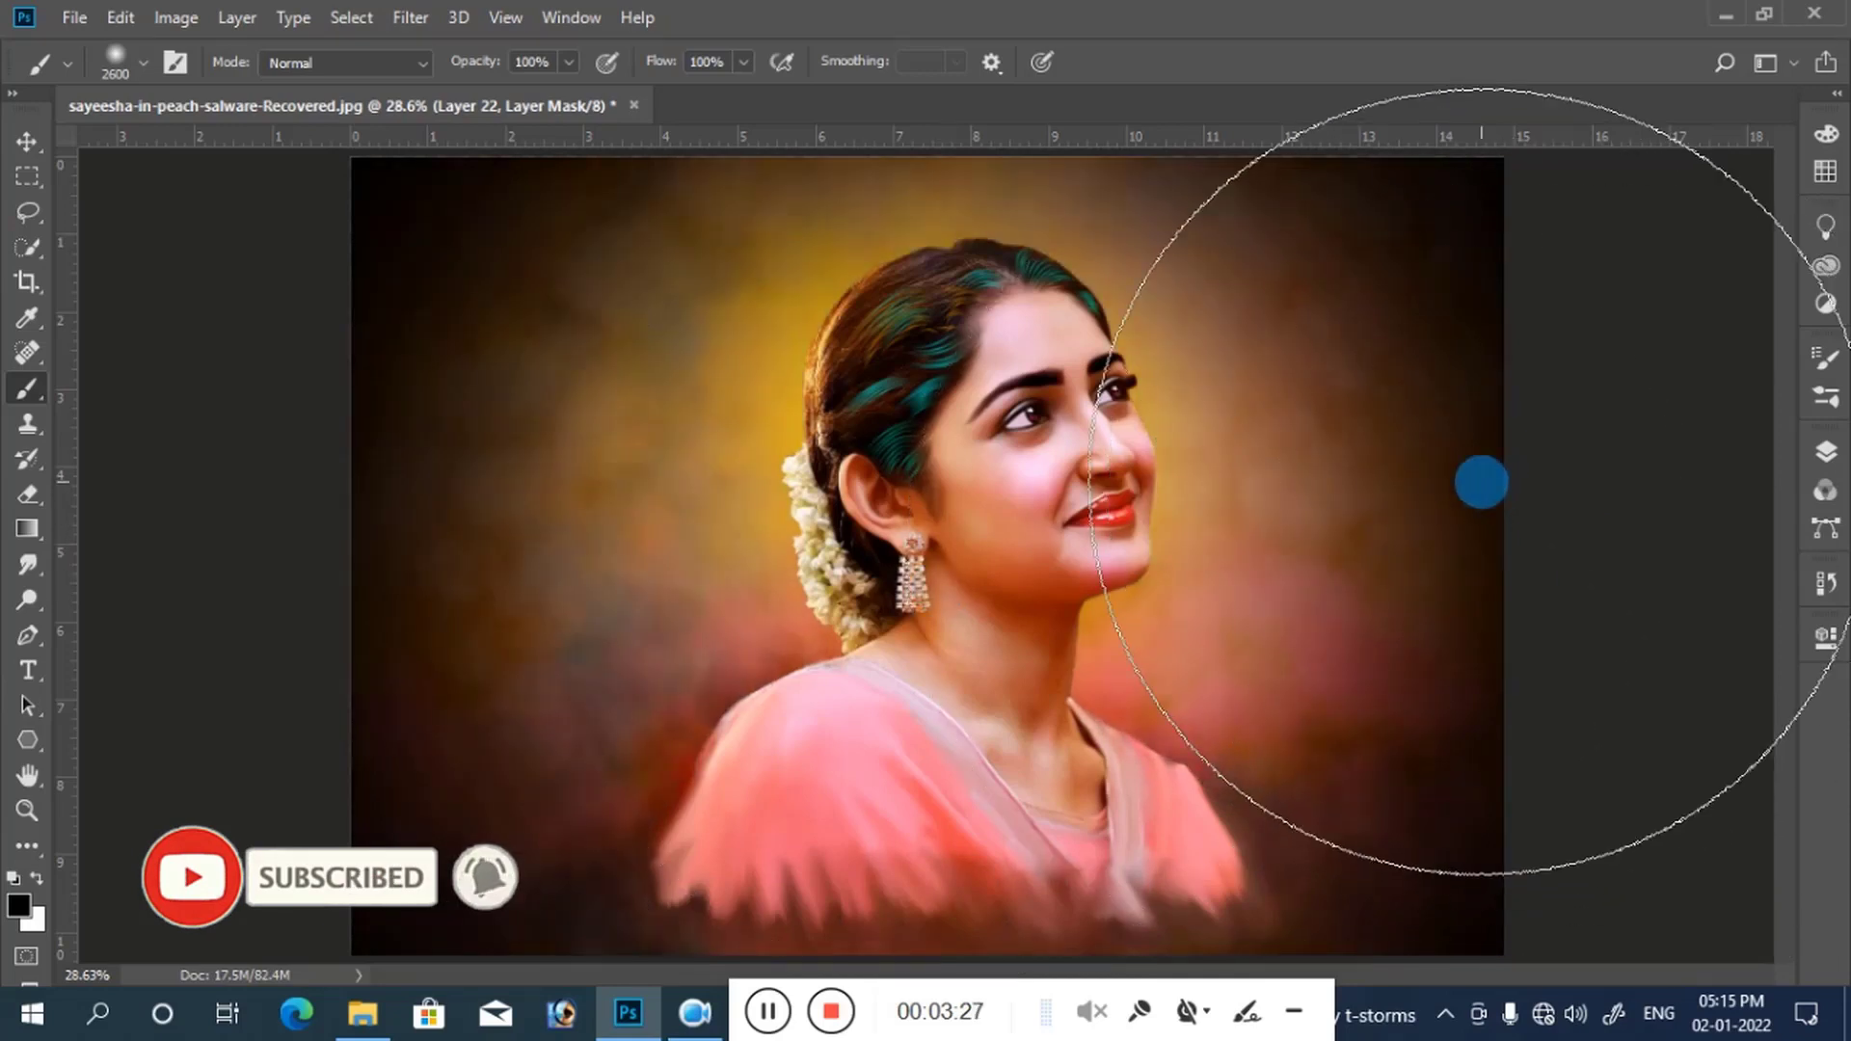
{"action": "key", "text": "z"}
{"action": "right_click", "coordinate": [1415, 480]}
{"action": "left_click", "coordinate": [1591, 578]}
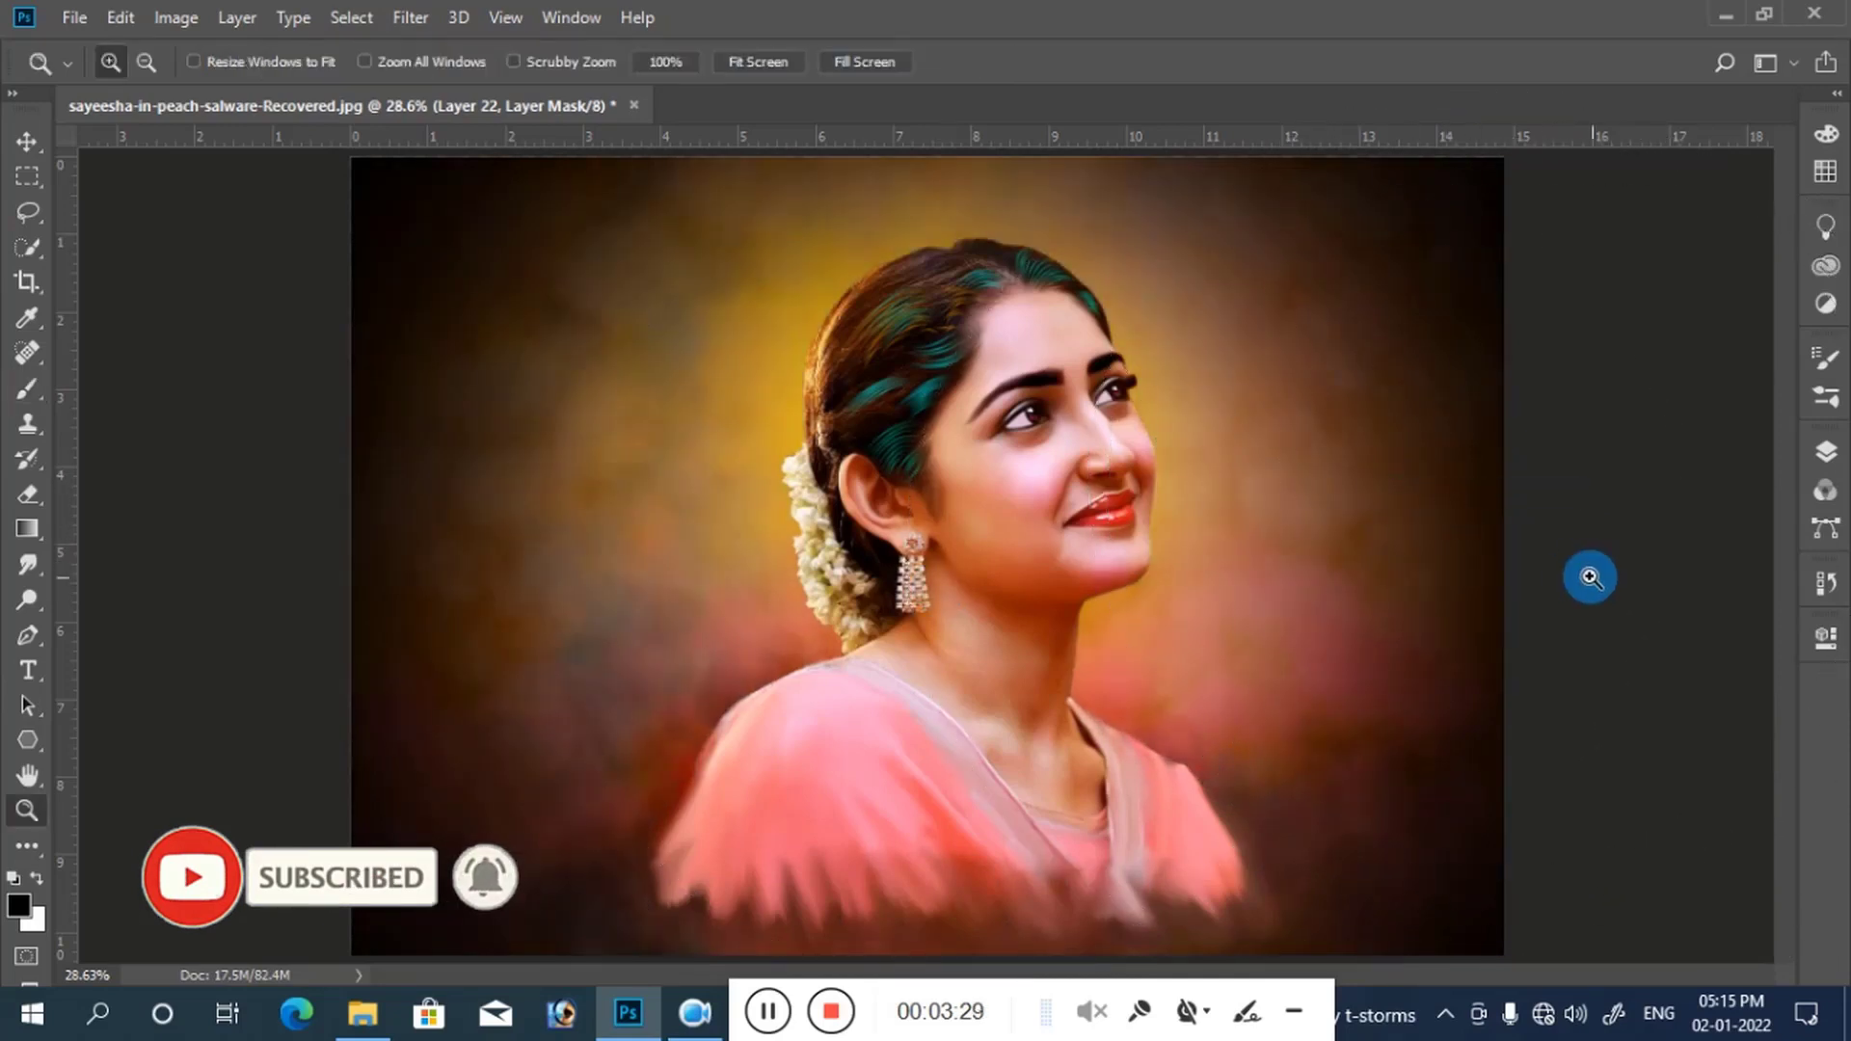
Step: Lower Layer 22's opacity to 89% to soften the black vignette
{"action": "left_click", "coordinate": [1824, 452]}
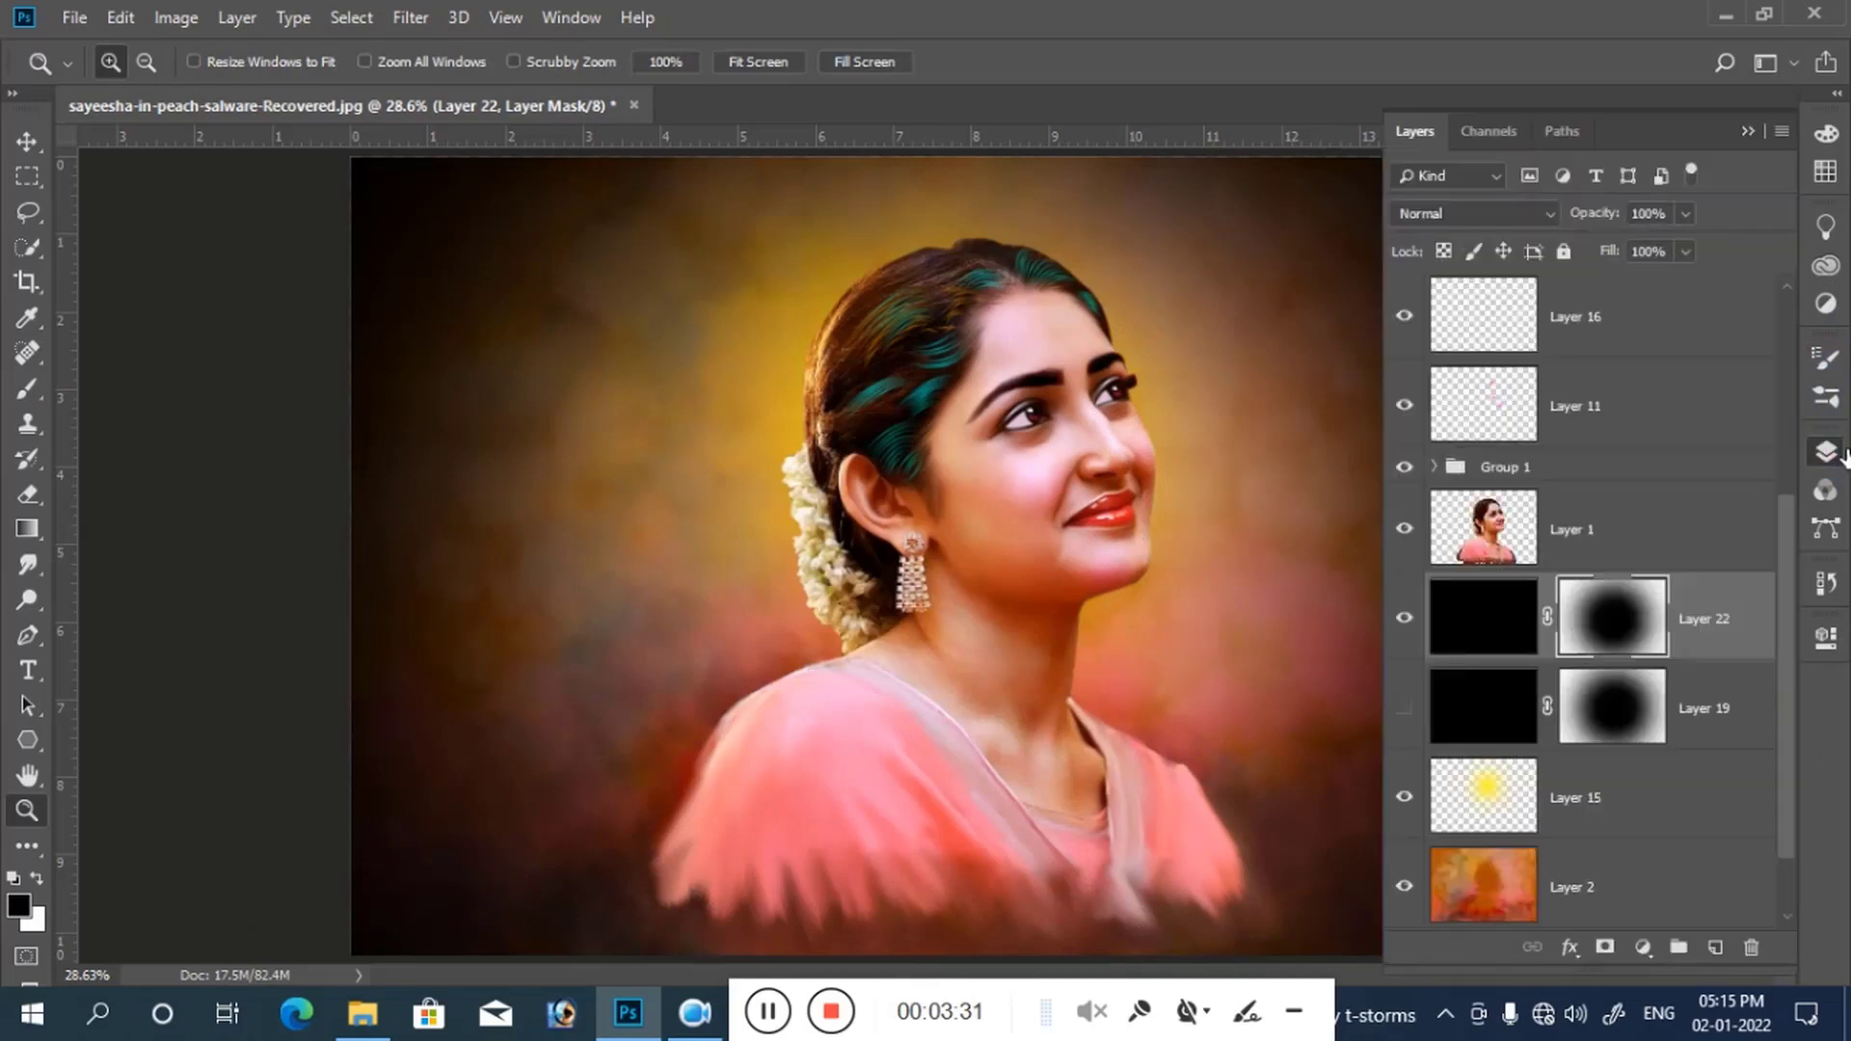
{"action": "left_click_drag", "start_coordinate": [1596, 228], "coordinate": [1586, 220]}
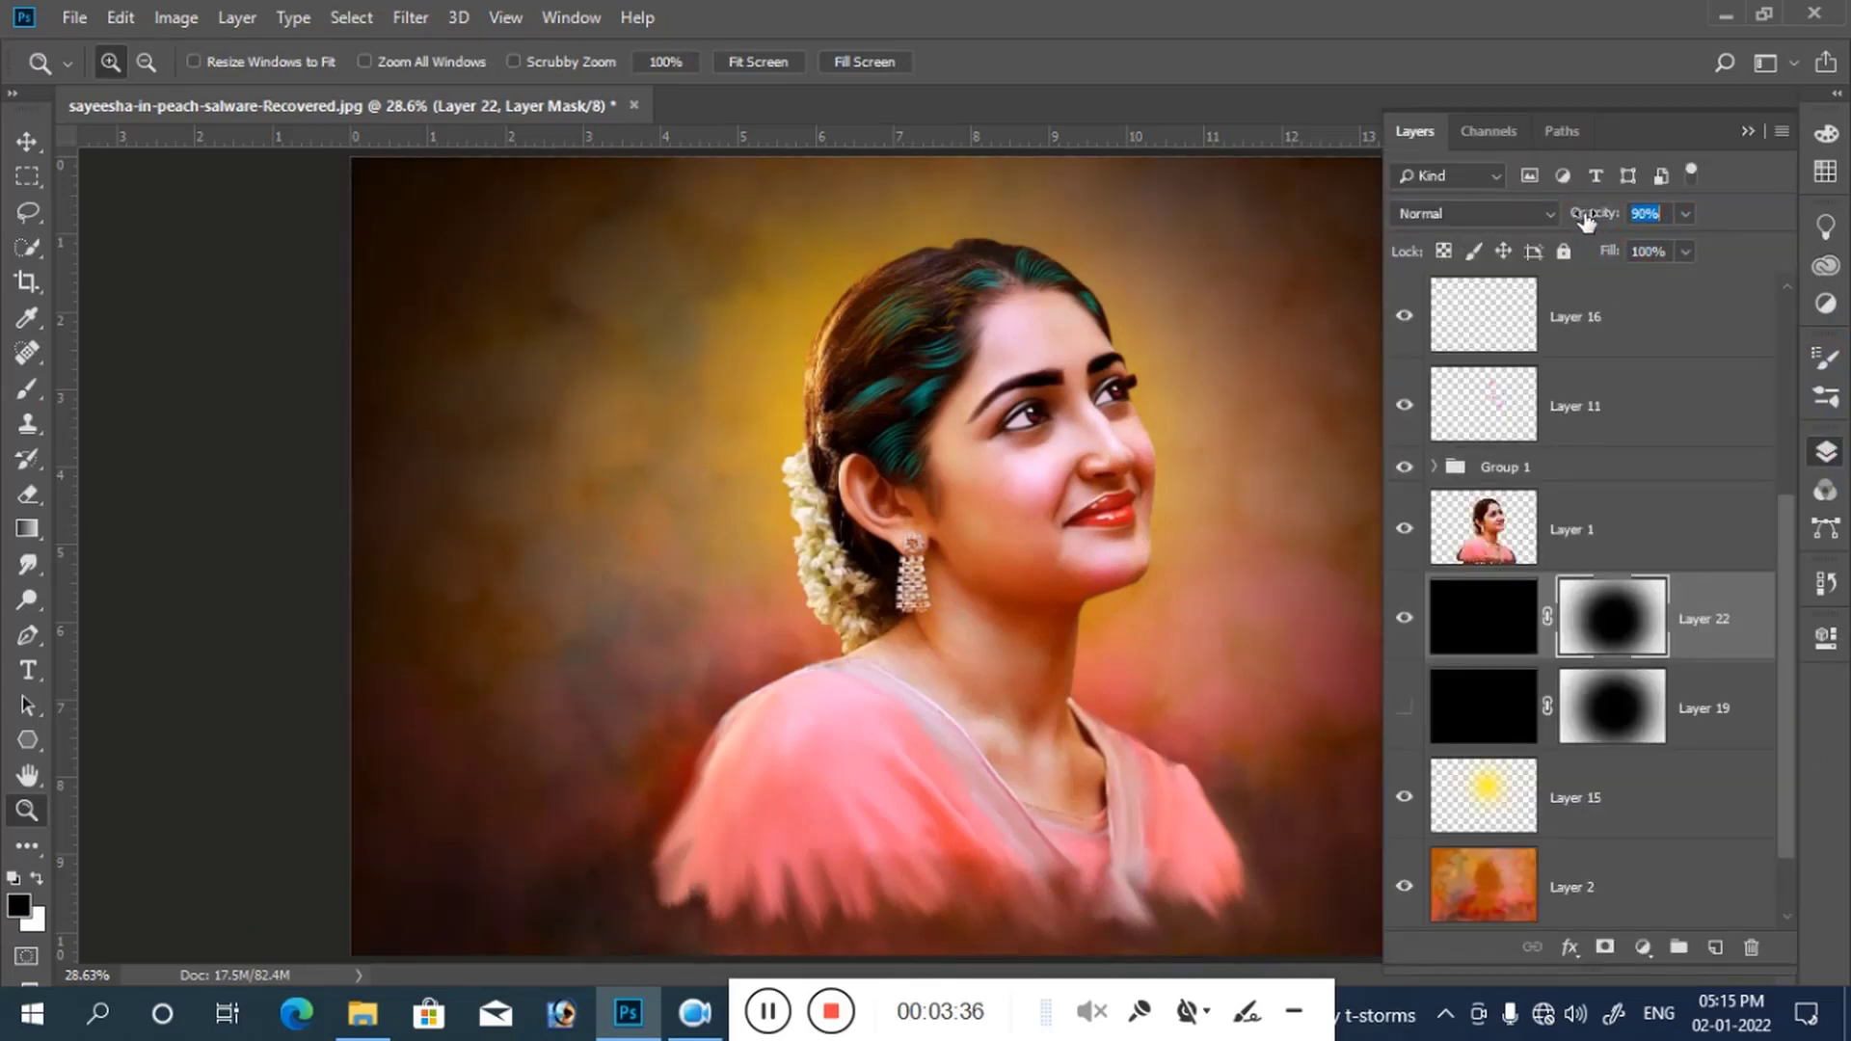
{"action": "mouse_move", "coordinate": [1590, 221]}
{"action": "left_mouse_down"}
{"action": "mouse_move", "coordinate": [1547, 224]}
{"action": "mouse_move", "coordinate": [1597, 230]}
{"action": "left_mouse_up"}
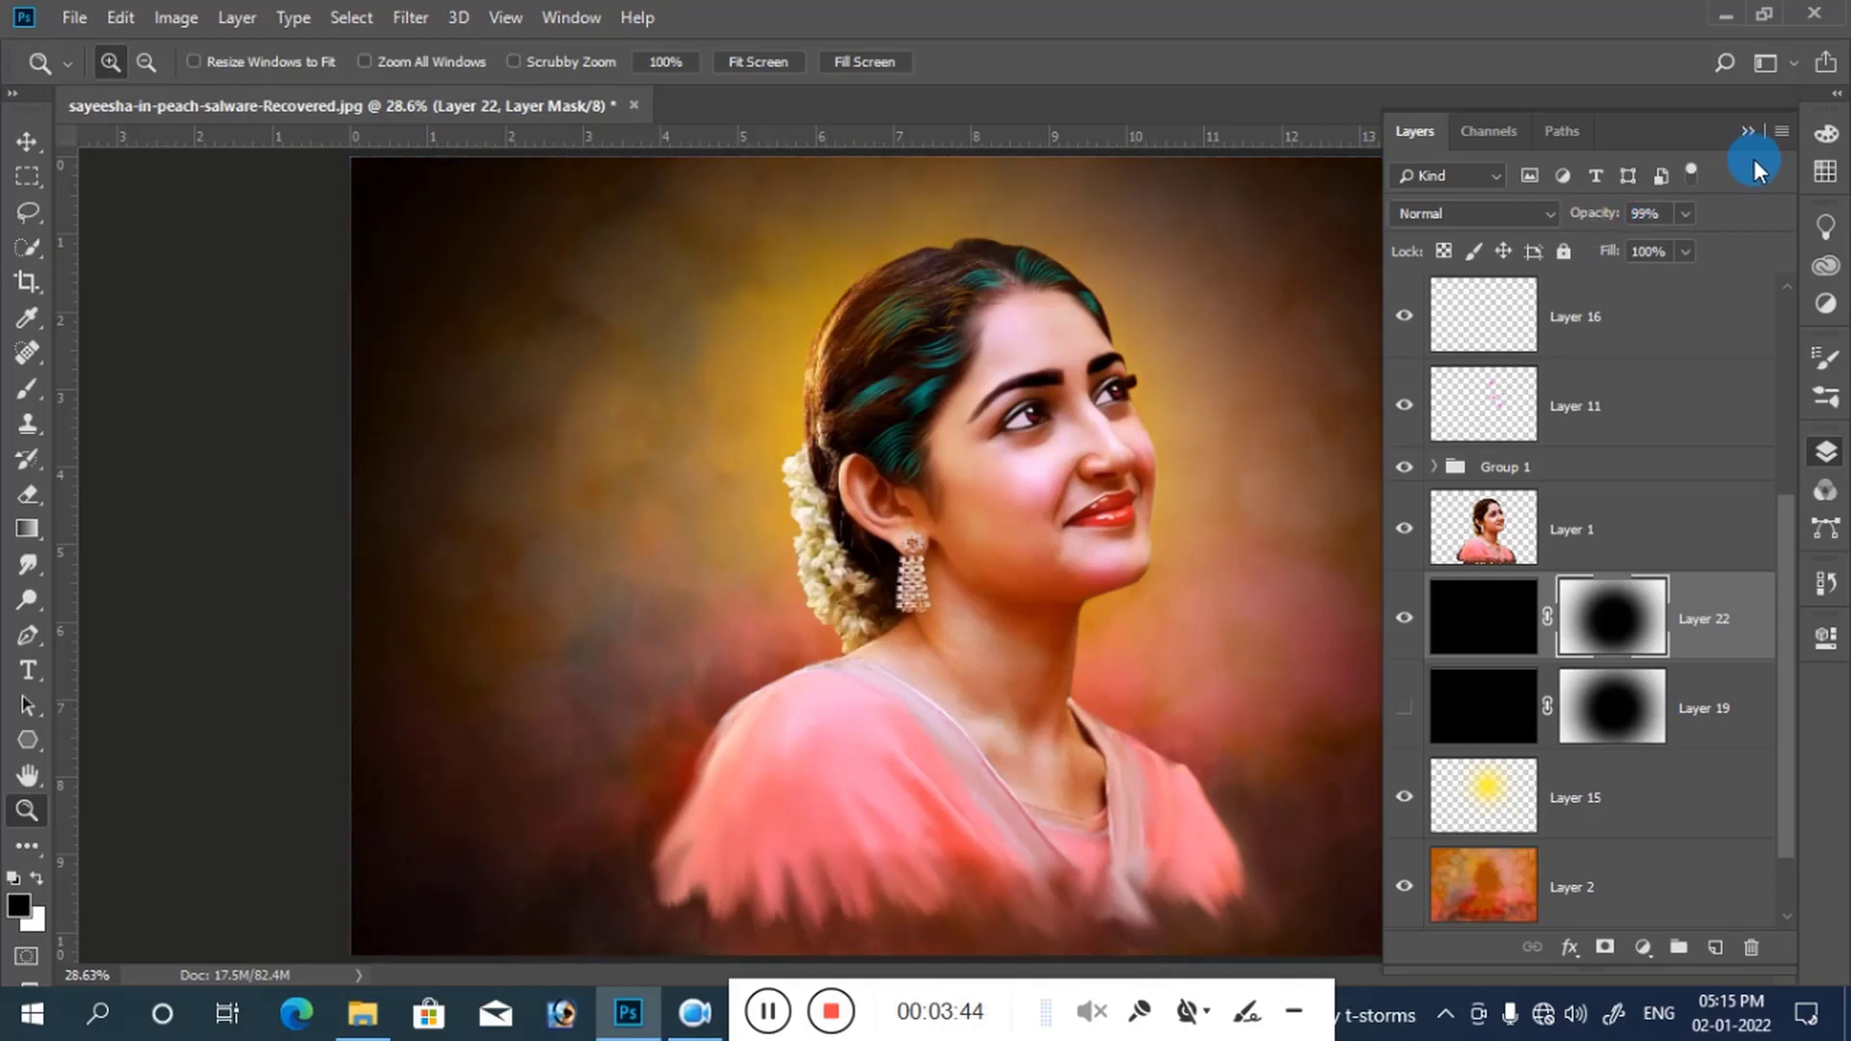
{"action": "left_click_drag", "start_coordinate": [1606, 224], "coordinate": [1589, 225]}
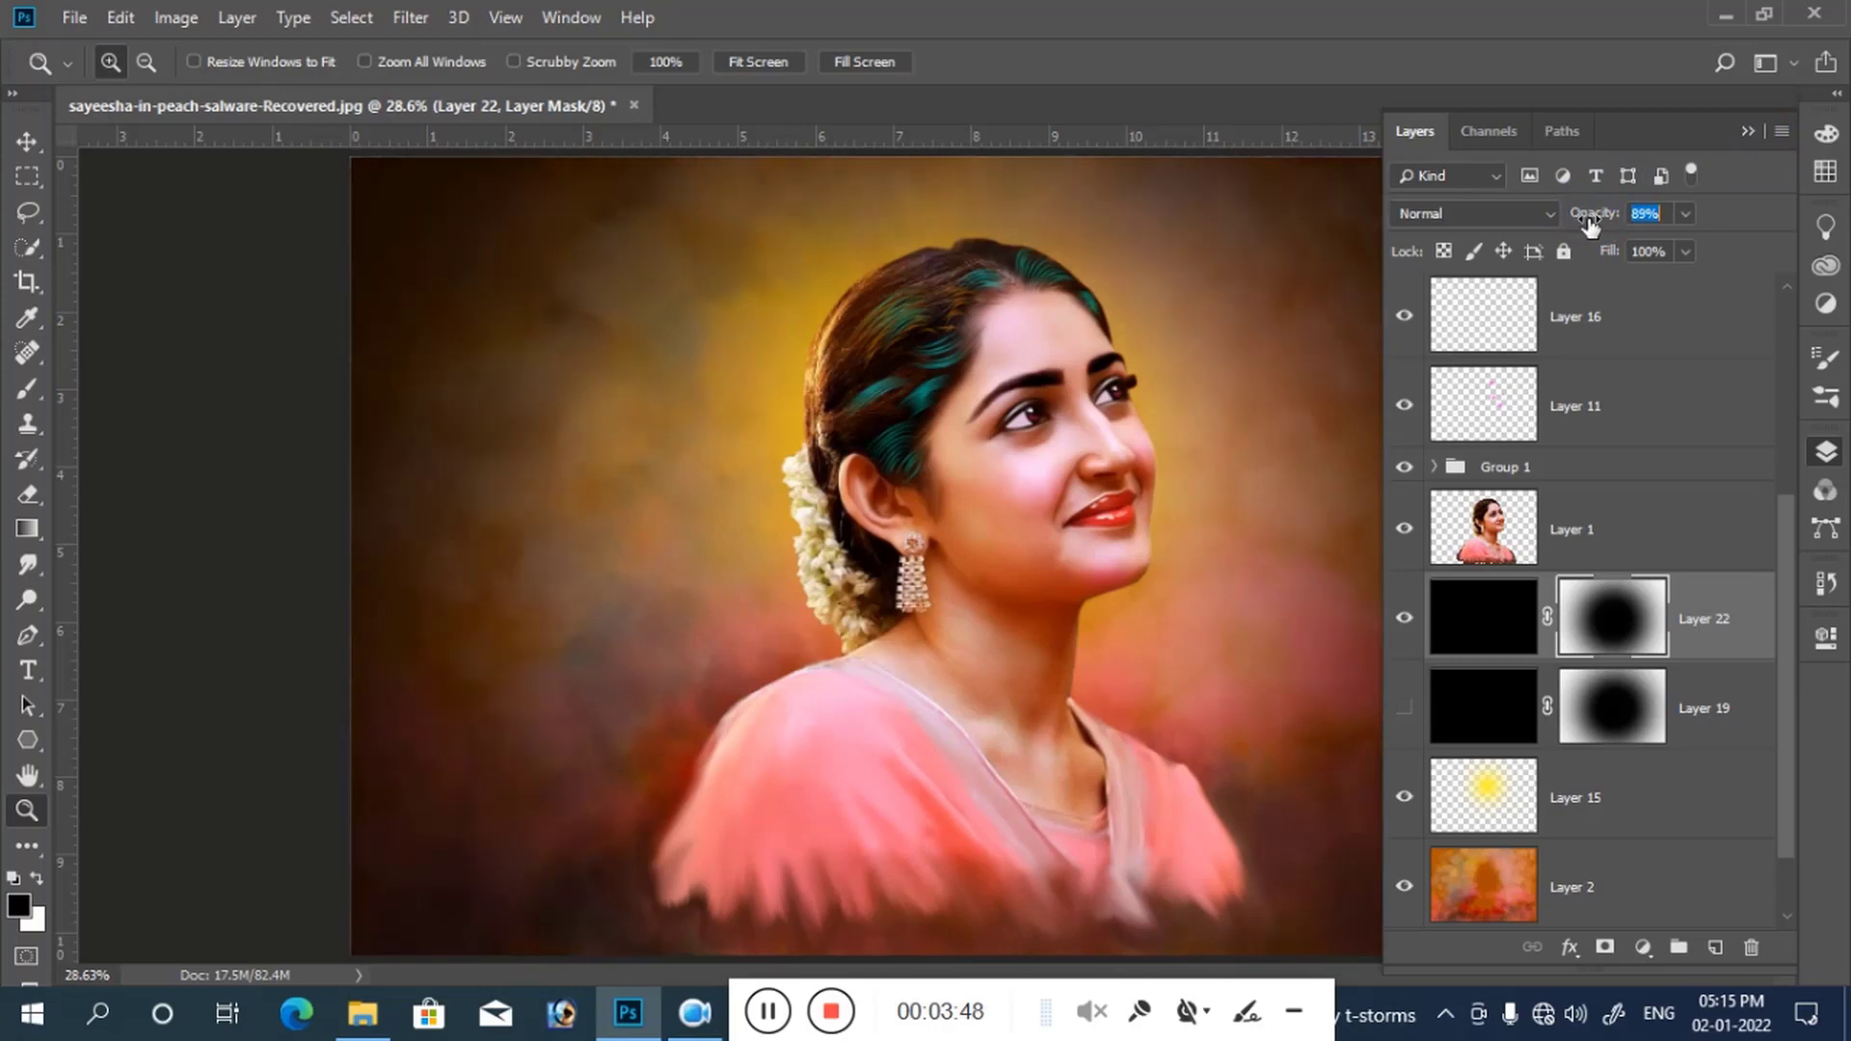
{"action": "left_click", "coordinate": [1744, 131]}
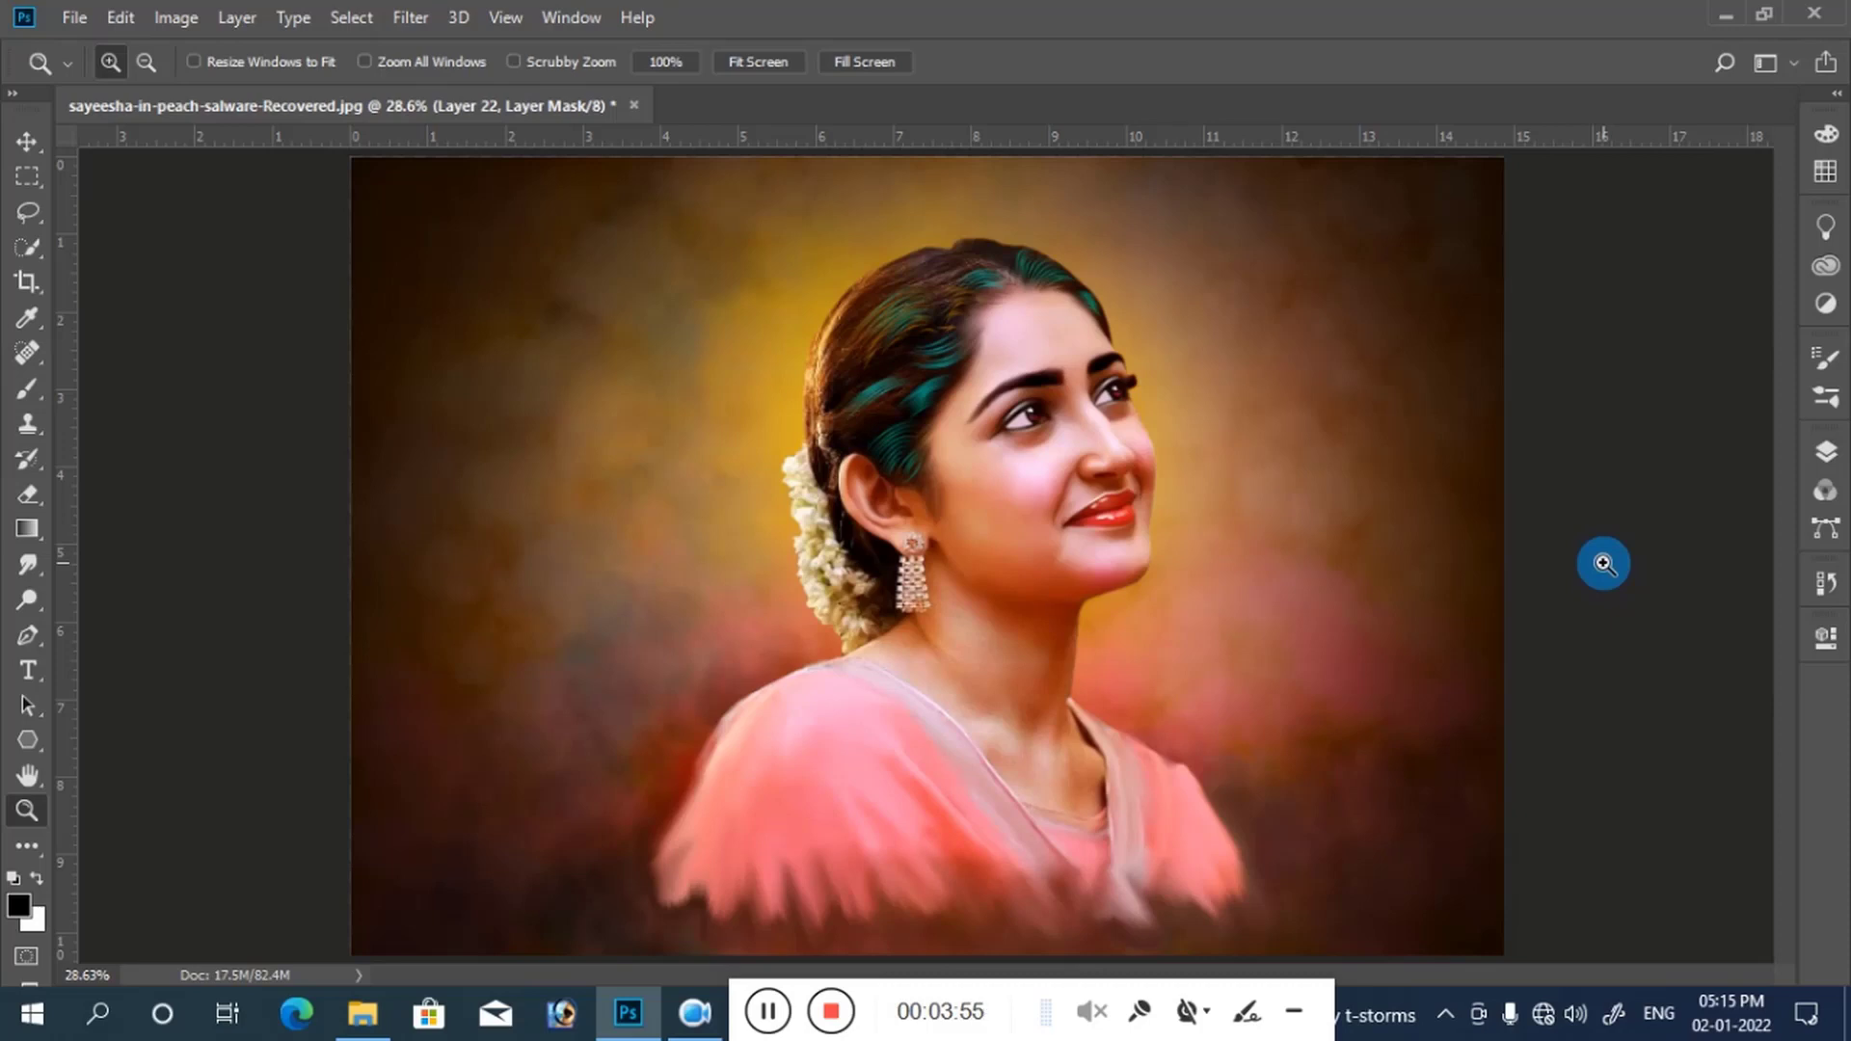
Step: Show Layer 19 and toggle Layer 22 off and back on to view both vignettes together over the background
{"action": "left_click", "coordinate": [1824, 451]}
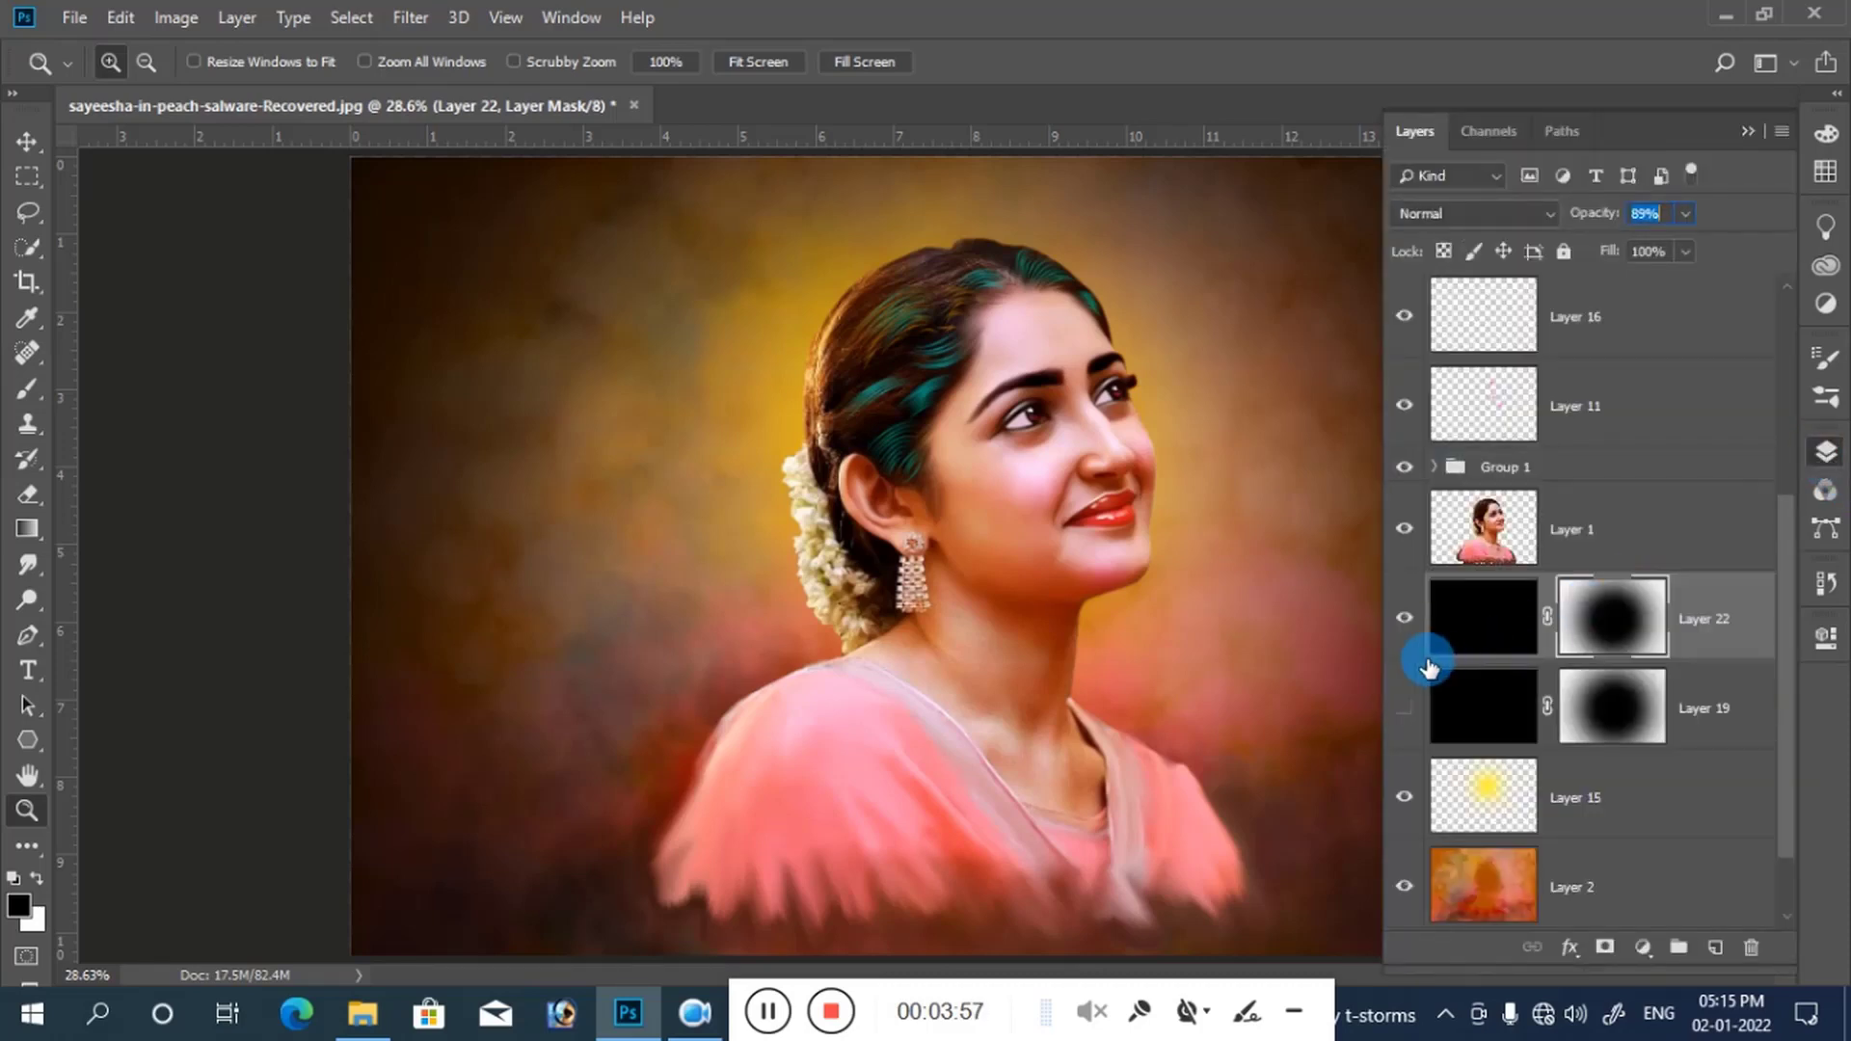
{"action": "left_click", "coordinate": [1404, 708]}
{"action": "left_click", "coordinate": [1404, 619]}
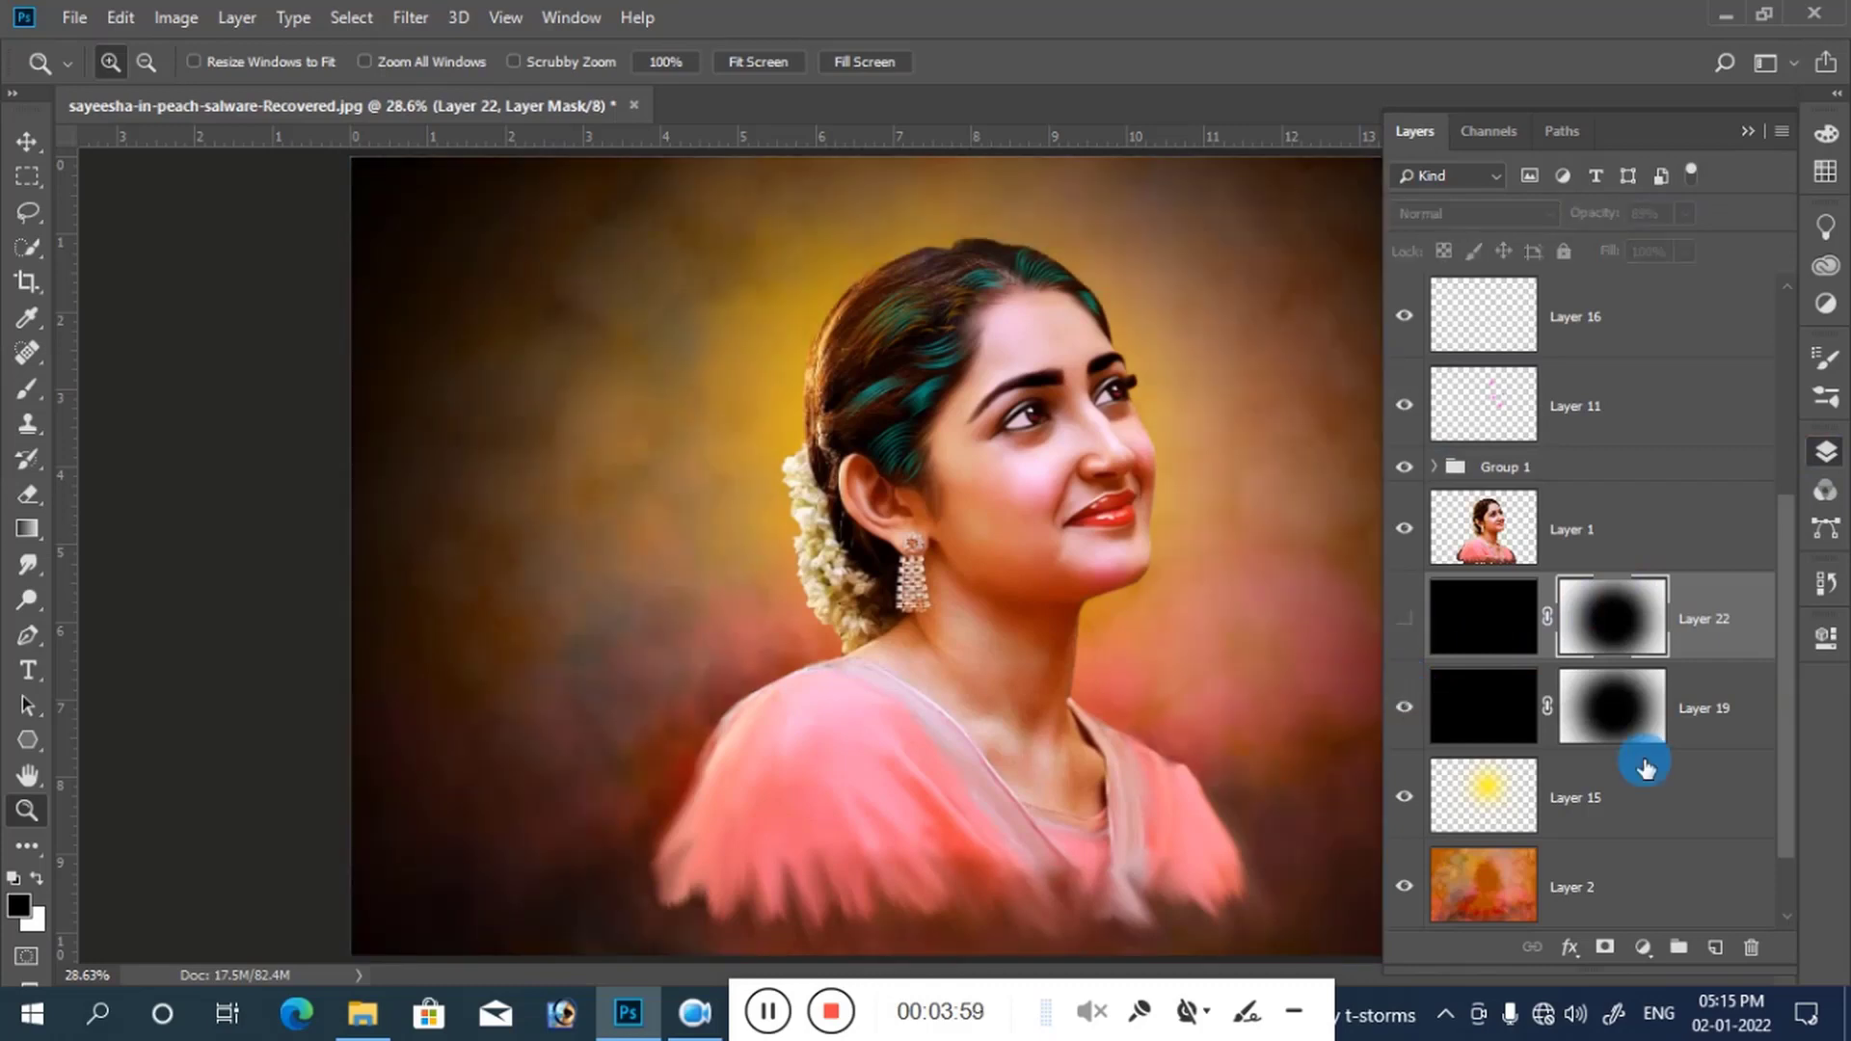
{"action": "left_click", "coordinate": [1404, 619]}
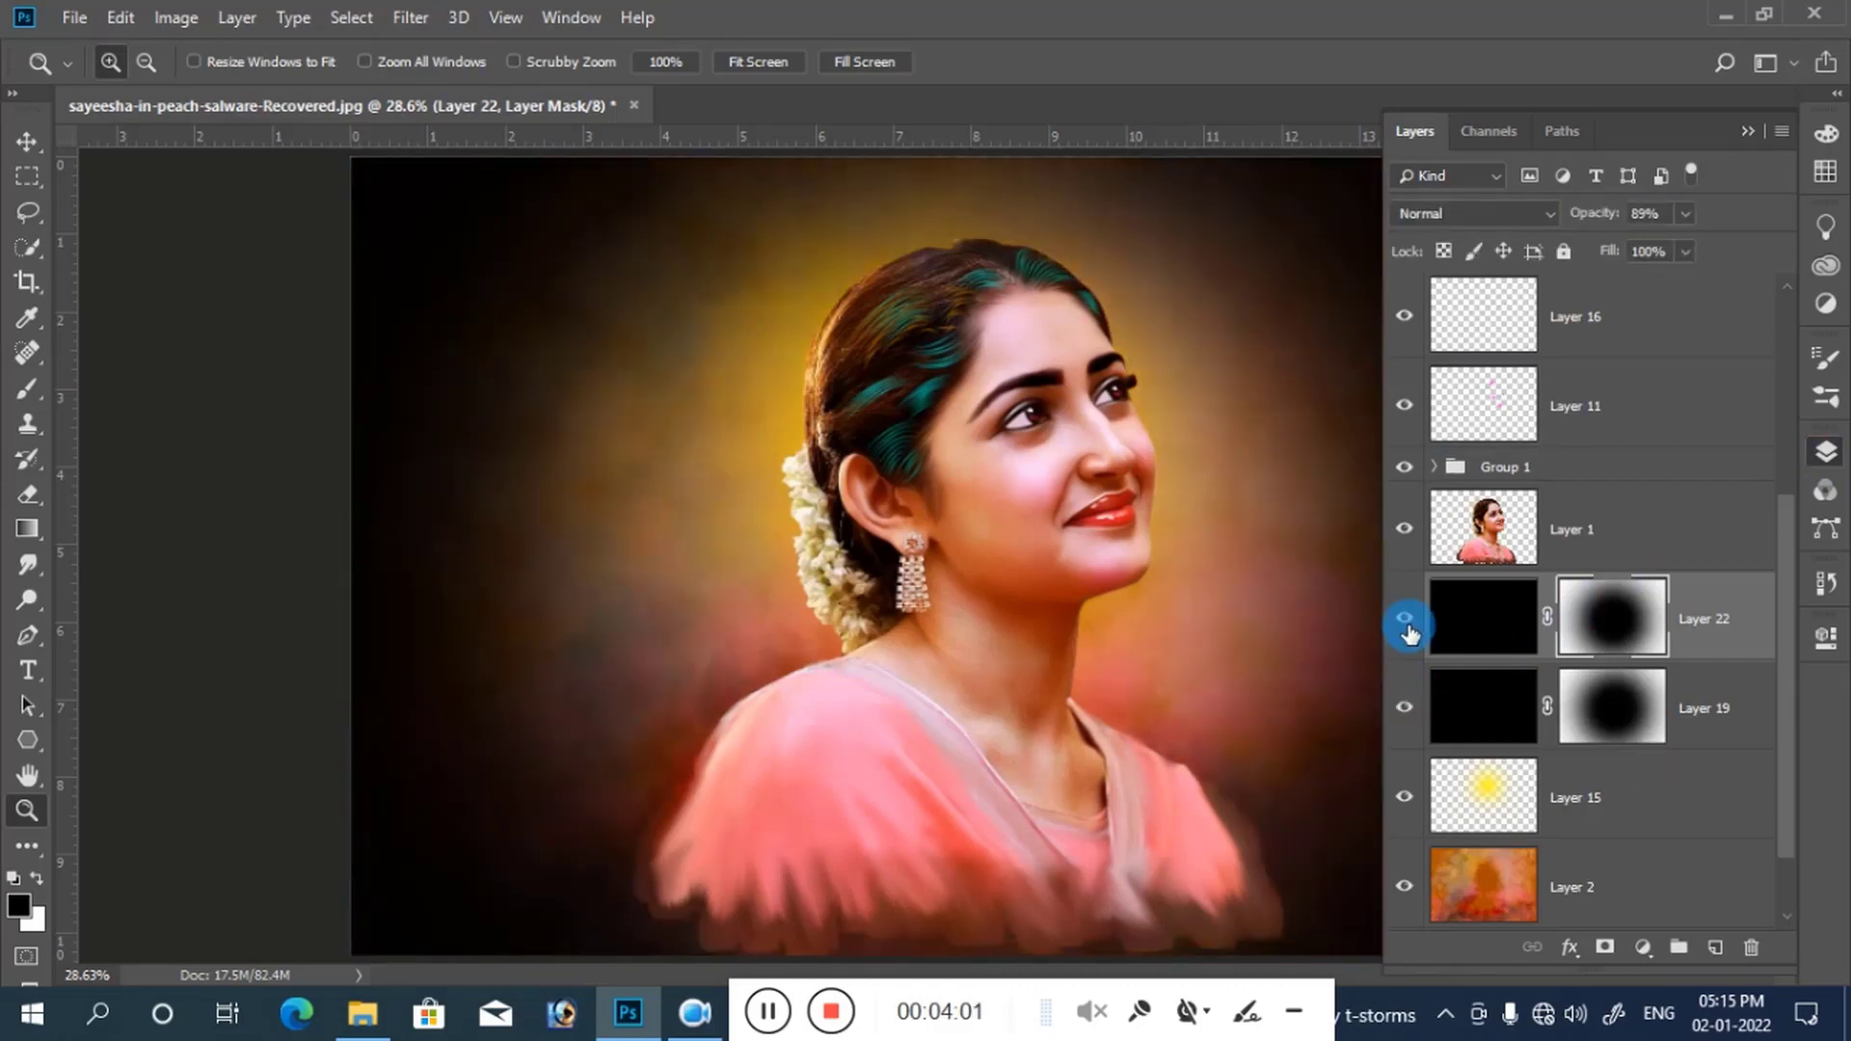
{"action": "left_click", "coordinate": [1747, 132]}
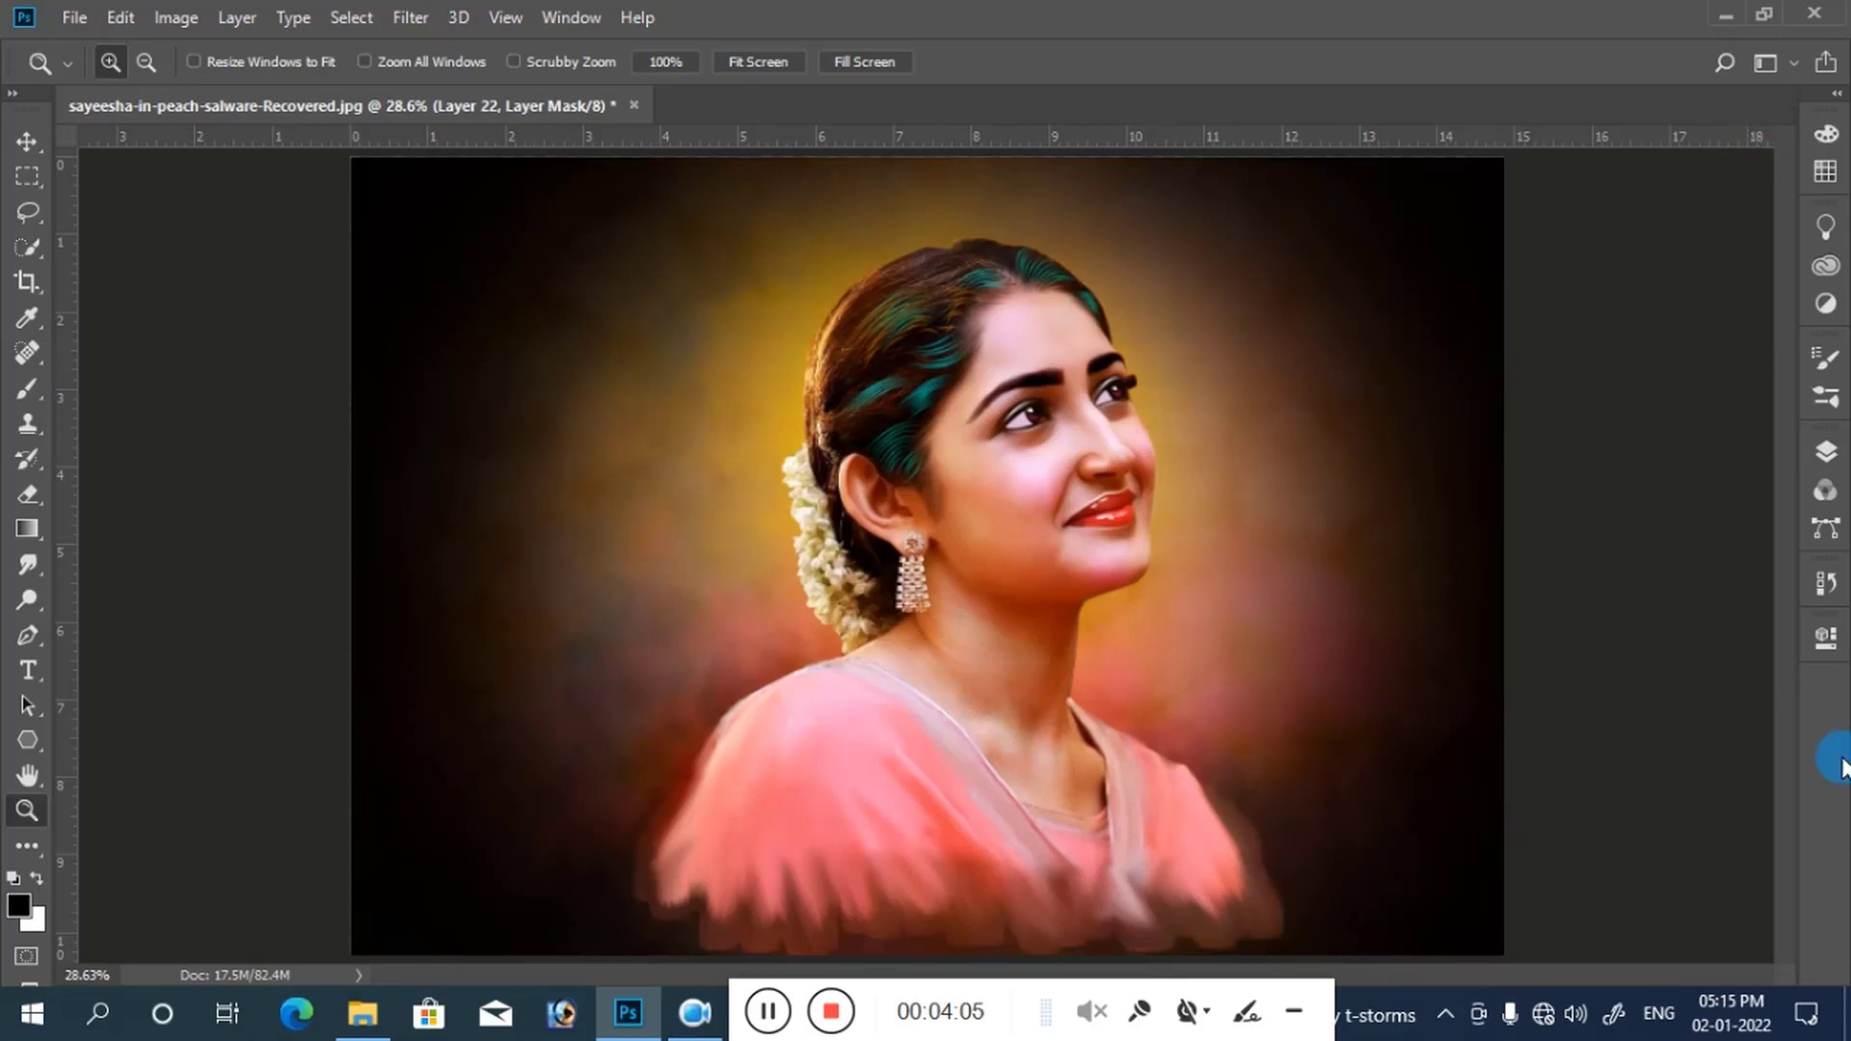
Step: Toggle Layer 19 off and on, and hide Layer 22 so only Layer 19's vignette darkens the background
{"action": "left_click", "coordinate": [1825, 451]}
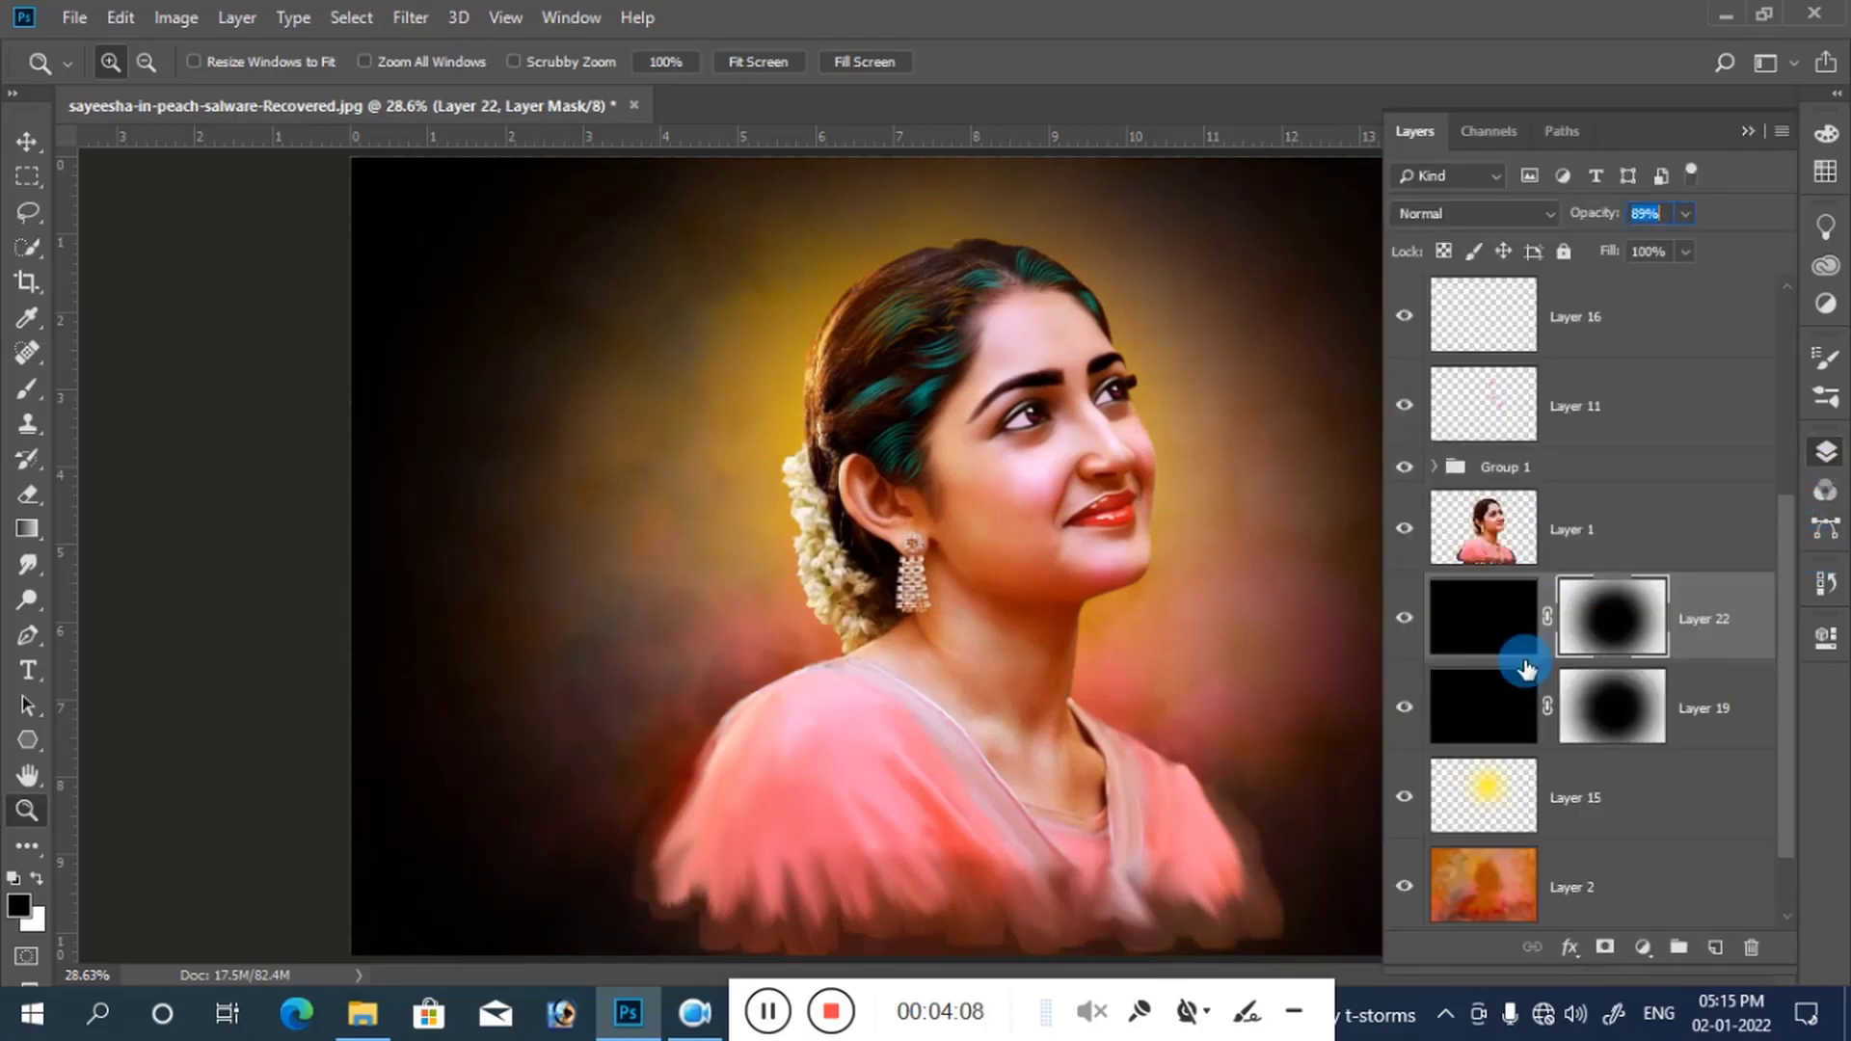
{"action": "left_click", "coordinate": [1405, 709]}
{"action": "left_click", "coordinate": [1404, 710]}
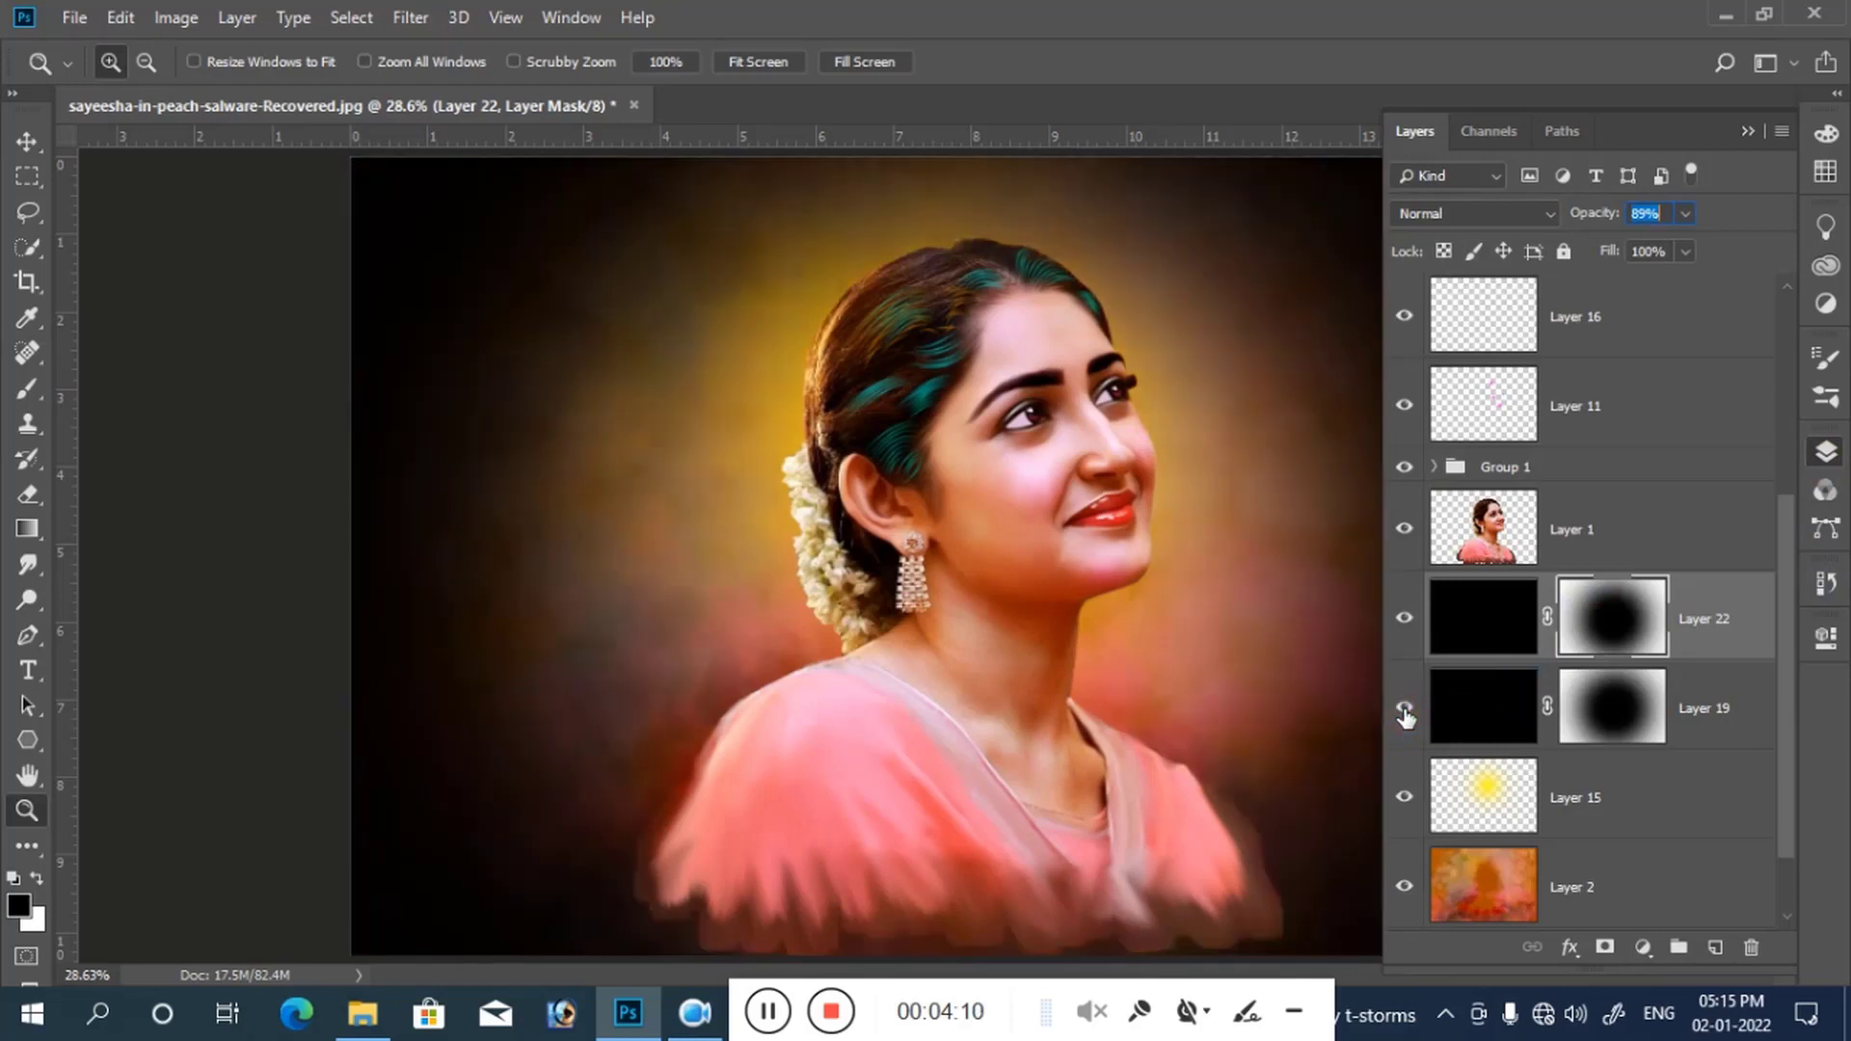
{"action": "left_click", "coordinate": [1404, 618]}
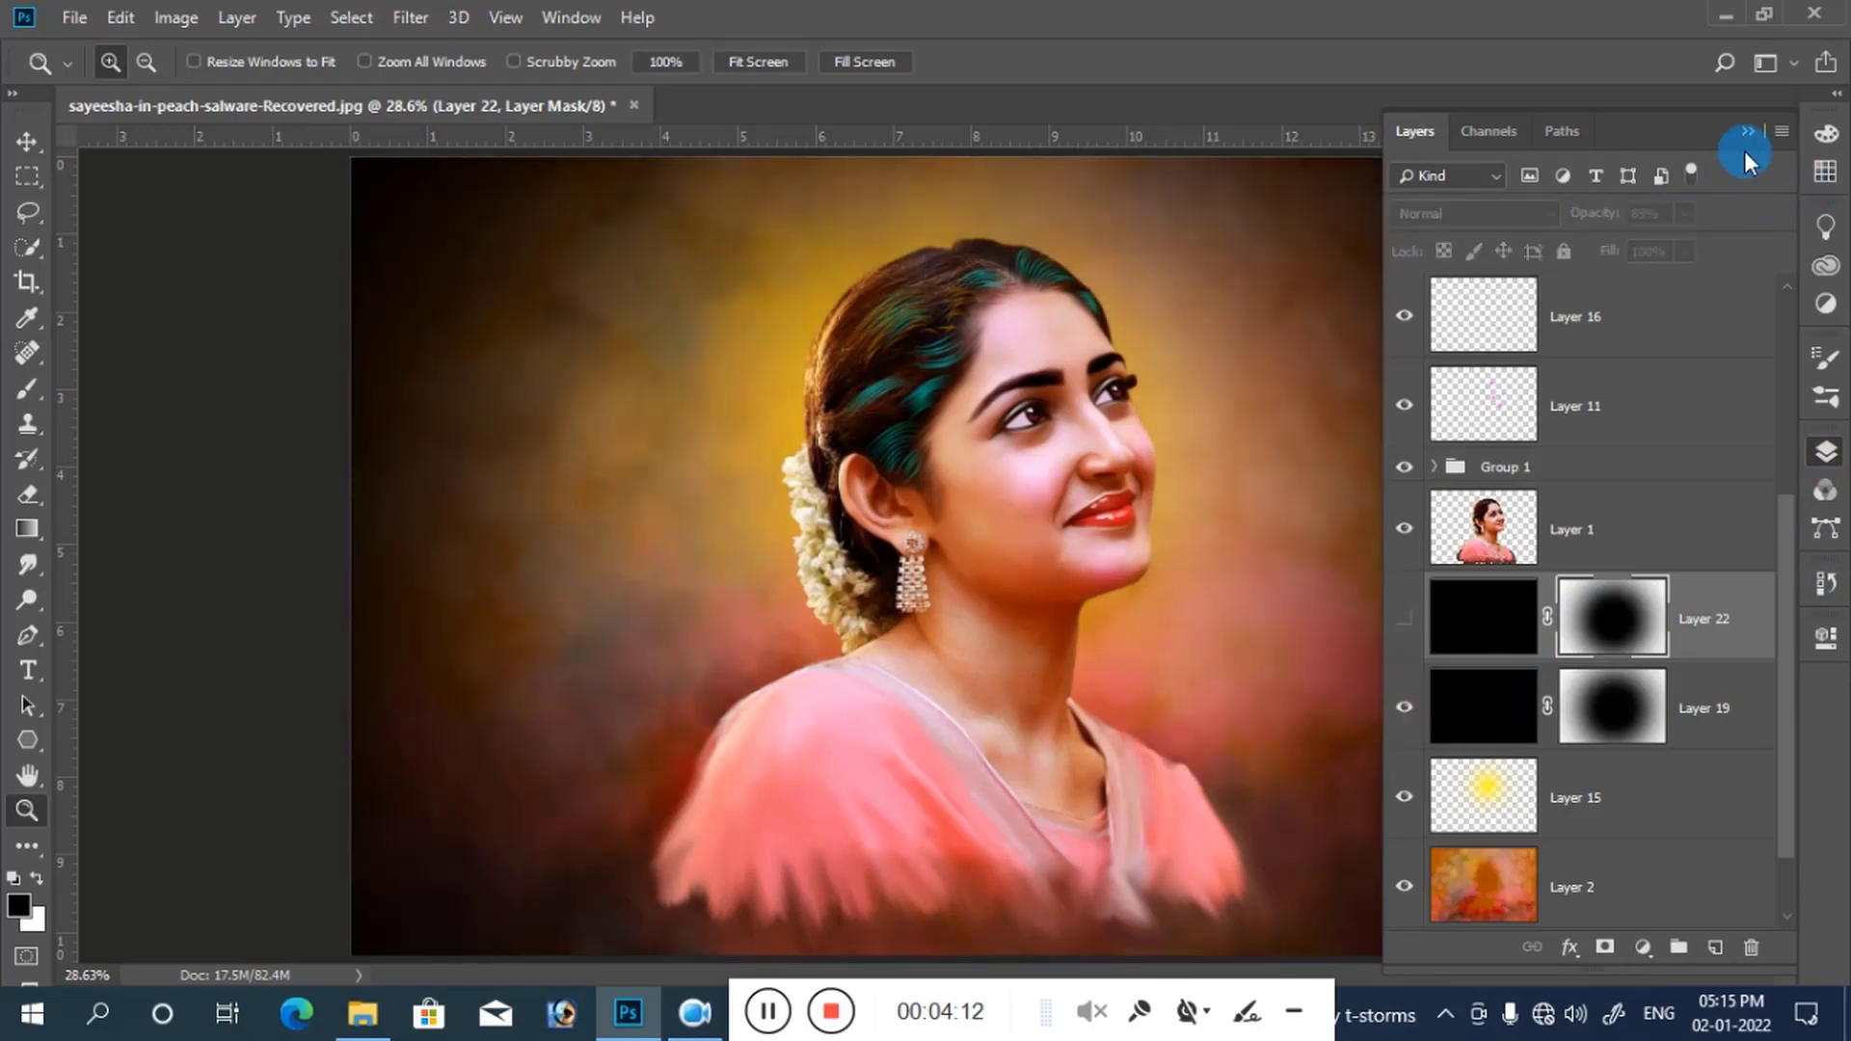
{"action": "left_click", "coordinate": [1746, 132]}
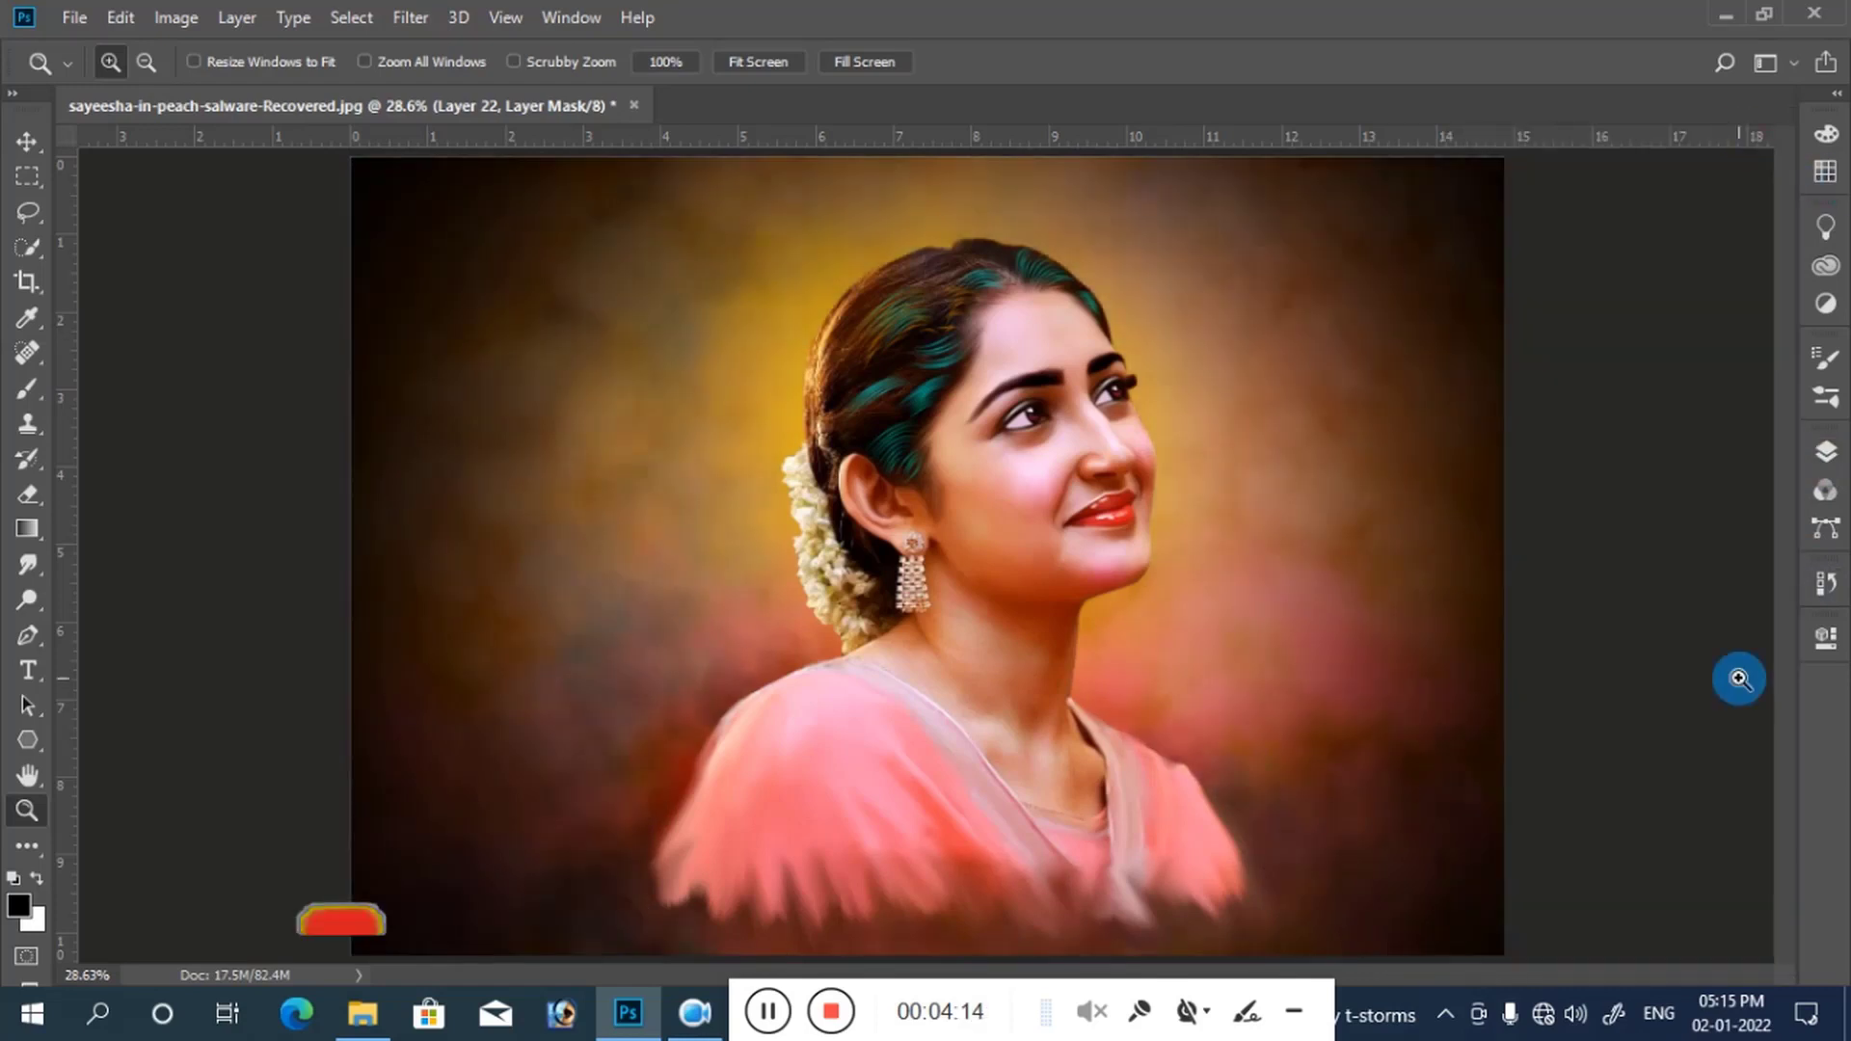